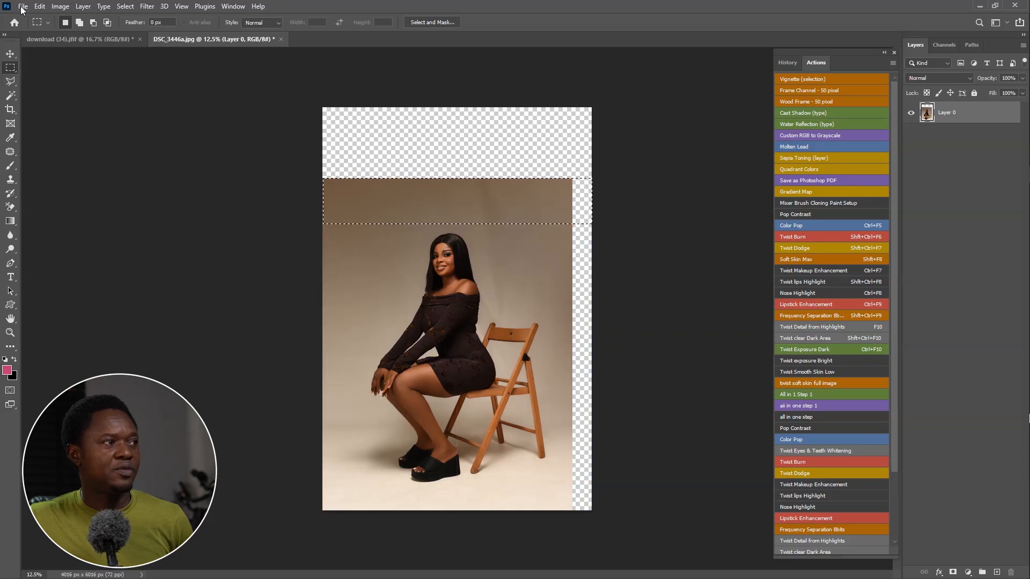
Stretch the selected backdrop strip upward to fill the transparent area above the photo, and deselect it
{"action": "left_click", "coordinate": [11, 53]}
{"action": "left_click_drag", "start_coordinate": [461, 180], "coordinate": [457, 107]}
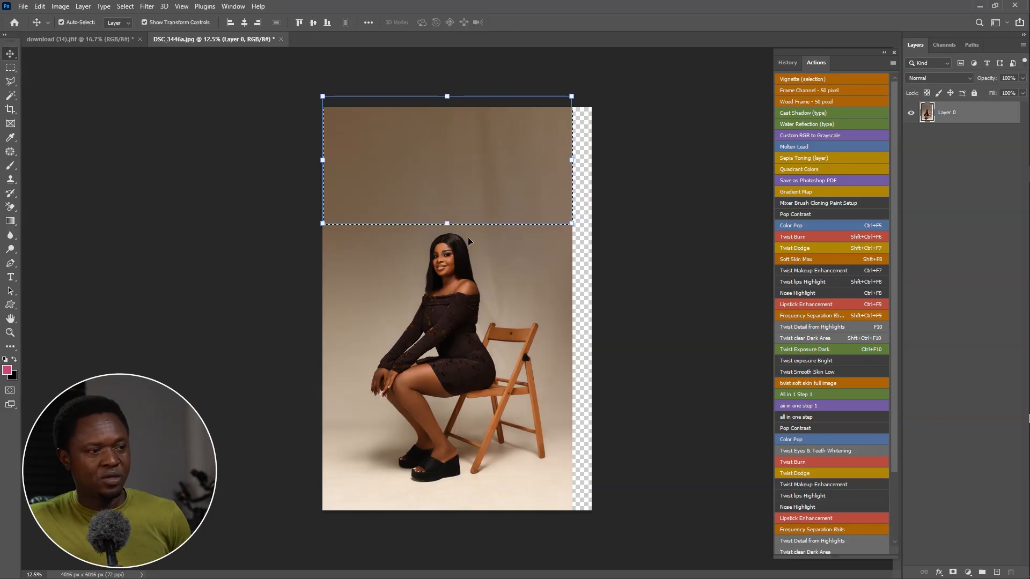
{"action": "key", "text": "ctrl+d"}
Select a narrow full-height strip at the photo's right edge, stretch it over the transparent margin beside it, and deselect
{"action": "left_click", "coordinate": [9, 69]}
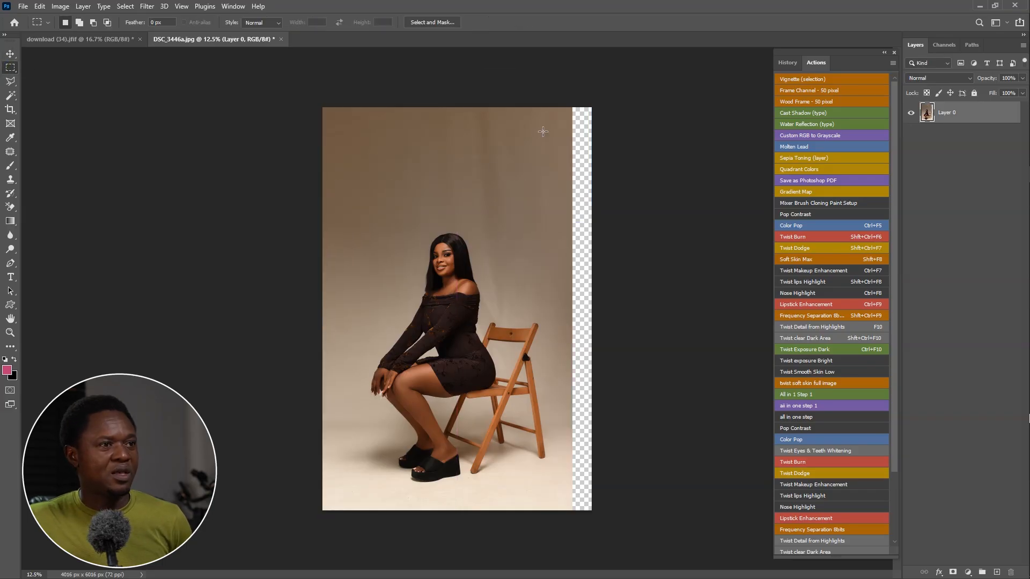
{"action": "left_click_drag", "start_coordinate": [570, 106], "coordinate": [556, 516]}
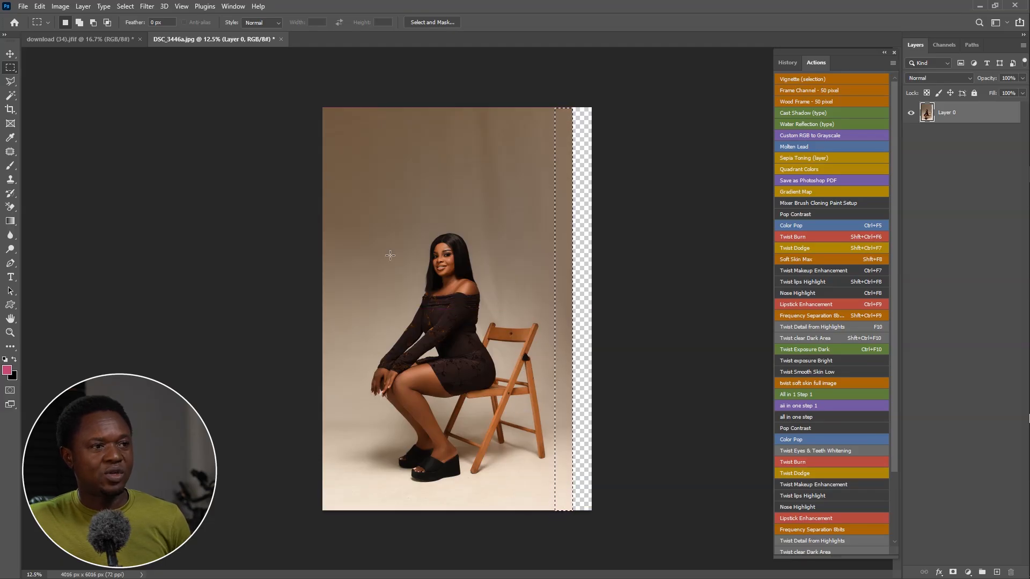
{"action": "left_click", "coordinate": [10, 54]}
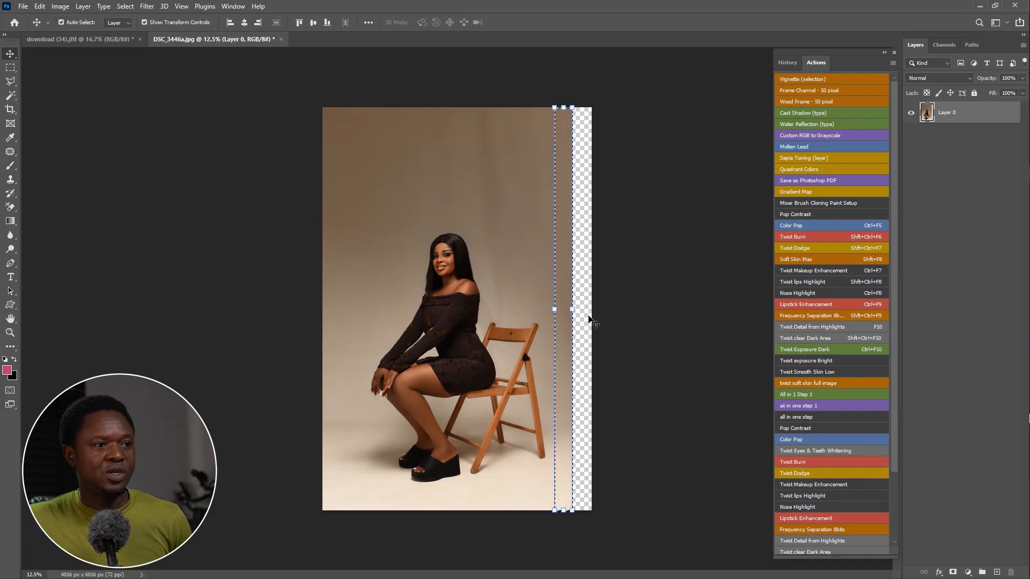
{"action": "left_click_drag", "start_coordinate": [572, 309], "coordinate": [604, 309]}
{"action": "key", "text": "Return"}
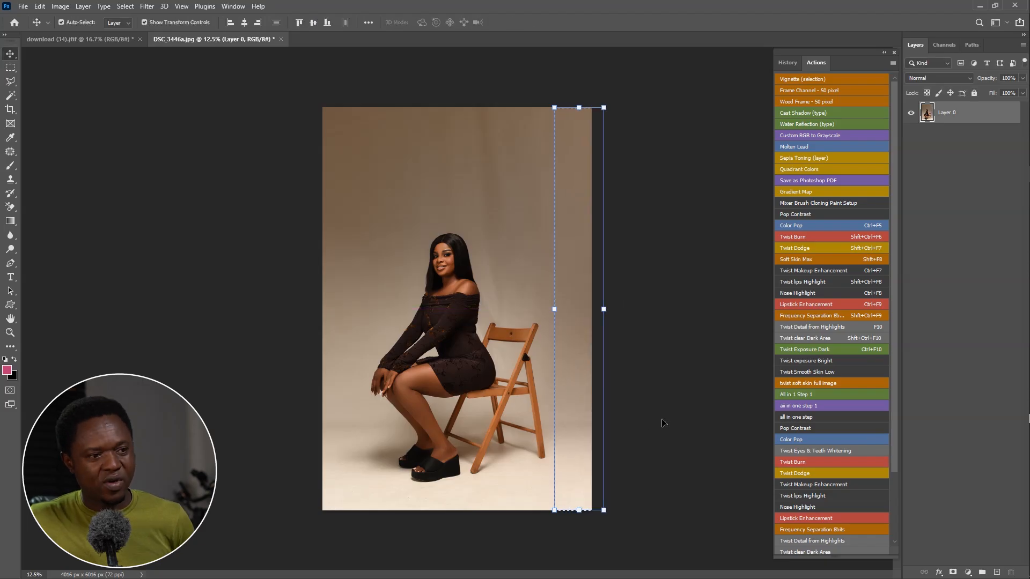
{"action": "key", "text": "ctrl+d"}
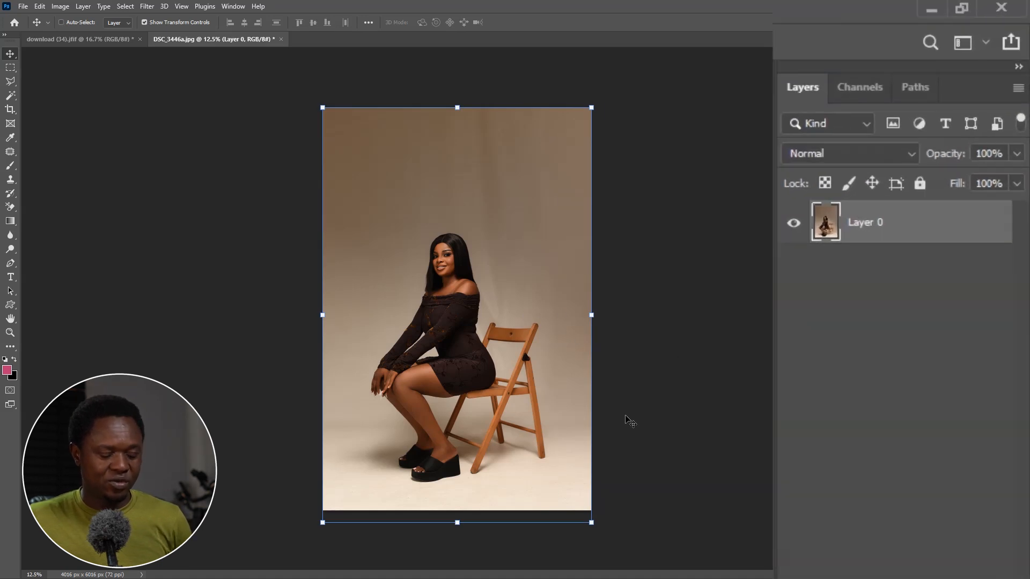
Duplicate the layer twice and select the woman on the top copy with Select Subject
{"action": "key", "text": "ctrl+j"}
{"action": "key", "text": "ctrl+j"}
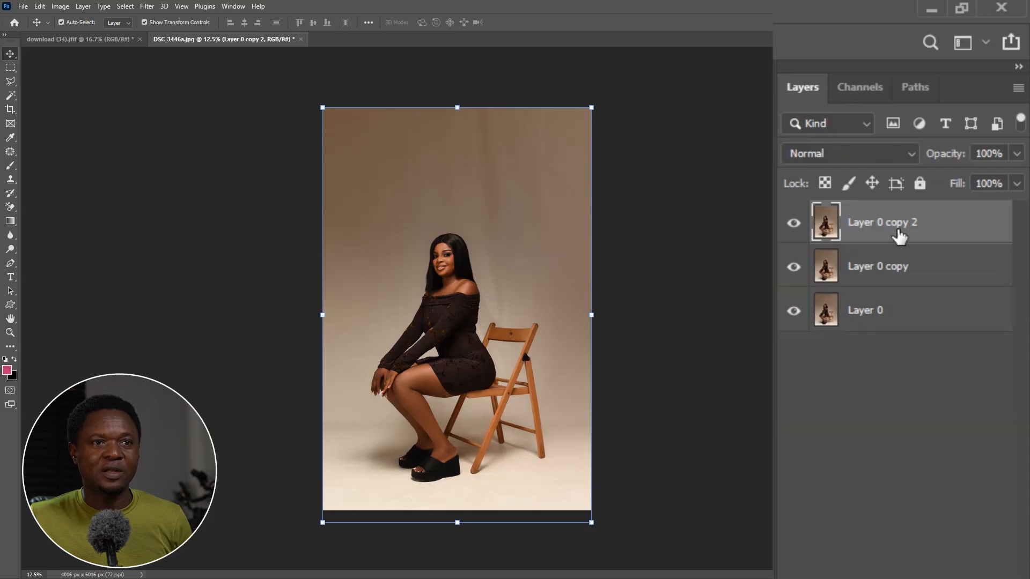
{"action": "left_click", "coordinate": [8, 98]}
{"action": "left_click", "coordinate": [452, 21]}
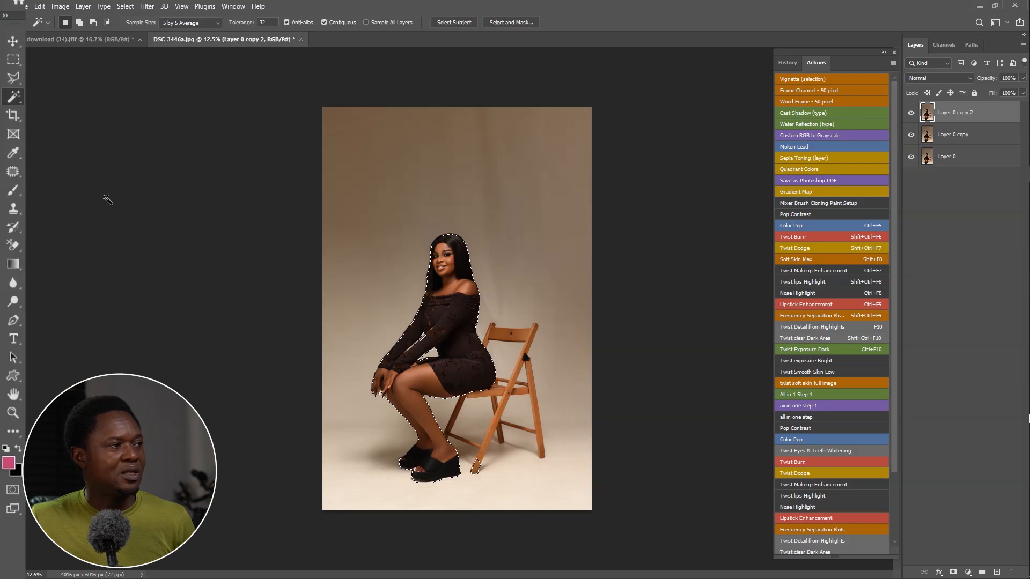
Add the wooden chair to the selection using the Object Selection tool in Rectangle mode
{"action": "right_click", "coordinate": [14, 96]}
{"action": "left_click", "coordinate": [99, 101]}
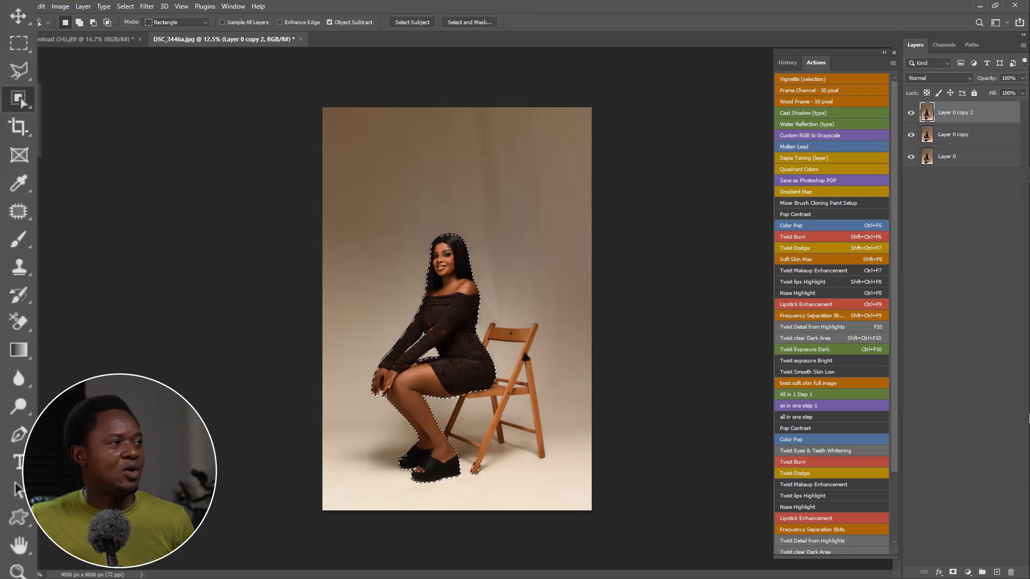
{"action": "left_click_drag", "start_coordinate": [561, 473], "coordinate": [440, 318]}
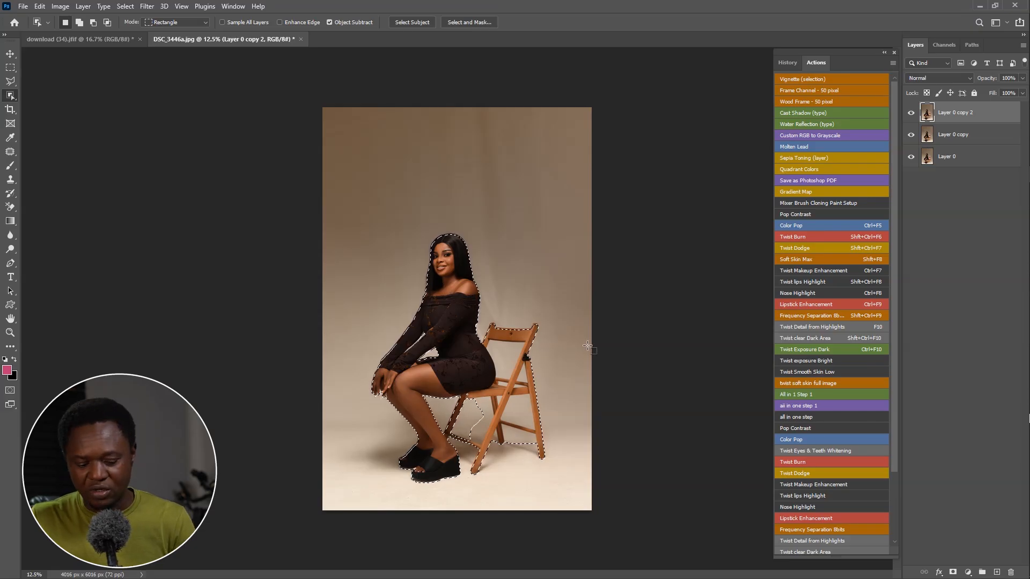
Refine the selection edge along the chair's outer rear leg and its foot with the Polygonal Lasso tool
{"action": "key", "text": "ctrl+d"}
{"action": "key", "text": "ctrl+plus"}
{"action": "left_click", "coordinate": [10, 81]}
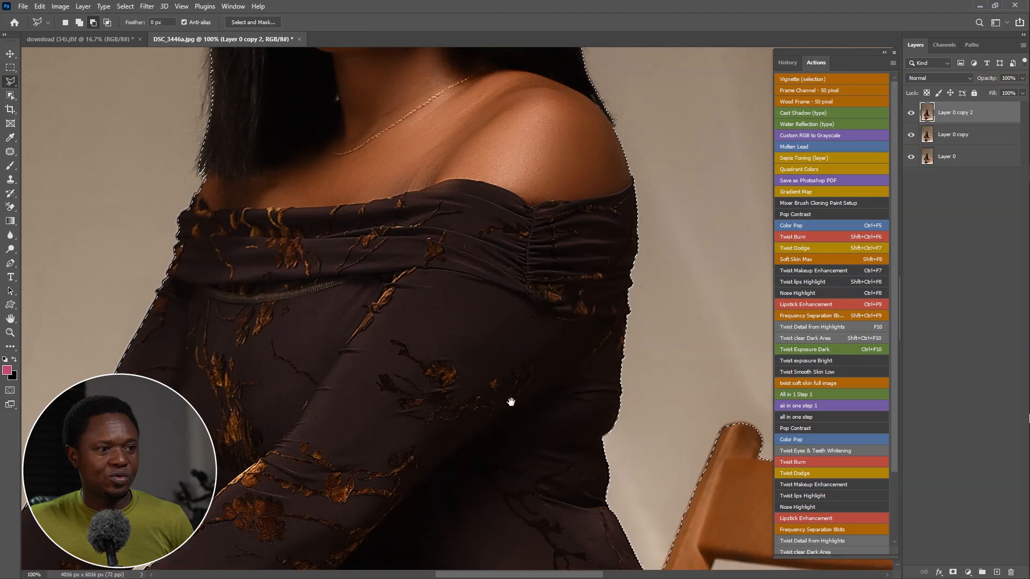
{"action": "left_click_drag", "start_coordinate": [510, 401], "coordinate": [312, 156]}
{"action": "left_click_drag", "start_coordinate": [536, 376], "coordinate": [450, 315]}
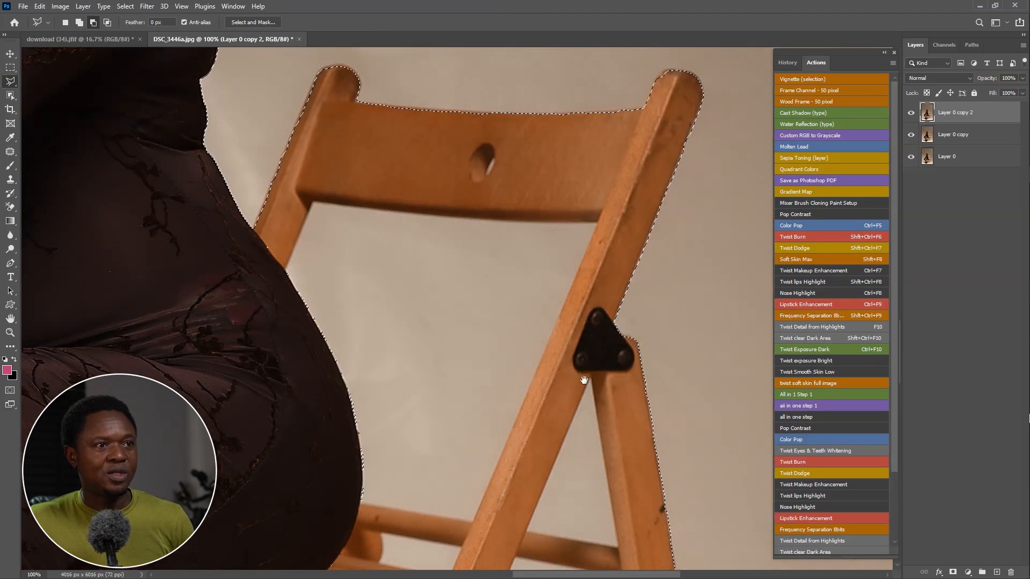
{"action": "left_click_drag", "start_coordinate": [584, 380], "coordinate": [566, 391]}
{"action": "key", "text": "ctrl+plus"}
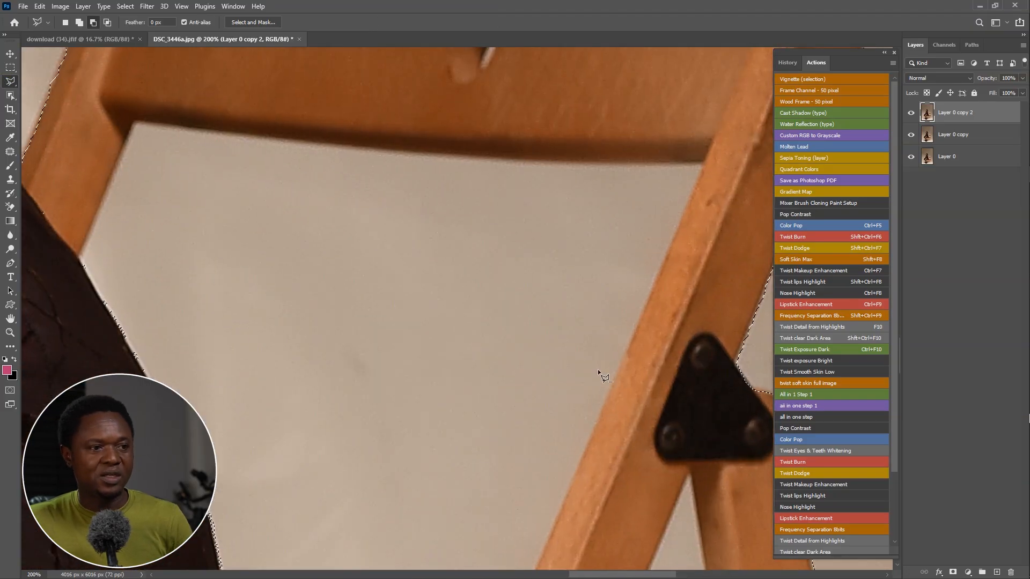
{"action": "left_click_drag", "start_coordinate": [618, 314], "coordinate": [418, 529]}
{"action": "left_click_drag", "start_coordinate": [641, 329], "coordinate": [641, 425]}
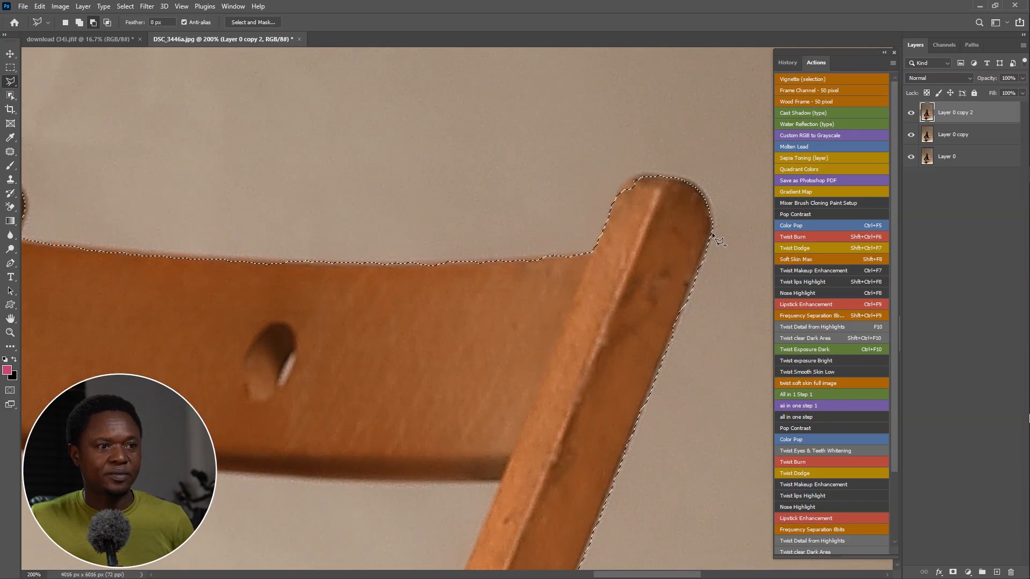
{"action": "left_click_drag", "start_coordinate": [569, 462], "coordinate": [508, 110]}
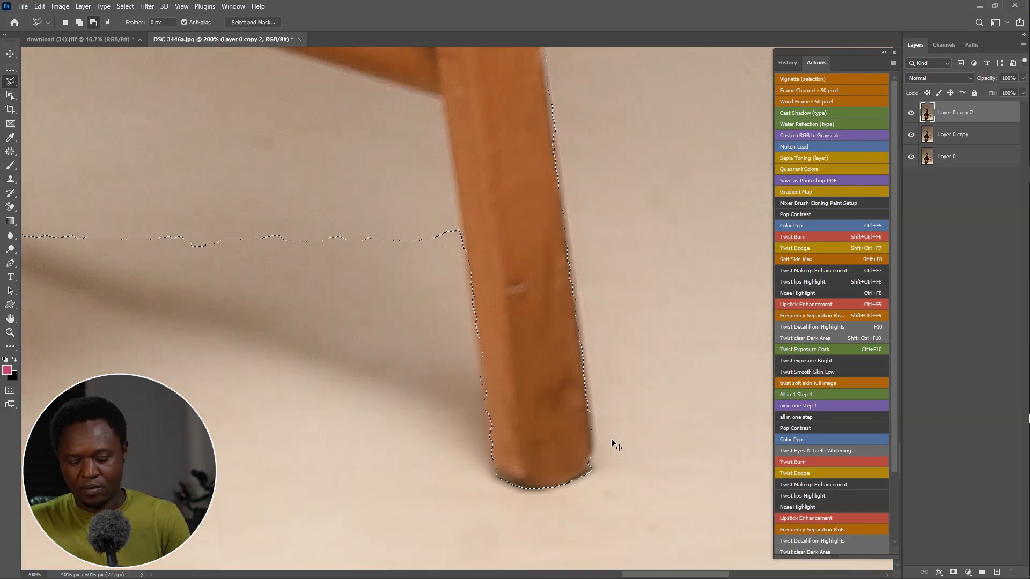
{"action": "key", "text": "ctrl+plus"}
{"action": "scroll", "coordinate": [491, 266], "scroll_direction": "down", "scroll_amount": 2}
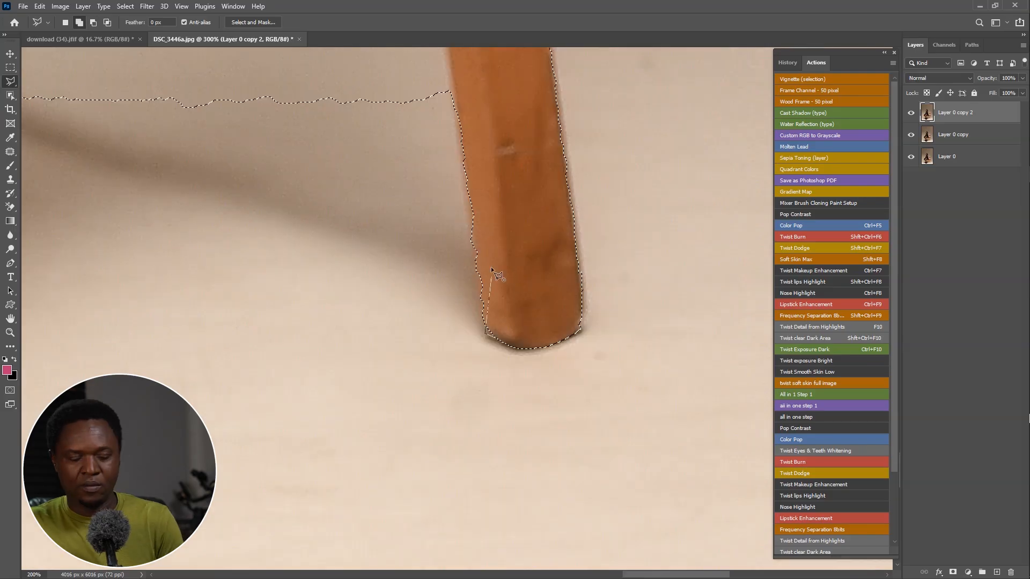
{"action": "scroll", "coordinate": [451, 134], "scroll_direction": "up", "scroll_amount": 3}
{"action": "left_click", "coordinate": [566, 416]}
{"action": "left_click_drag", "start_coordinate": [555, 70], "coordinate": [565, 394]}
{"action": "left_click", "coordinate": [567, 360]}
Subtract the background opening beneath the chair's rear crossbar from the selection
{"action": "left_click", "coordinate": [129, 235]}
{"action": "mouse_move", "coordinate": [127, 232]}
{"action": "left_mouse_down"}
{"action": "mouse_move", "coordinate": [659, 407]}
{"action": "mouse_move", "coordinate": [1008, 482]}
{"action": "left_mouse_up"}
{"action": "left_click", "coordinate": [365, 287]}
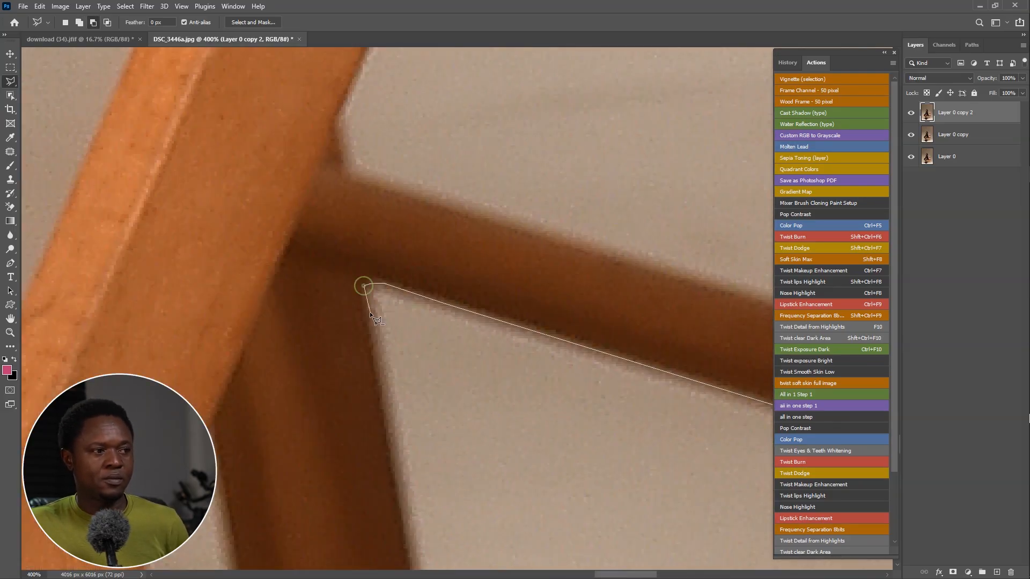
{"action": "left_click_drag", "start_coordinate": [408, 499], "coordinate": [300, 107]}
{"action": "left_click", "coordinate": [299, 345]}
{"action": "scroll", "coordinate": [299, 345], "scroll_direction": "down", "scroll_amount": 1}
{"action": "left_click", "coordinate": [634, 446]}
{"action": "scroll", "coordinate": [376, 343], "scroll_direction": "up", "scroll_amount": 2}
Trim the floor shadow around the foot of the chair's darker inner leg out of the selection
{"action": "left_click", "coordinate": [548, 336]}
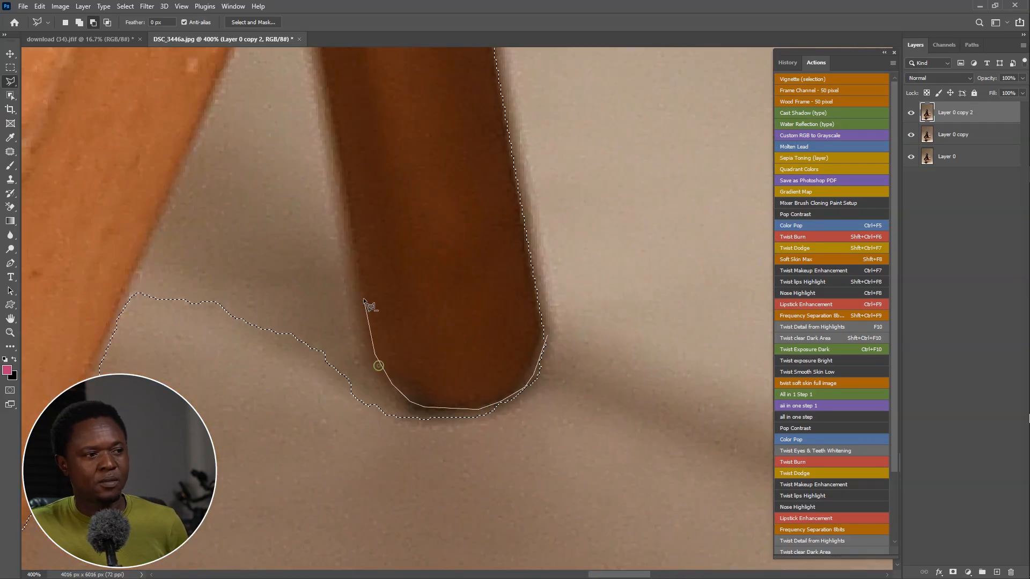
{"action": "left_click", "coordinate": [364, 300]}
{"action": "scroll", "coordinate": [408, 268], "scroll_direction": "down", "scroll_amount": 2}
{"action": "left_click", "coordinate": [423, 333]}
{"action": "left_click", "coordinate": [616, 396]}
Subtract the excess floor along the right side of the front chair leg's foot from the selection
{"action": "left_click_drag", "start_coordinate": [343, 455], "coordinate": [537, 134]}
{"action": "left_click", "coordinate": [602, 81]}
{"action": "left_click", "coordinate": [492, 305]}
{"action": "left_click", "coordinate": [454, 396]}
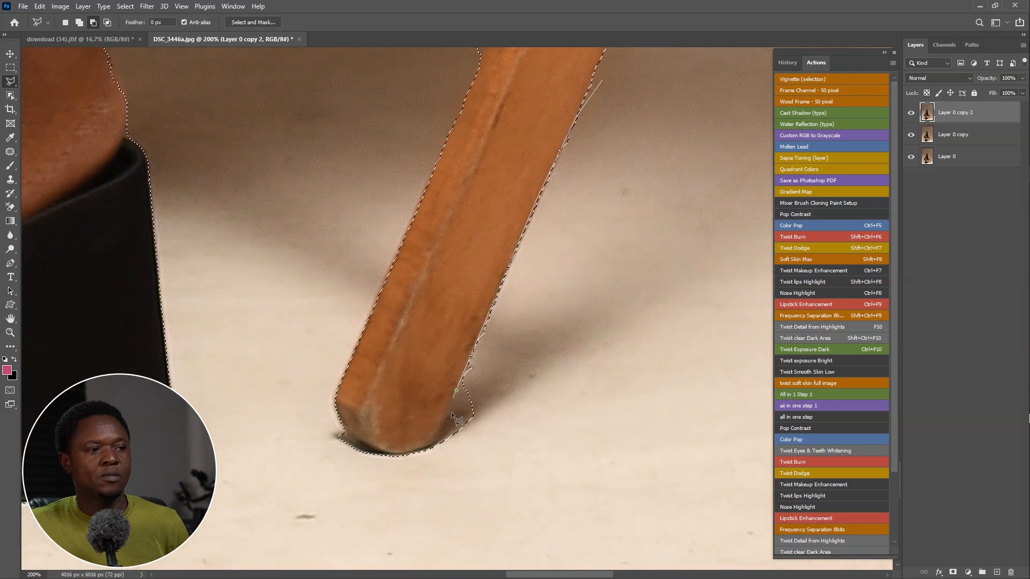
{"action": "left_click", "coordinate": [430, 460]}
{"action": "double_click", "coordinate": [633, 350]}
Extend the selection to cover the missed edges of the front chair leg
{"action": "scroll", "coordinate": [439, 462], "scroll_direction": "up", "scroll_amount": 1}
{"action": "left_click_drag", "start_coordinate": [439, 462], "coordinate": [596, 332]}
{"action": "double_click", "coordinate": [448, 294]}
{"action": "left_click_drag", "start_coordinate": [568, 81], "coordinate": [478, 515]}
{"action": "left_click_drag", "start_coordinate": [429, 483], "coordinate": [509, 183]}
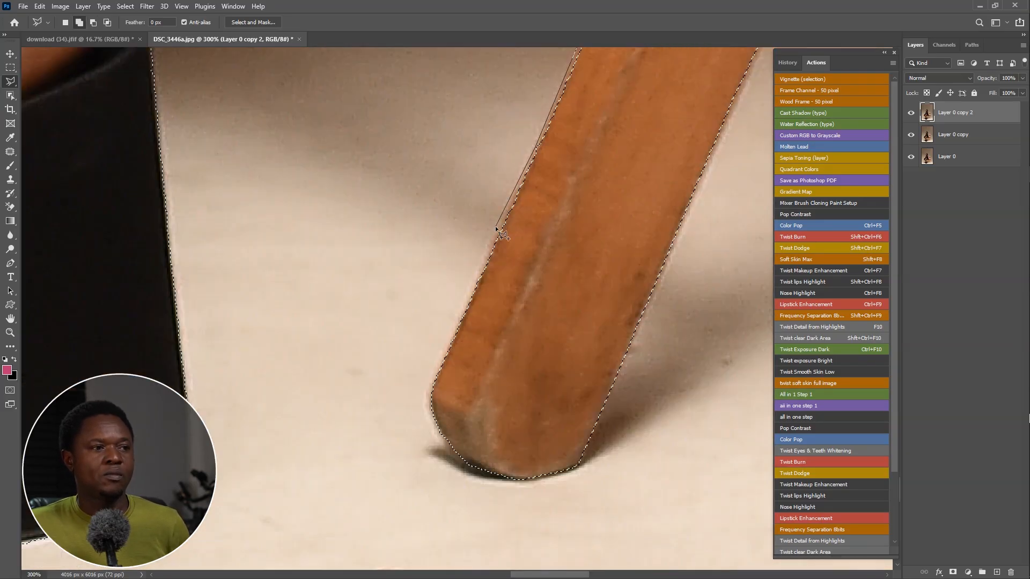
{"action": "left_click", "coordinate": [494, 227]}
{"action": "left_click_drag", "start_coordinate": [536, 80], "coordinate": [419, 526]}
{"action": "left_click", "coordinate": [501, 414]}
Refine the selection along the chair's crossbar where it meets the leg behind the woman's calf
{"action": "left_click_drag", "start_coordinate": [516, 385], "coordinate": [616, 397]}
{"action": "left_click", "coordinate": [623, 393]}
{"action": "left_click_drag", "start_coordinate": [333, 273], "coordinate": [634, 361]}
{"action": "left_click", "coordinate": [214, 171]}
{"action": "left_click_drag", "start_coordinate": [621, 279], "coordinate": [287, 218]}
{"action": "double_click", "coordinate": [586, 416]}
{"action": "left_click_drag", "start_coordinate": [161, 188], "coordinate": [751, 370]}
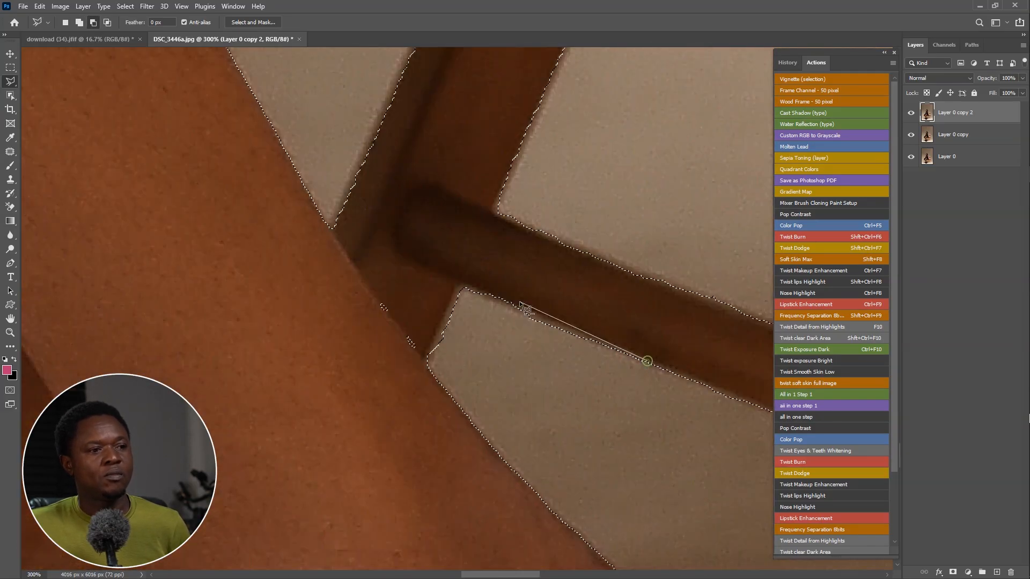
{"action": "left_click", "coordinate": [499, 278]}
{"action": "double_click", "coordinate": [482, 333]}
Clean up the selection edge in the gap between the woman's calf and the chair
{"action": "left_click_drag", "start_coordinate": [634, 563], "coordinate": [437, 319]}
{"action": "left_click", "coordinate": [494, 475]}
{"action": "left_click", "coordinate": [434, 448]}
{"action": "double_click", "coordinate": [396, 320]}
{"action": "left_click", "coordinate": [494, 473]}
Trim the excess floor around the woman's platform shoes out of the selection
{"action": "mouse_move", "coordinate": [376, 526]}
{"action": "left_mouse_down"}
{"action": "mouse_move", "coordinate": [400, 326]}
{"action": "mouse_move", "coordinate": [725, 300]}
{"action": "left_mouse_up"}
{"action": "left_click", "coordinate": [621, 393]}
{"action": "left_click", "coordinate": [531, 406]}
{"action": "left_click", "coordinate": [452, 417]}
{"action": "left_click_drag", "start_coordinate": [451, 417], "coordinate": [703, 471]}
{"action": "double_click", "coordinate": [343, 476]}
{"action": "left_click_drag", "start_coordinate": [409, 315], "coordinate": [563, 471]}
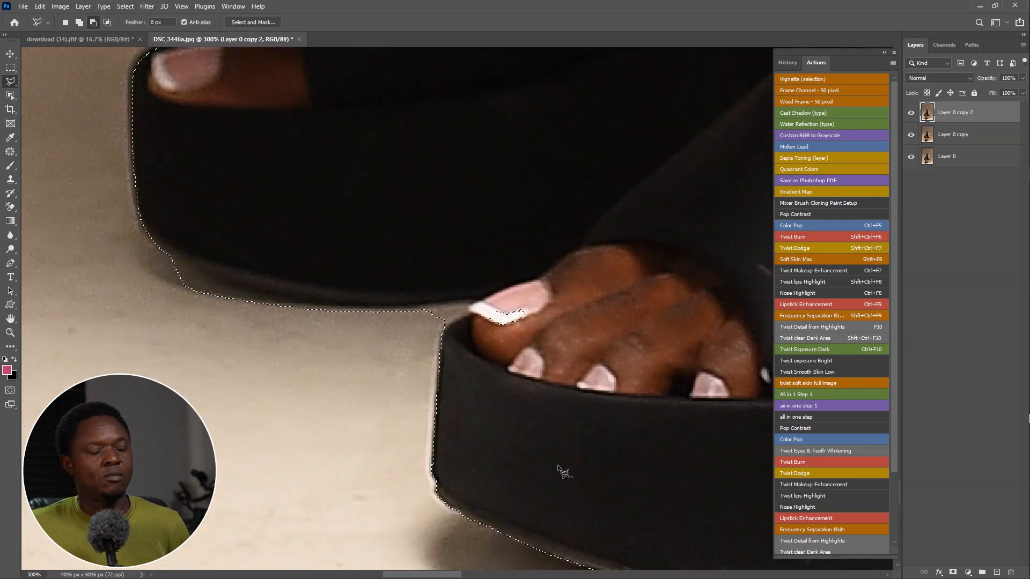
Refine the selection around the big toe and the adjoining edges of both platform shoes
{"action": "key", "text": "ctrl+plus"}
{"action": "key", "text": "ctrl+plus"}
{"action": "left_click", "coordinate": [423, 351]}
{"action": "left_click", "coordinate": [463, 323]}
{"action": "left_click", "coordinate": [492, 293]}
{"action": "key", "text": "ctrl+minus"}
{"action": "key", "text": "ctrl+minus"}
{"action": "left_click_drag", "start_coordinate": [420, 300], "coordinate": [684, 332]}
{"action": "left_click", "coordinate": [476, 322]}
{"action": "double_click", "coordinate": [213, 258]}
{"action": "mouse_move", "coordinate": [333, 225]}
{"action": "left_mouse_down"}
{"action": "mouse_move", "coordinate": [524, 347]}
{"action": "mouse_move", "coordinate": [595, 230]}
{"action": "mouse_move", "coordinate": [670, 416]}
{"action": "left_mouse_up"}
Add the lowest long fingernail of the hand nearest the calf to the selection
{"action": "key", "text": "ctrl+minus"}
{"action": "key", "text": "ctrl+minus"}
{"action": "key", "text": "ctrl+plus"}
{"action": "left_click_drag", "start_coordinate": [385, 186], "coordinate": [701, 264]}
{"action": "key", "text": "ctrl+plus"}
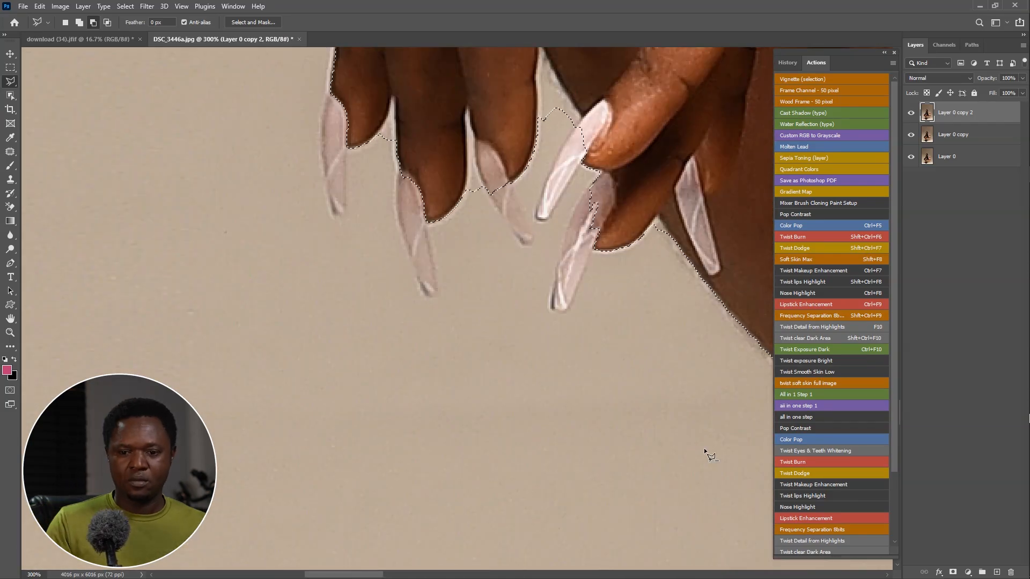
{"action": "key", "text": "ctrl+plus"}
{"action": "left_click_drag", "start_coordinate": [505, 190], "coordinate": [502, 163]}
{"action": "left_click", "coordinate": [646, 195], "text": "shift"}
{"action": "left_click", "coordinate": [634, 206]}
{"action": "left_click", "coordinate": [617, 262]}
{"action": "left_click", "coordinate": [596, 286]}
{"action": "left_click", "coordinate": [579, 282]}
{"action": "left_click", "coordinate": [586, 236]}
{"action": "left_click", "coordinate": [613, 143]}
{"action": "left_click", "coordinate": [644, 100]}
{"action": "double_click", "coordinate": [661, 127]}
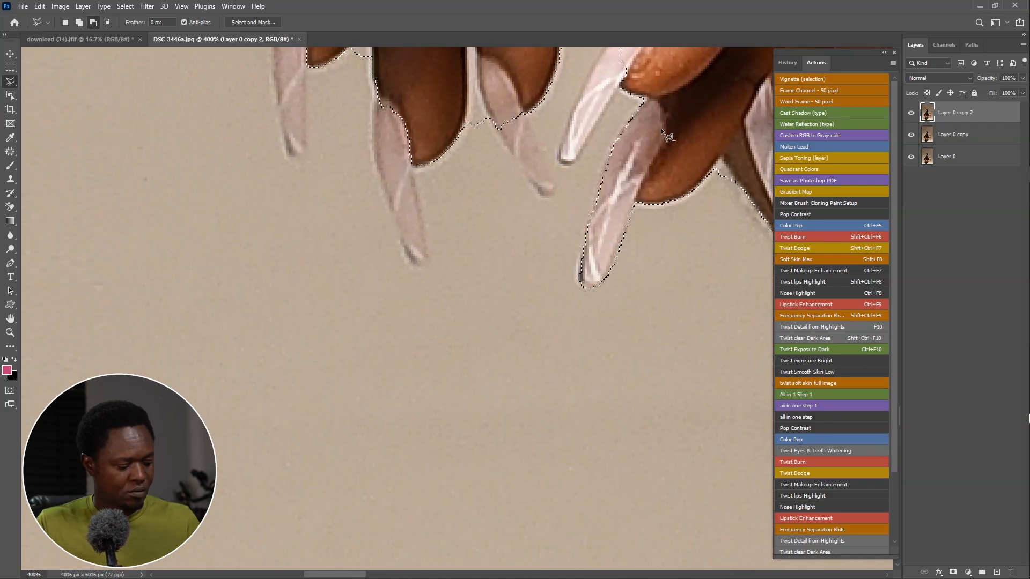
Add the bright white fingernail just above the previous one to the selection
{"action": "left_click_drag", "start_coordinate": [746, 208], "coordinate": [570, 250]}
{"action": "left_click_drag", "start_coordinate": [431, 113], "coordinate": [509, 202]}
{"action": "left_click", "coordinate": [523, 217], "text": "shift"}
{"action": "left_click", "coordinate": [485, 290]}
{"action": "left_click", "coordinate": [462, 290]}
{"action": "left_click", "coordinate": [479, 213]}
{"action": "double_click", "coordinate": [511, 167]}
Subtract the background wedge between the outer hand's fingers and the white fingernail from the selection
{"action": "left_click", "coordinate": [491, 189], "text": "alt"}
{"action": "left_click_drag", "start_coordinate": [518, 141], "coordinate": [554, 281]}
{"action": "left_click", "coordinate": [502, 196]}
{"action": "left_click", "coordinate": [498, 287]}
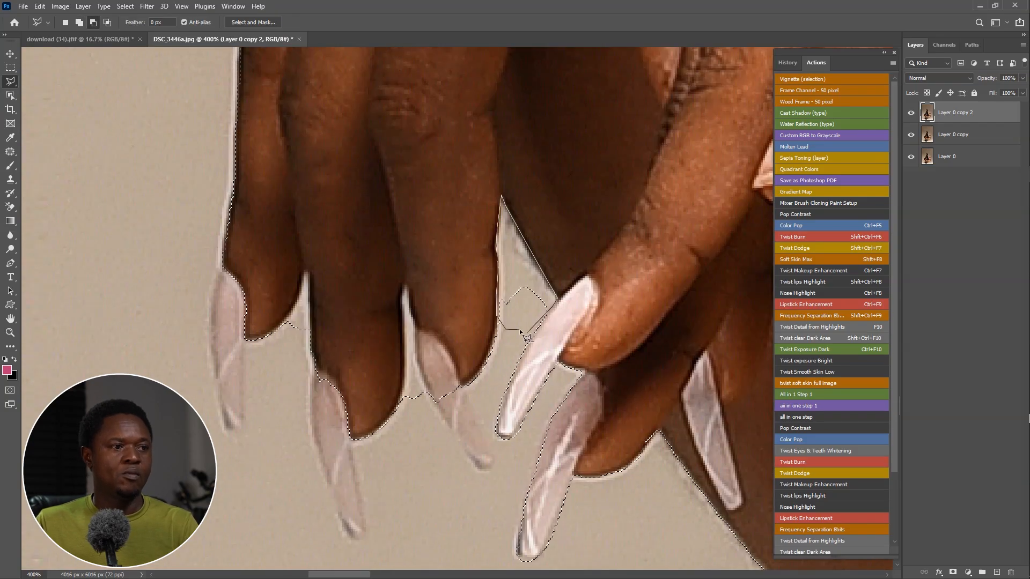
{"action": "double_click", "coordinate": [519, 328]}
Add the outer hand's nearest fingernail to the selection and subtract the background gap beside its finger
{"action": "left_click_drag", "start_coordinate": [519, 328], "coordinate": [553, 199]}
{"action": "left_click", "coordinate": [490, 241], "text": "shift"}
{"action": "left_click", "coordinate": [519, 340]}
{"action": "double_click", "coordinate": [453, 236]}
{"action": "left_click", "coordinate": [452, 195]}
{"action": "left_click", "coordinate": [440, 153]}
{"action": "double_click", "coordinate": [437, 264]}
Add the outer hand's middle fingernail to the selection and subtract the gap between the two outermost fingers
{"action": "left_click", "coordinate": [384, 311], "text": "shift"}
{"action": "left_click", "coordinate": [402, 397]}
{"action": "left_click", "coordinate": [384, 413]}
{"action": "double_click", "coordinate": [347, 230]}
{"action": "left_click", "coordinate": [342, 210], "text": "alt"}
{"action": "left_click", "coordinate": [339, 133]}
{"action": "double_click", "coordinate": [321, 192]}
Add the outermost fingernail and the remaining finger area of the outer hand to the selection
{"action": "left_click", "coordinate": [279, 208], "text": "shift"}
{"action": "left_click", "coordinate": [263, 299]}
{"action": "double_click", "coordinate": [256, 140]}
{"action": "mouse_move", "coordinate": [375, 112]}
{"action": "left_mouse_down"}
{"action": "mouse_move", "coordinate": [408, 200]}
{"action": "mouse_move", "coordinate": [370, 322]}
{"action": "left_mouse_up"}
{"action": "left_click", "coordinate": [359, 273], "text": "shift"}
{"action": "left_click", "coordinate": [285, 393]}
{"action": "double_click", "coordinate": [419, 390]}
Add the loose hair strands on the left side of the woman's face to the selection with a loose margin
{"action": "left_click_drag", "start_coordinate": [426, 129], "coordinate": [356, 306]}
{"action": "mouse_move", "coordinate": [601, 177]}
{"action": "left_mouse_down"}
{"action": "mouse_move", "coordinate": [492, 285]}
{"action": "mouse_move", "coordinate": [397, 418]}
{"action": "left_mouse_up"}
{"action": "mouse_move", "coordinate": [633, 204]}
{"action": "left_mouse_down"}
{"action": "mouse_move", "coordinate": [492, 395]}
{"action": "mouse_move", "coordinate": [375, 515]}
{"action": "left_mouse_up"}
{"action": "left_click_drag", "start_coordinate": [499, 139], "coordinate": [430, 564]}
{"action": "scroll", "coordinate": [426, 145], "scroll_direction": "down", "scroll_amount": 3}
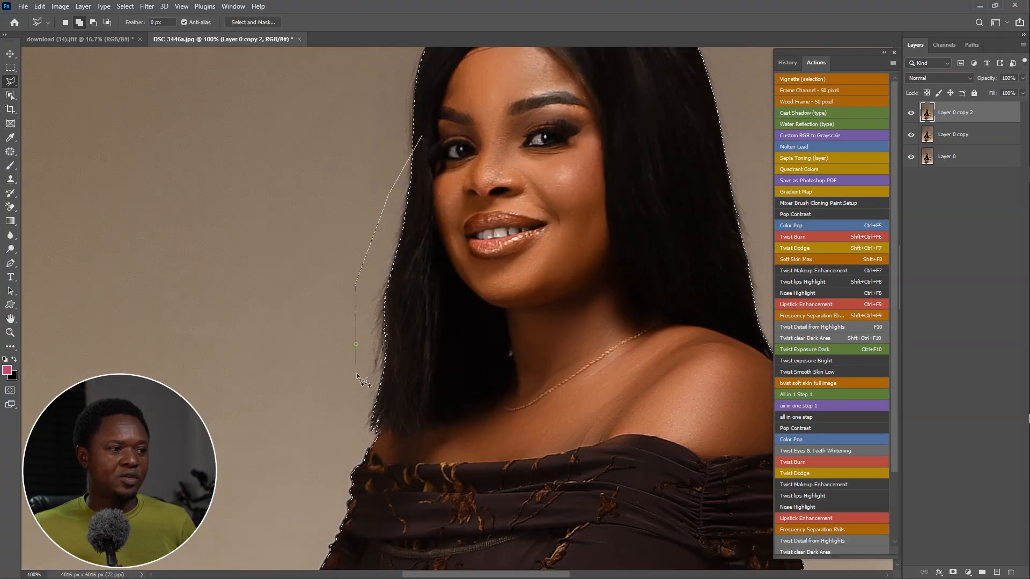
{"action": "double_click", "coordinate": [448, 250]}
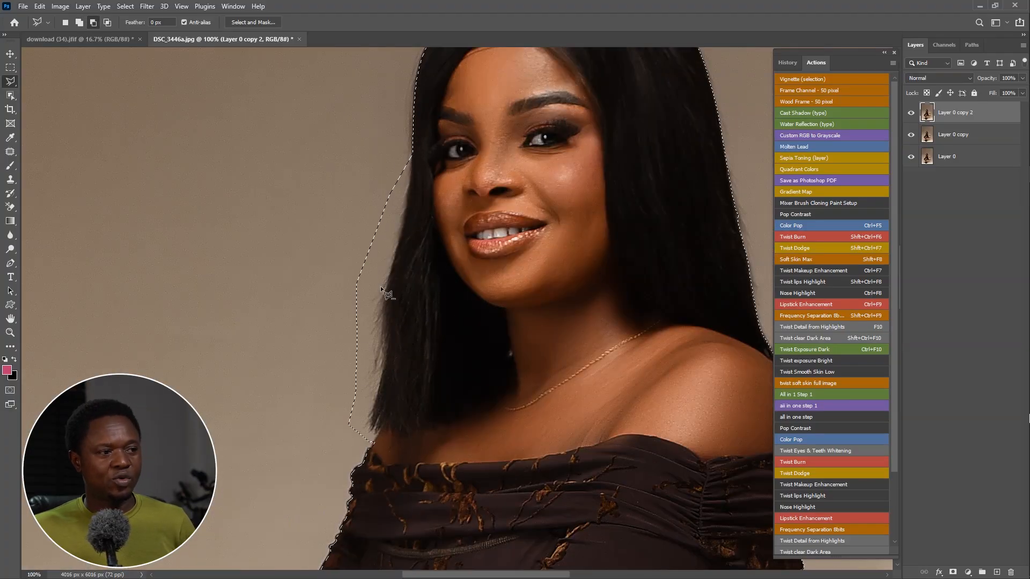
Add the hair edge on the right side of the head down to the shoulder to the selection
{"action": "left_click_drag", "start_coordinate": [497, 369], "coordinate": [360, 293]}
{"action": "left_click_drag", "start_coordinate": [561, 278], "coordinate": [479, 324]}
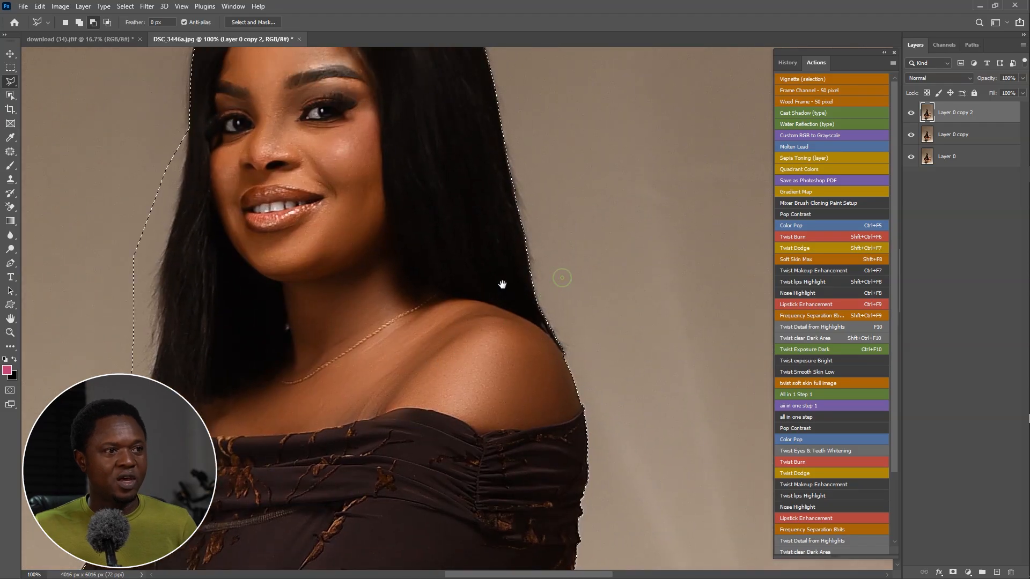
{"action": "left_click_drag", "start_coordinate": [503, 284], "coordinate": [498, 380]}
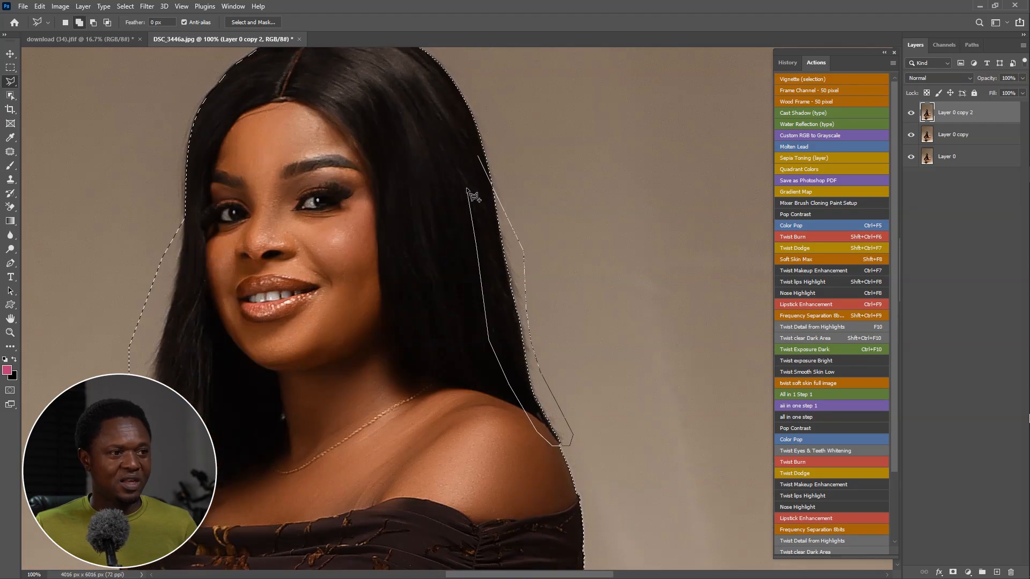
{"action": "double_click", "coordinate": [483, 196]}
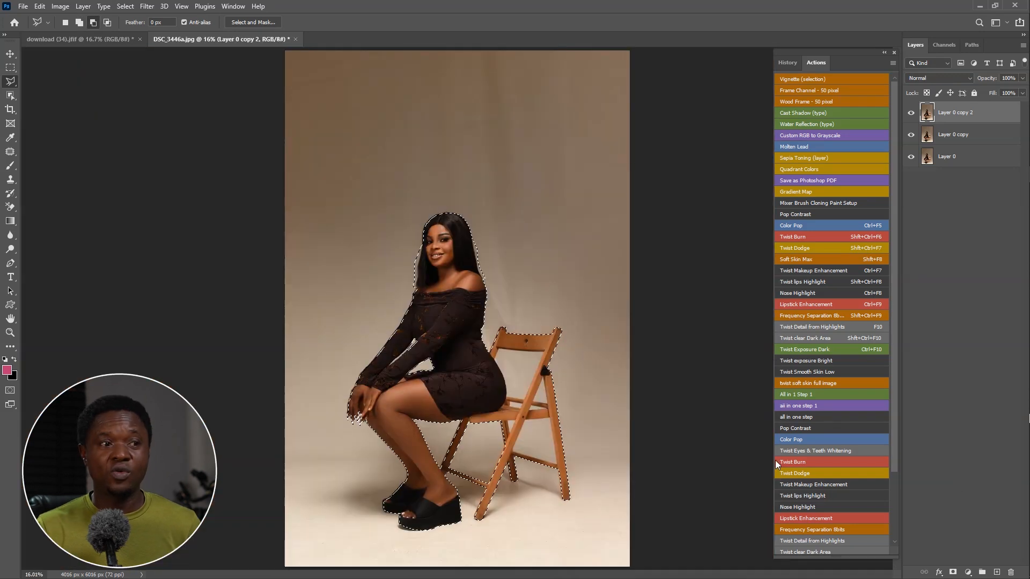
Invert the selection and feather it by 2 pixels
{"action": "right_click", "coordinate": [438, 295]}
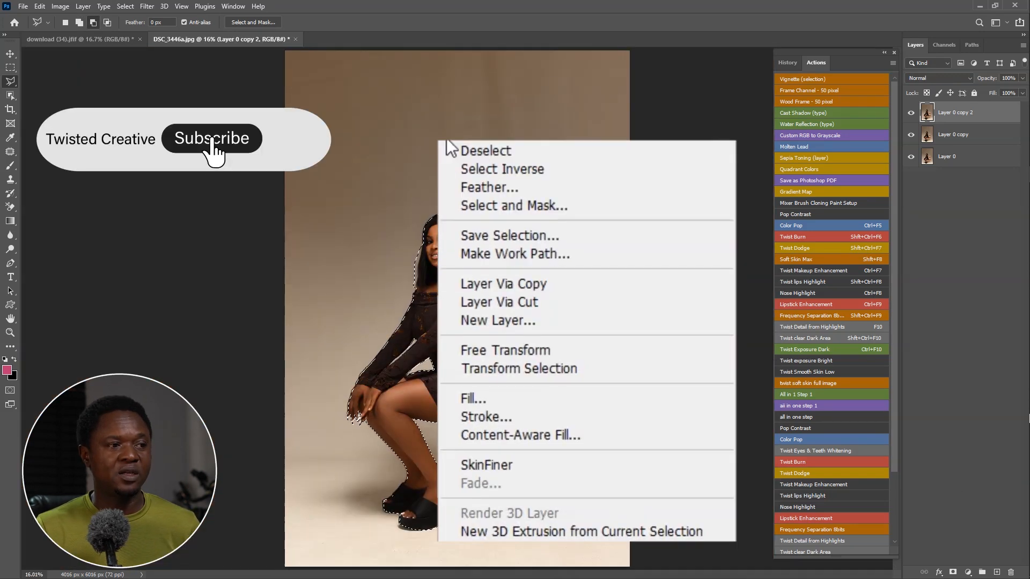
{"action": "left_click", "coordinate": [473, 312]}
{"action": "right_click", "coordinate": [473, 314]}
{"action": "left_click", "coordinate": [476, 246]}
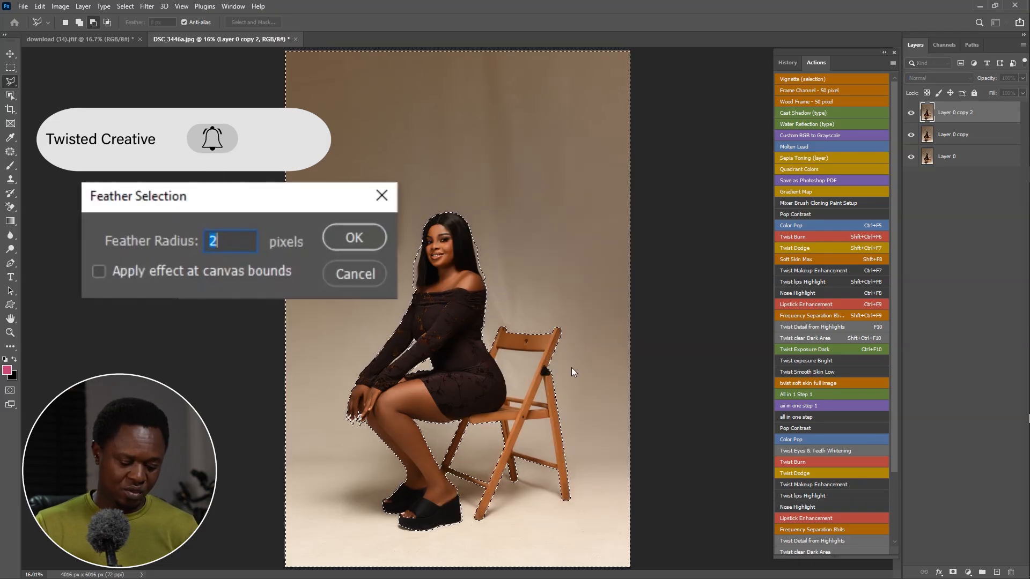
{"action": "key", "text": "Return"}
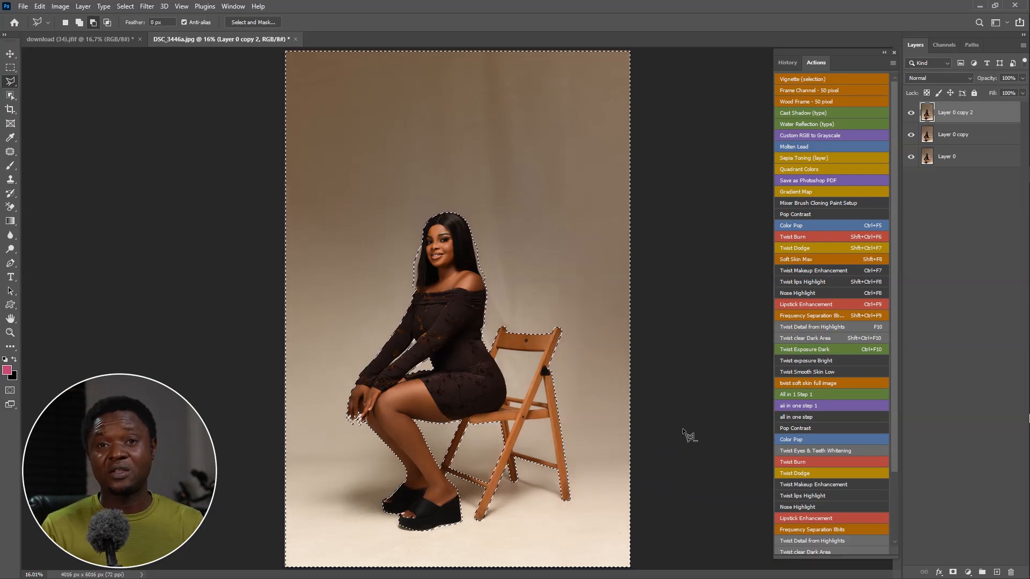
Delete the background from the top layer copy and clear the selection
{"action": "key", "text": "Delete"}
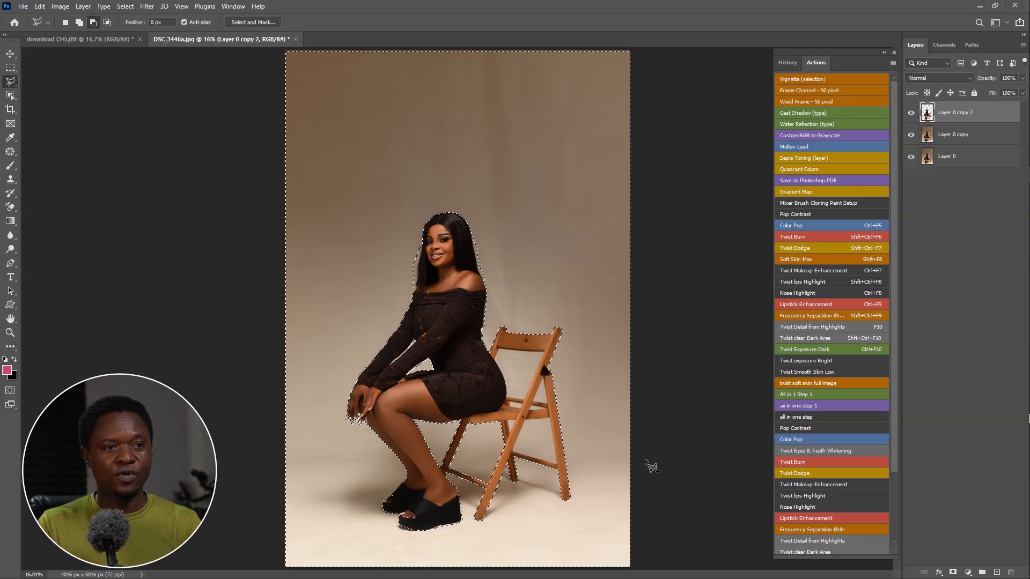
{"action": "key", "text": "ctrl+d"}
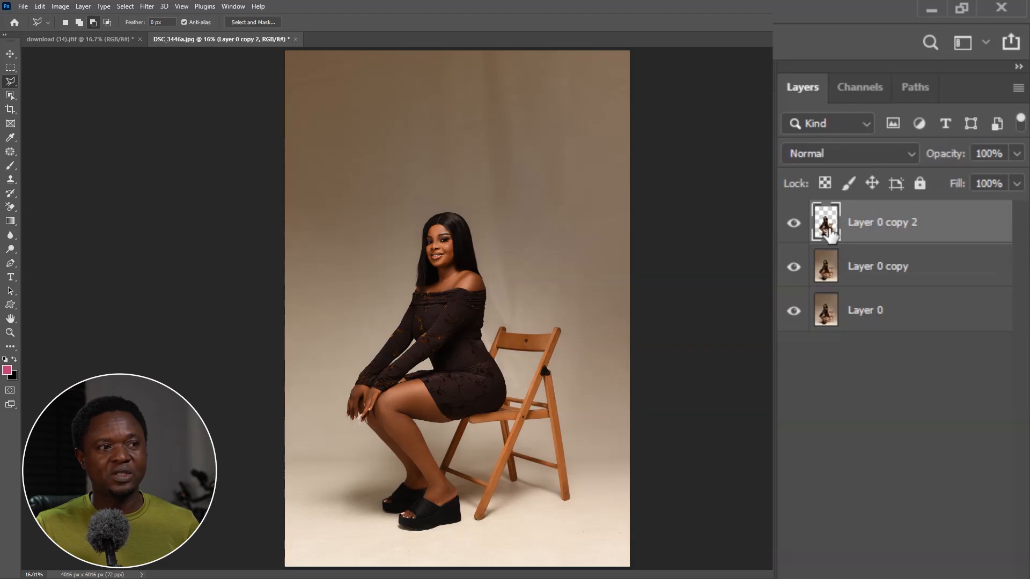
Hide the two lower layers and delete the backdrop inside the chair's backrest using a Magic Wand selection feathered by 2 pixels
{"action": "left_click", "coordinate": [794, 313]}
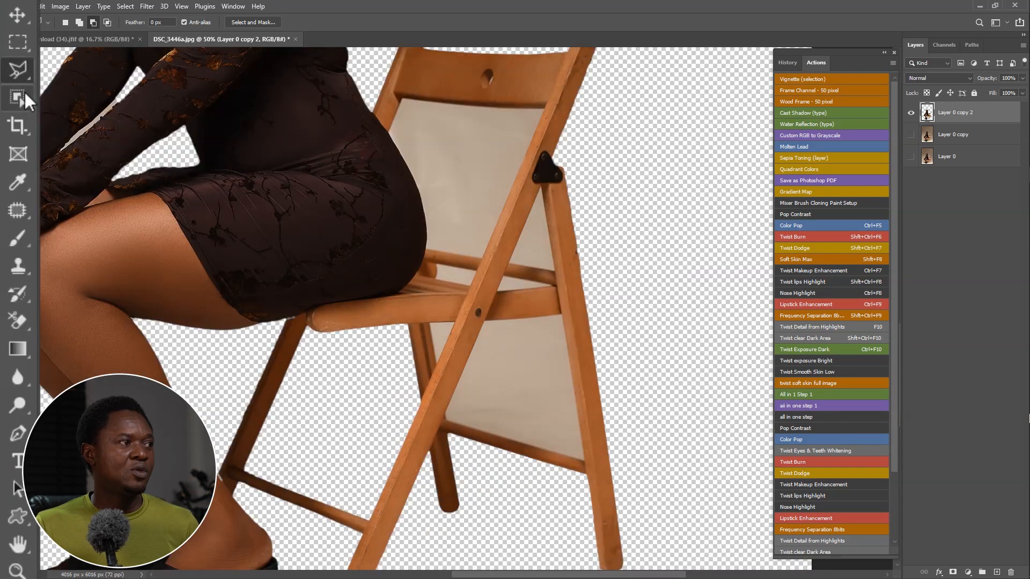
{"action": "right_click", "coordinate": [11, 95]}
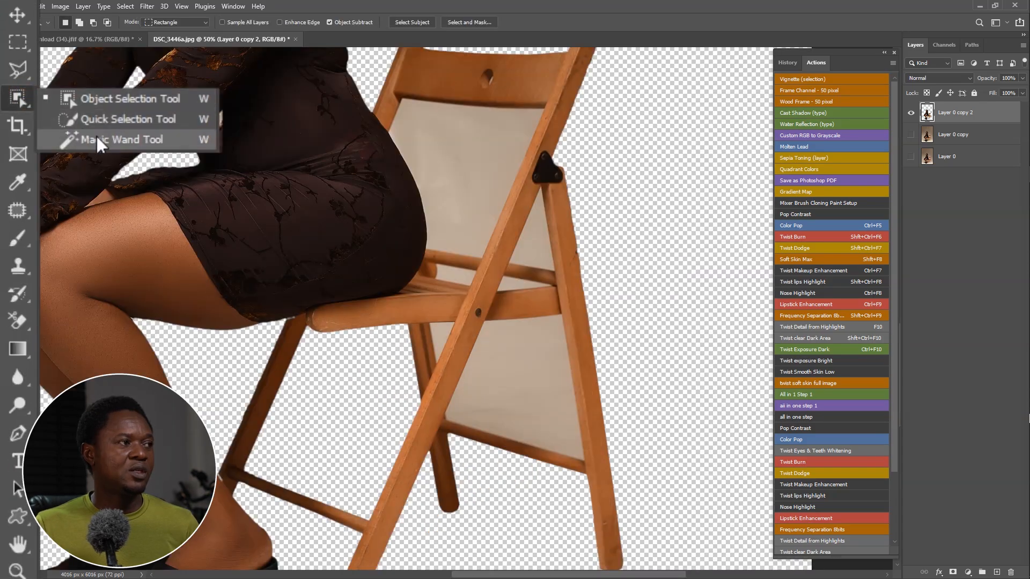
{"action": "left_click", "coordinate": [98, 138]}
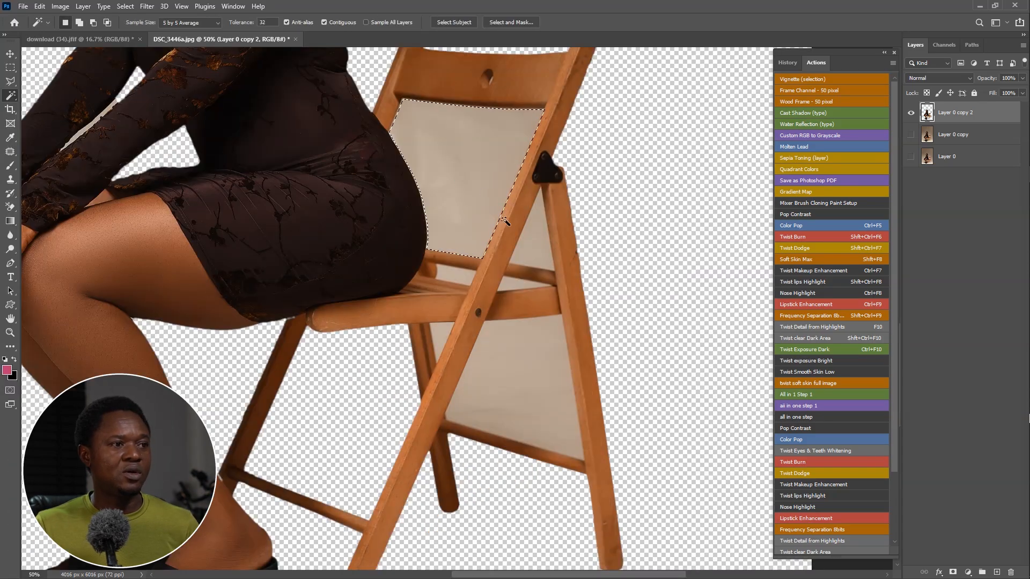
{"action": "right_click", "coordinate": [461, 156]}
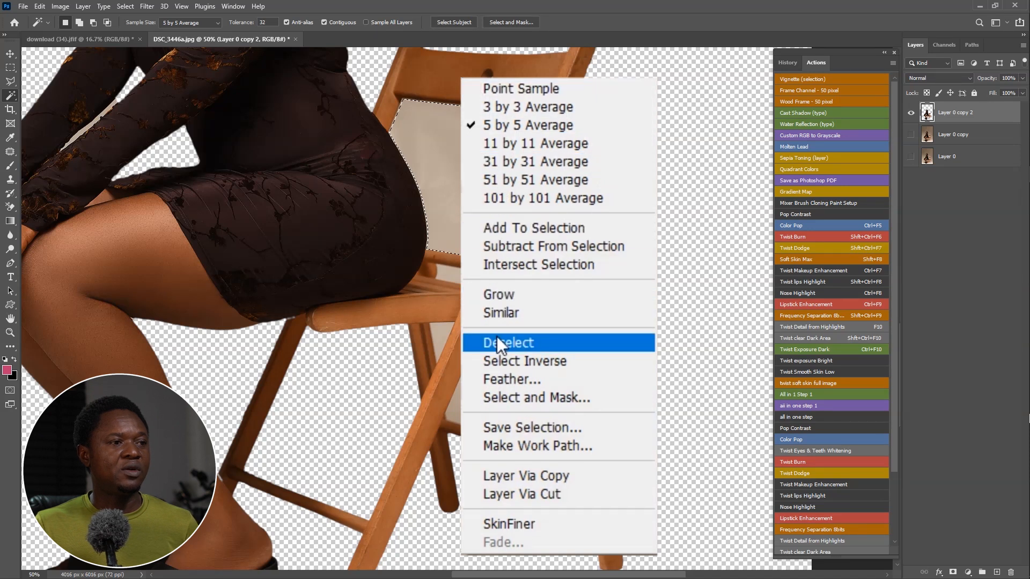
{"action": "left_click", "coordinate": [507, 380]}
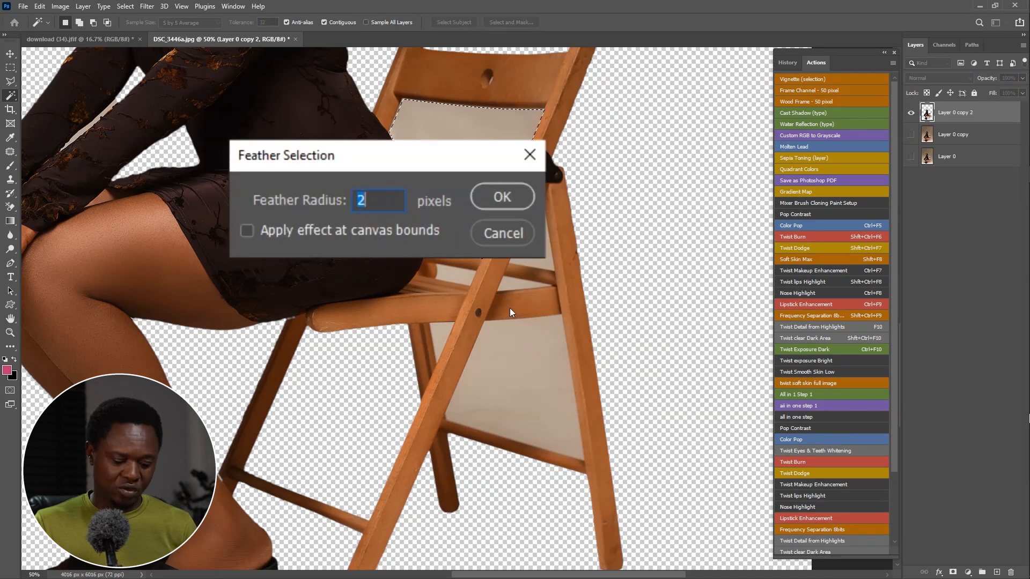
{"action": "key", "text": "Return"}
{"action": "key", "text": "Delete"}
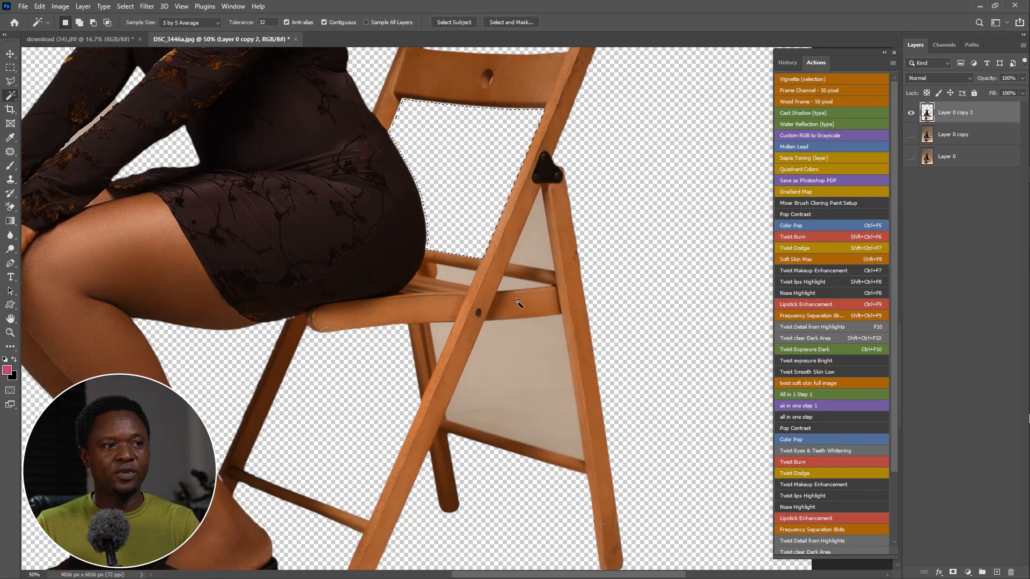
Select the small backdrop patch between the rear rail and seat slats beside the dress, feather it by 2 pixels and delete it
{"action": "right_click", "coordinate": [459, 276]}
{"action": "left_click", "coordinate": [473, 406]}
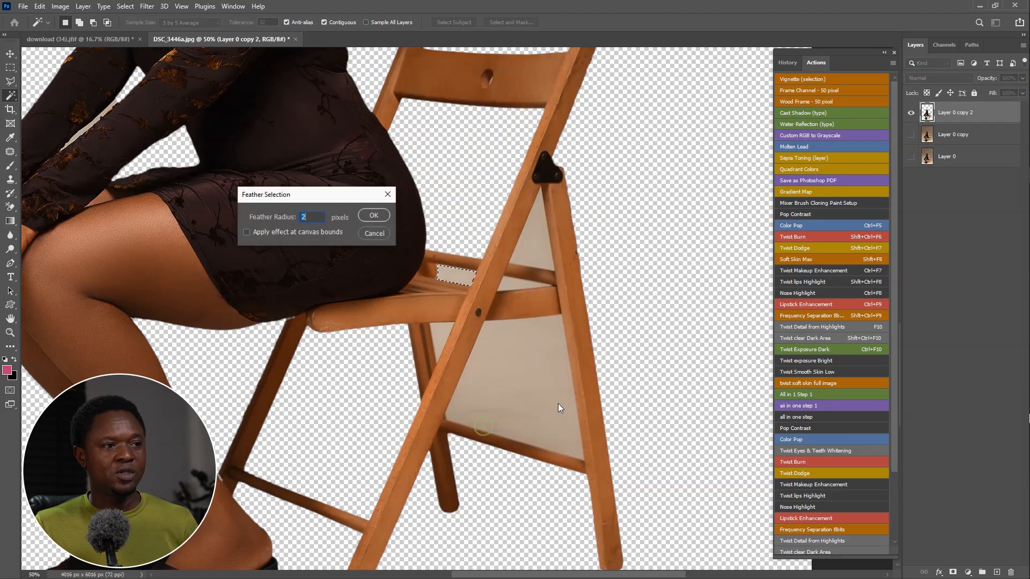
{"action": "key", "text": "Return"}
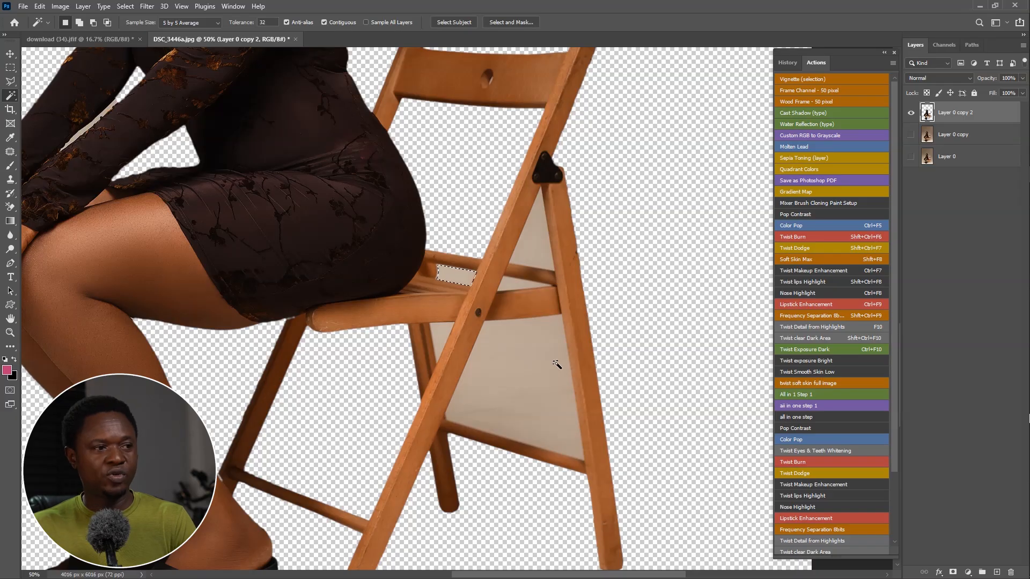
Select the triangular backdrop patch between the crossing chair legs below the black hinge, feather it by 2 pixels and delete it
{"action": "left_click", "coordinate": [530, 234]}
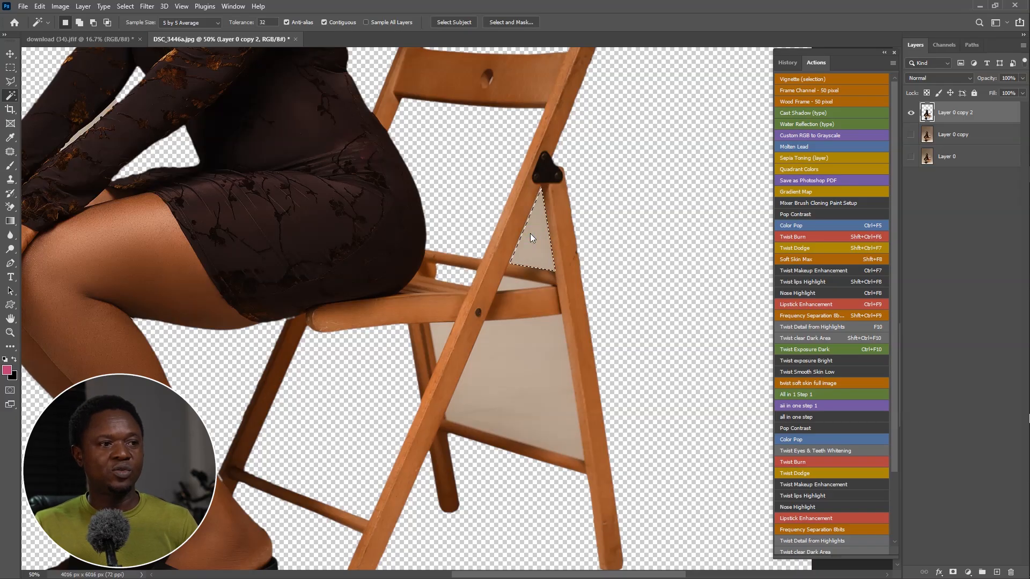
{"action": "right_click", "coordinate": [530, 234]}
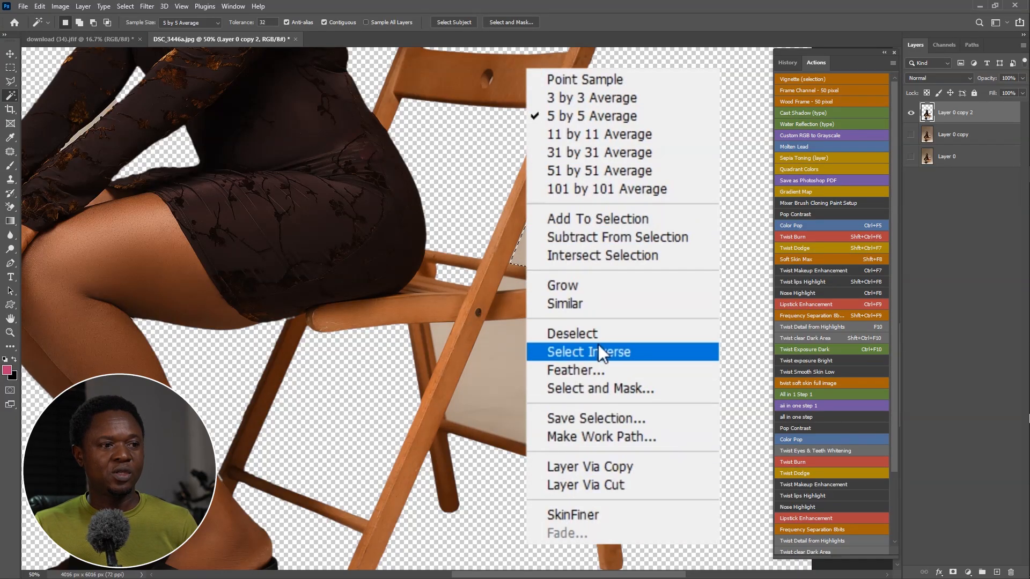
{"action": "left_click", "coordinate": [563, 390]}
{"action": "key", "text": "Return"}
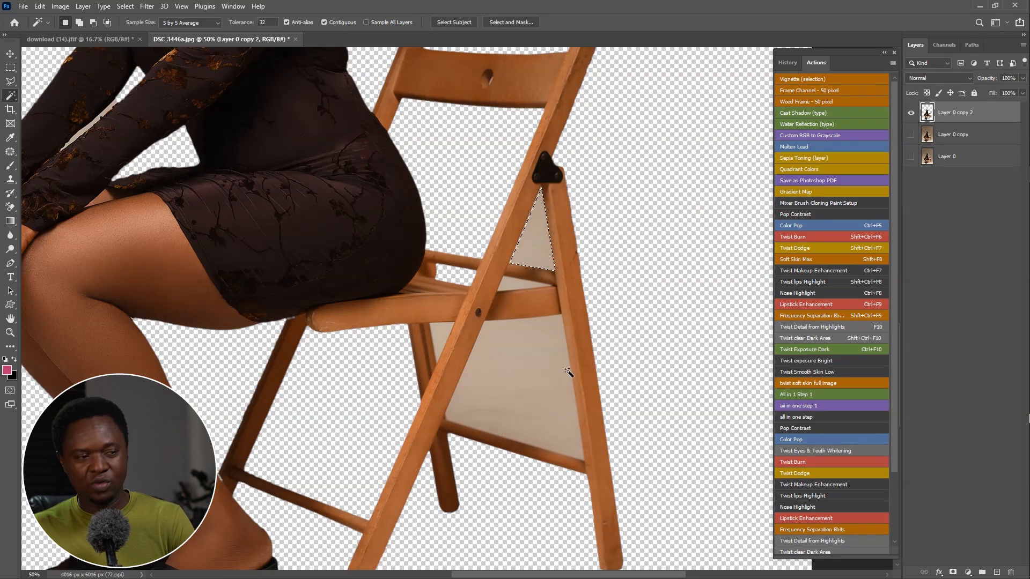
{"action": "key", "text": "Delete"}
Select the thin backdrop sliver between the rear rail and the right end of the seat, feather it by 2 pixels and delete it
{"action": "left_click", "coordinate": [523, 285]}
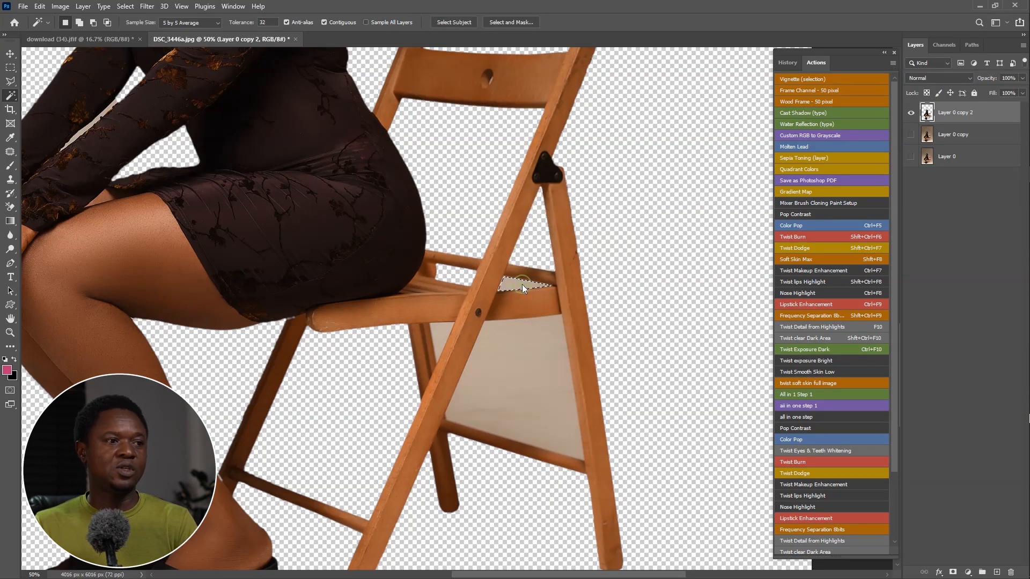
{"action": "right_click", "coordinate": [522, 284]}
{"action": "left_click", "coordinate": [577, 366]}
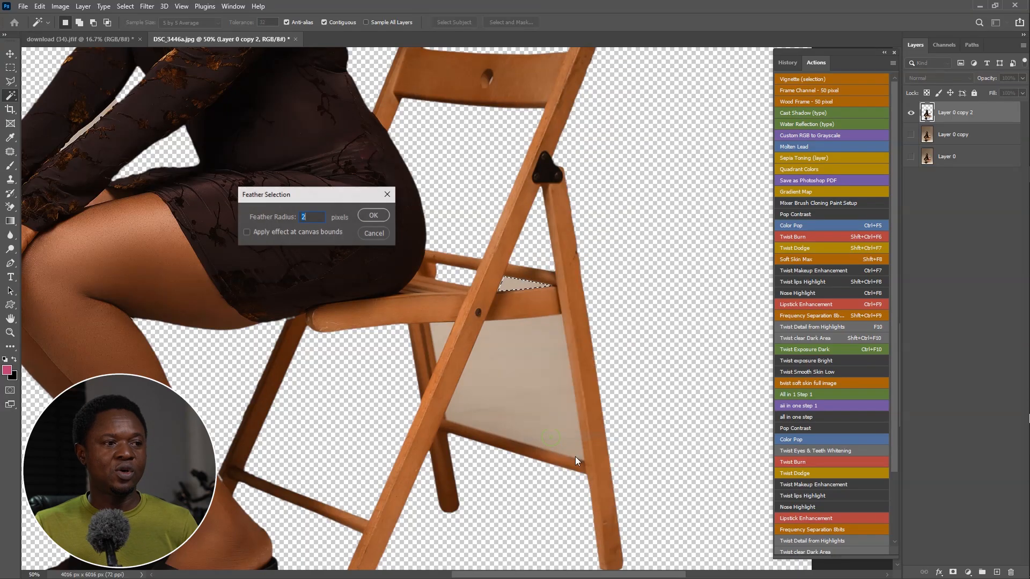
{"action": "key", "text": "Return"}
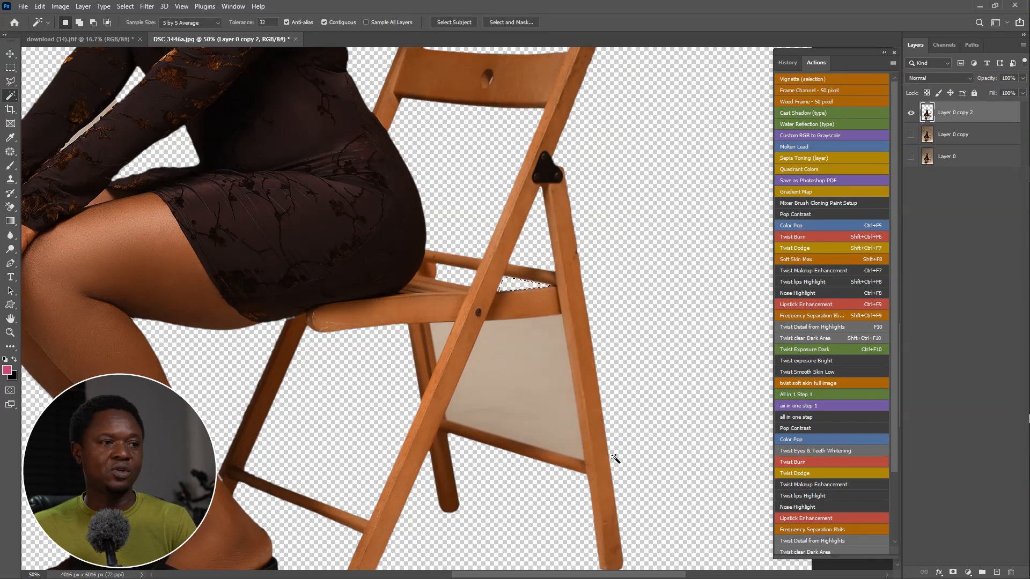
Select the large backdrop areas between the chair legs under the seat, feather them by 2 pixels and delete them
{"action": "left_click", "coordinate": [504, 382], "text": "shift"}
{"action": "right_click", "coordinate": [504, 382]}
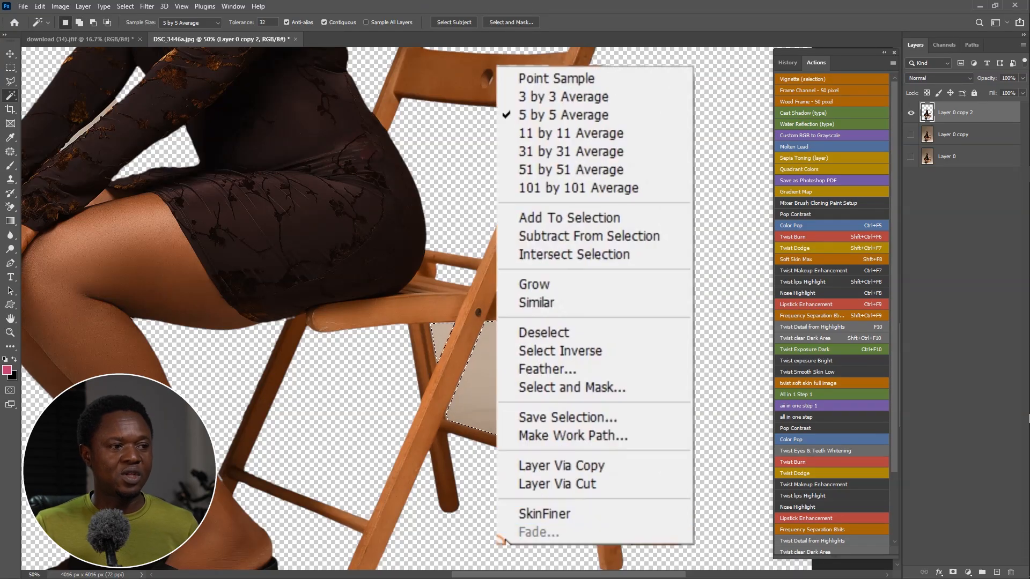
{"action": "left_click", "coordinate": [574, 369]}
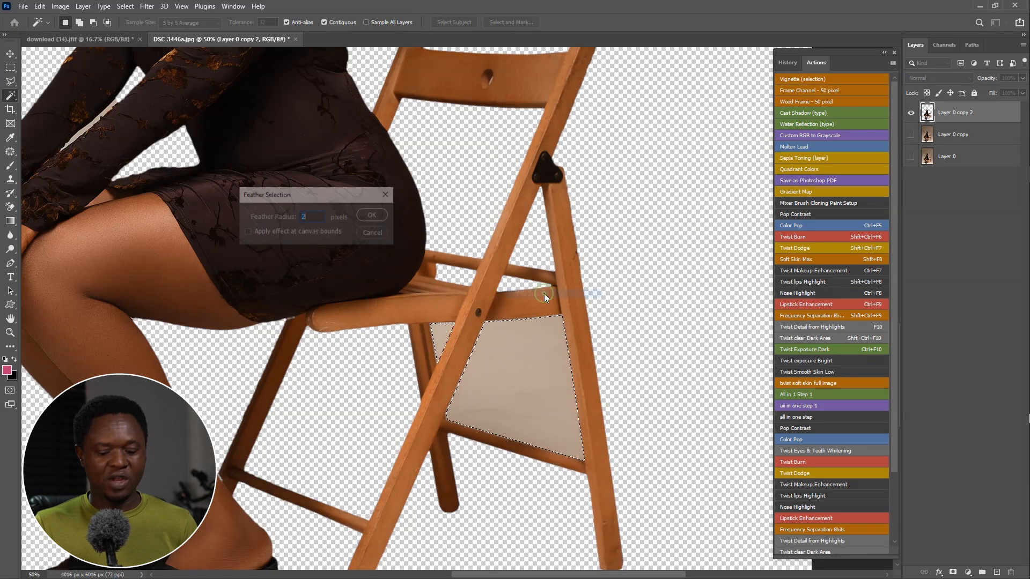
{"action": "key", "text": "Return"}
{"action": "key", "text": "Delete"}
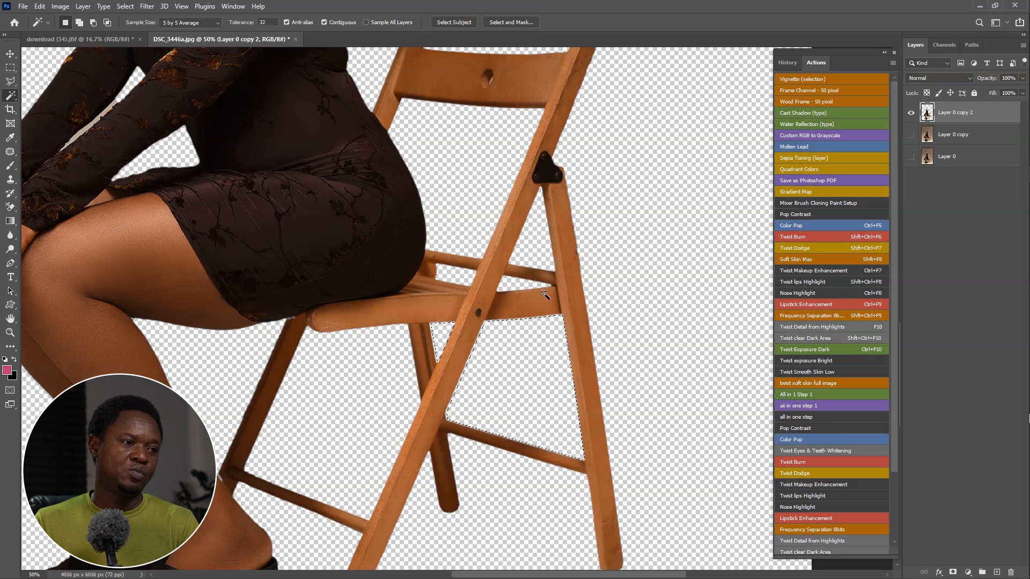
Outline the leftover backdrop along the right edge of the woman's hair down to the shoulder with the Polygonal Lasso
{"action": "key", "text": "ctrl+0"}
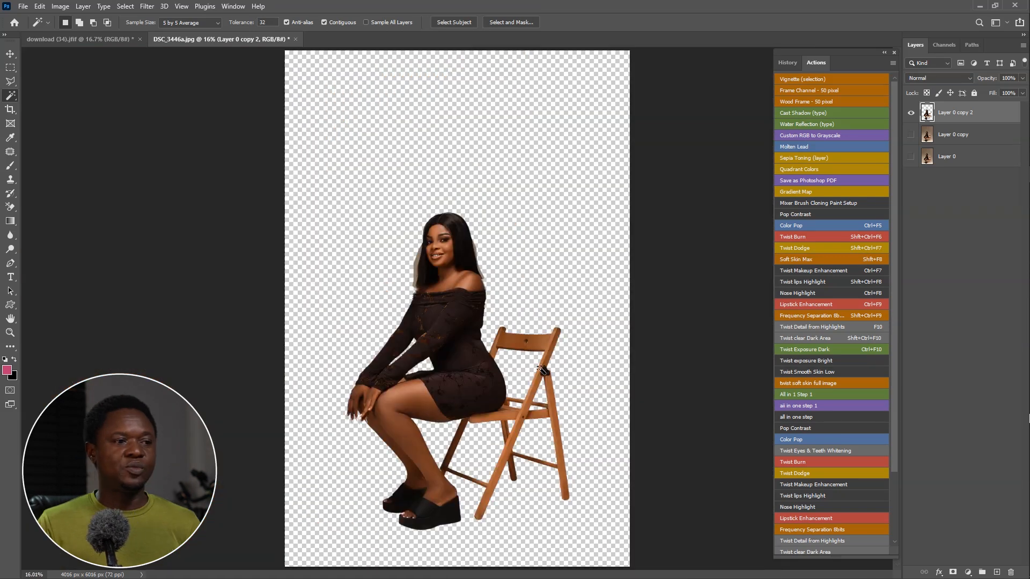
{"action": "scroll", "coordinate": [579, 378], "scroll_direction": "up", "scroll_amount": 10}
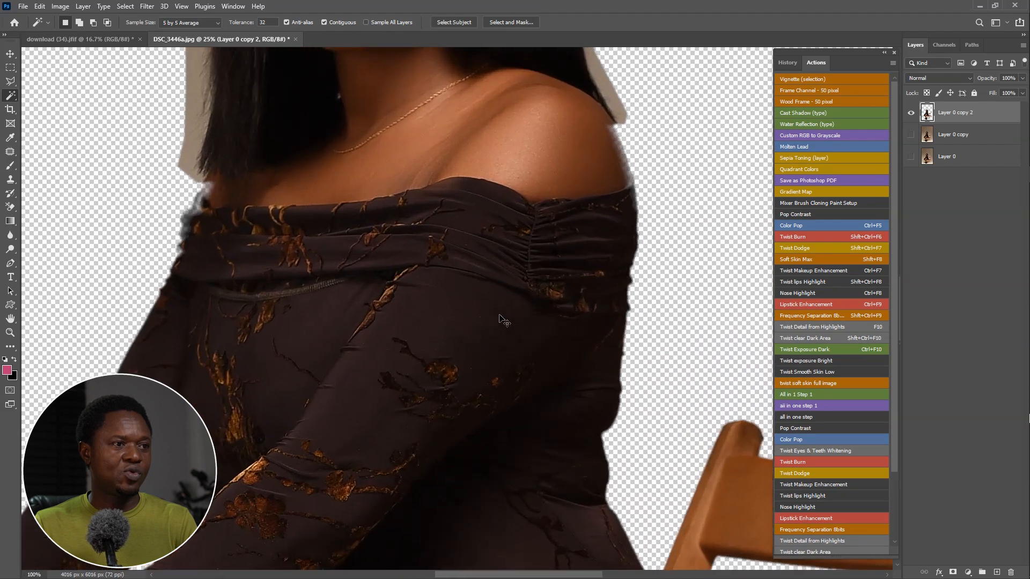
{"action": "key", "text": "ctrl+plus"}
{"action": "left_click_drag", "start_coordinate": [525, 230], "coordinate": [416, 541]}
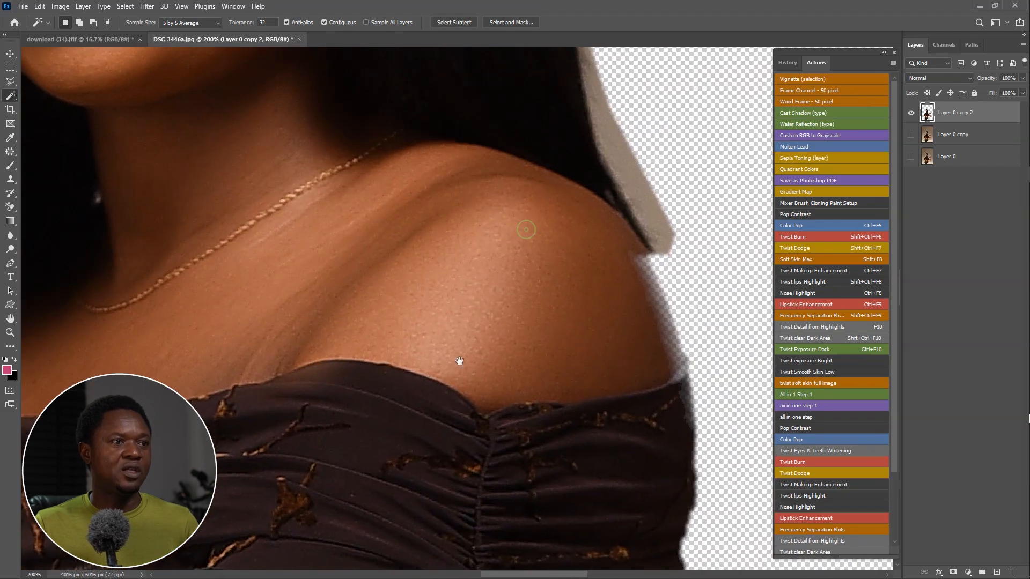
{"action": "left_click_drag", "start_coordinate": [478, 288], "coordinate": [397, 544]}
{"action": "left_click_drag", "start_coordinate": [441, 309], "coordinate": [429, 411]}
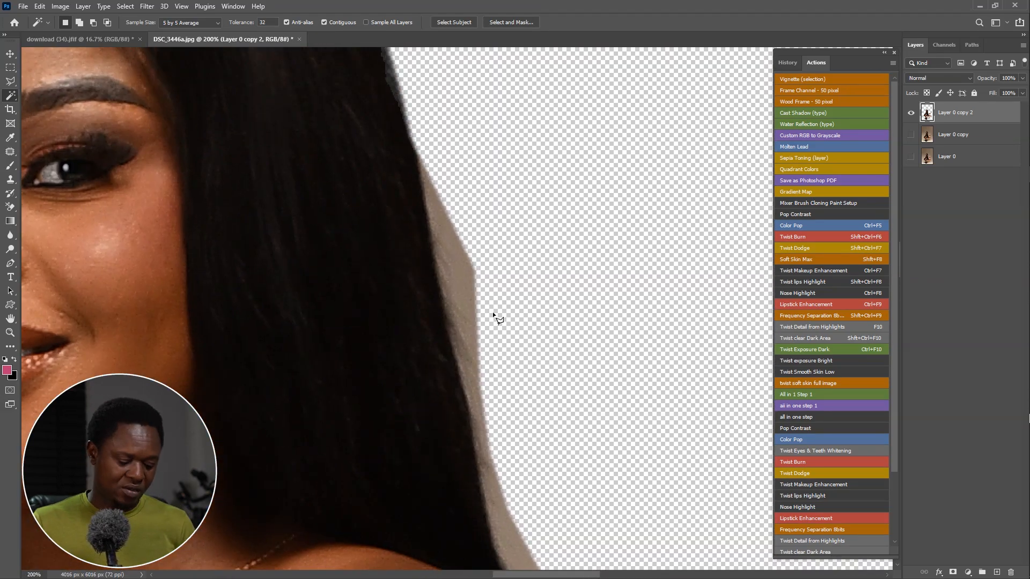
{"action": "key", "text": "l"}
{"action": "left_click", "coordinate": [422, 110]}
{"action": "left_click", "coordinate": [413, 167]}
{"action": "left_click", "coordinate": [463, 452]}
{"action": "left_click", "coordinate": [462, 474]}
{"action": "left_click_drag", "start_coordinate": [476, 503], "coordinate": [432, 310]}
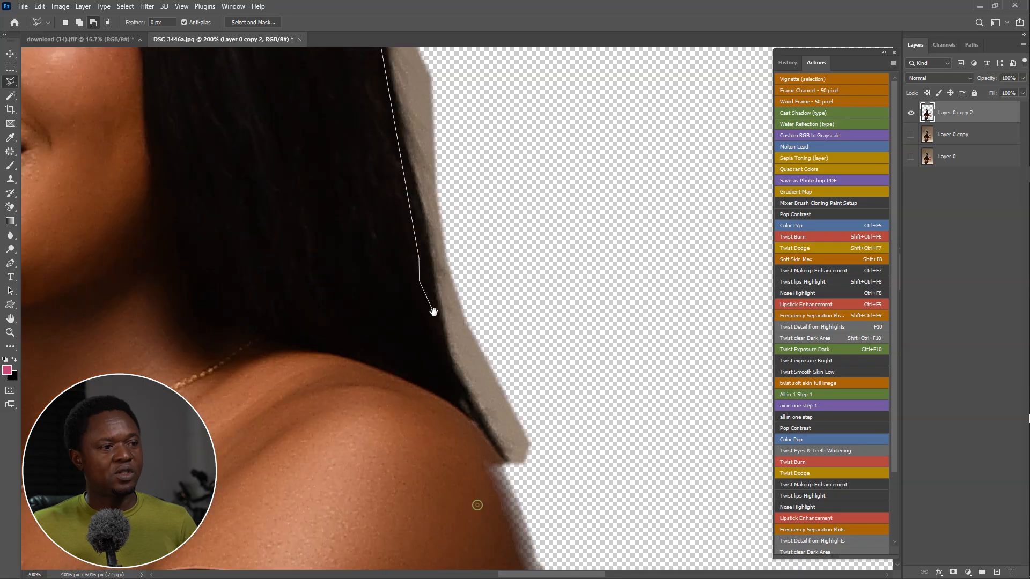
{"action": "key", "text": "BackSpace"}
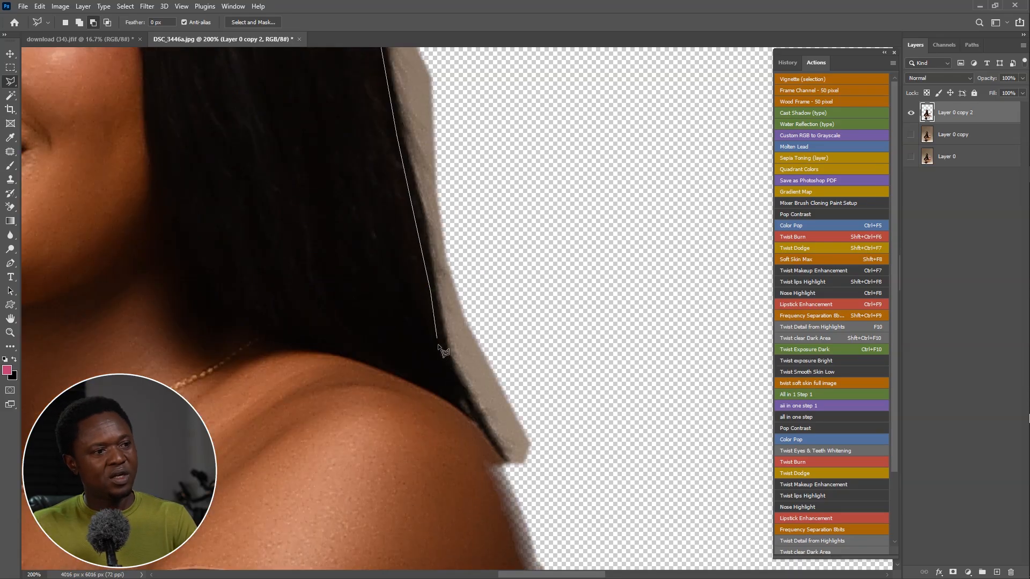
{"action": "left_click", "coordinate": [551, 469]}
{"action": "left_click_drag", "start_coordinate": [559, 359], "coordinate": [555, 495]}
{"action": "left_click", "coordinate": [537, 308]}
{"action": "left_click", "coordinate": [494, 133]}
{"action": "double_click", "coordinate": [455, 88]}
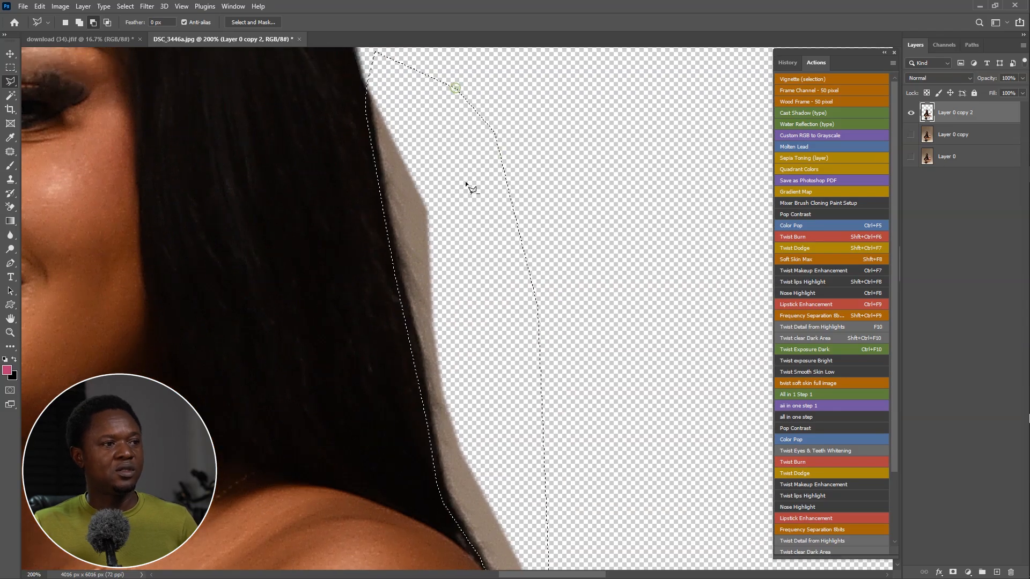
Add the leftover backdrop along the left edge of the hair to the selection and feather the selection by 2 pixels
{"action": "key", "text": "ctrl+minus"}
{"action": "key", "text": "ctrl+minus"}
{"action": "left_click", "coordinate": [216, 224], "text": "shift"}
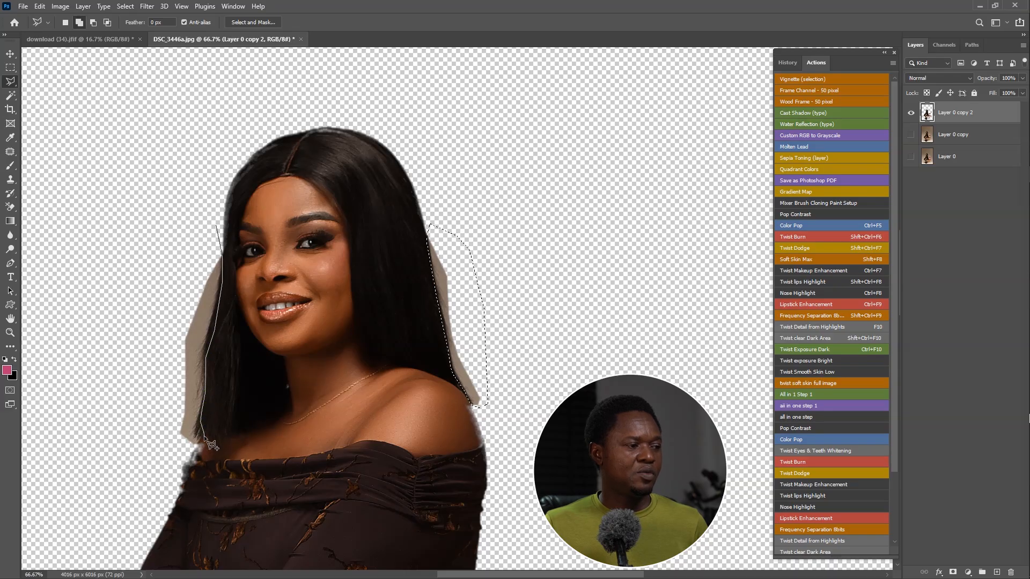
{"action": "double_click", "coordinate": [185, 268]}
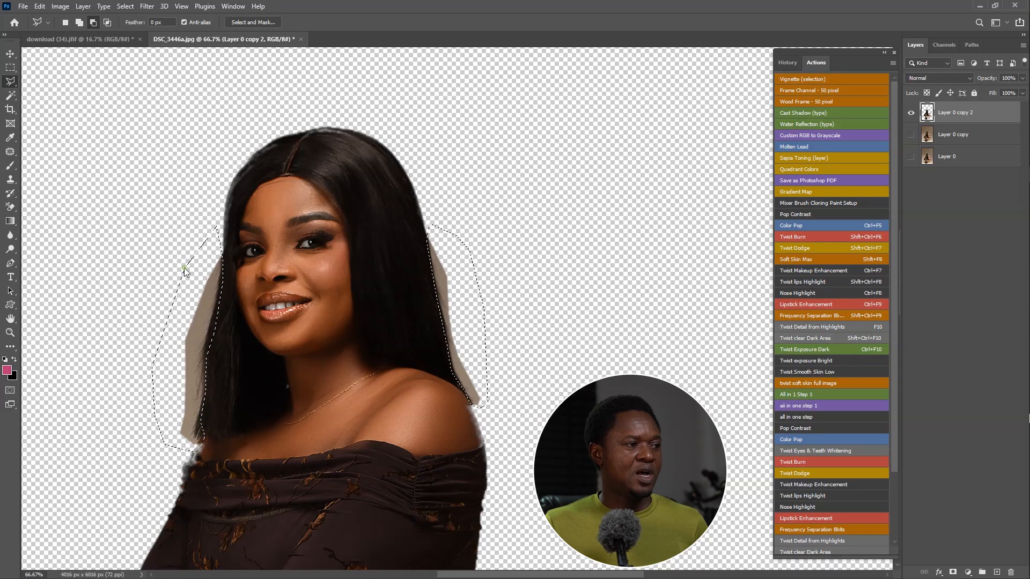
{"action": "right_click", "coordinate": [205, 297]}
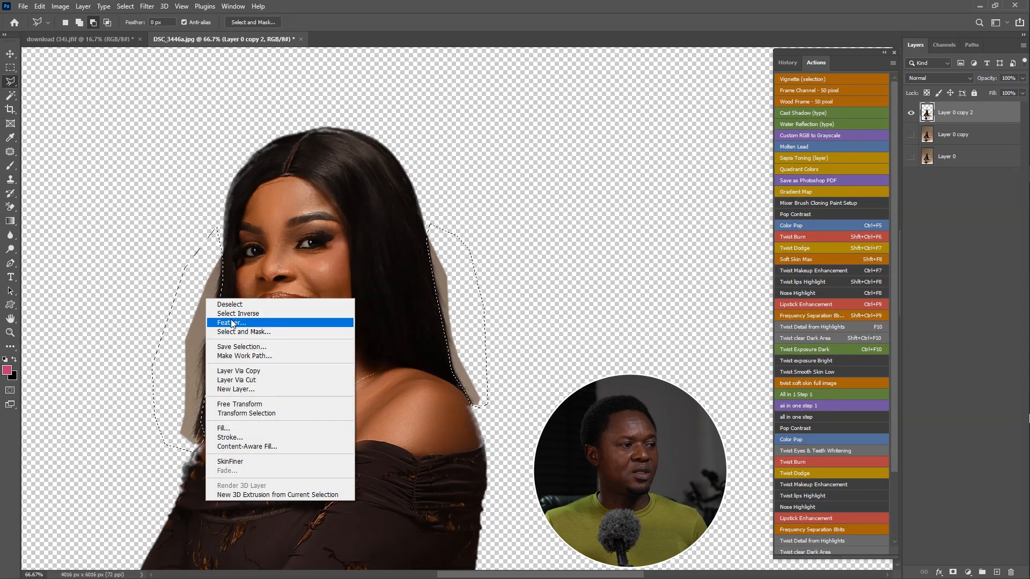
{"action": "left_click", "coordinate": [232, 324]}
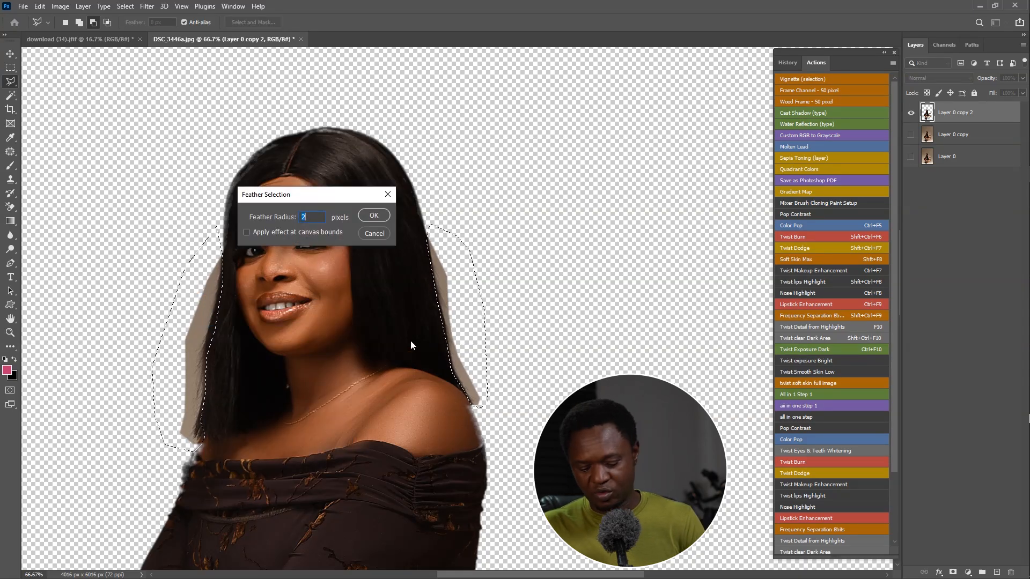
{"action": "key", "text": "Return"}
Erase the leftover backdrop in the selection on both sides of the hair using the Background Eraser with Discontiguous limits
{"action": "left_click", "coordinate": [10, 207]}
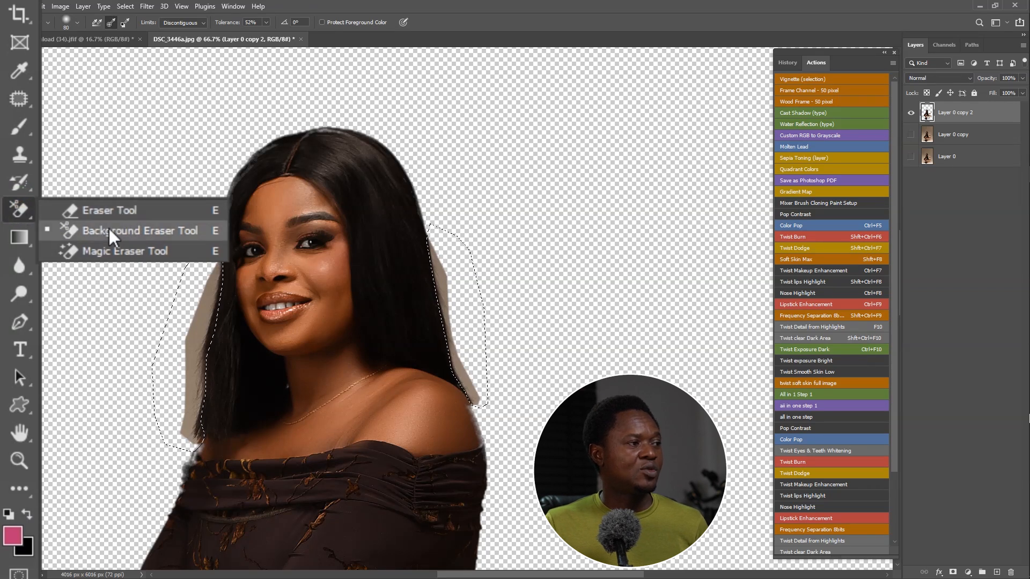
{"action": "left_click", "coordinate": [133, 231]}
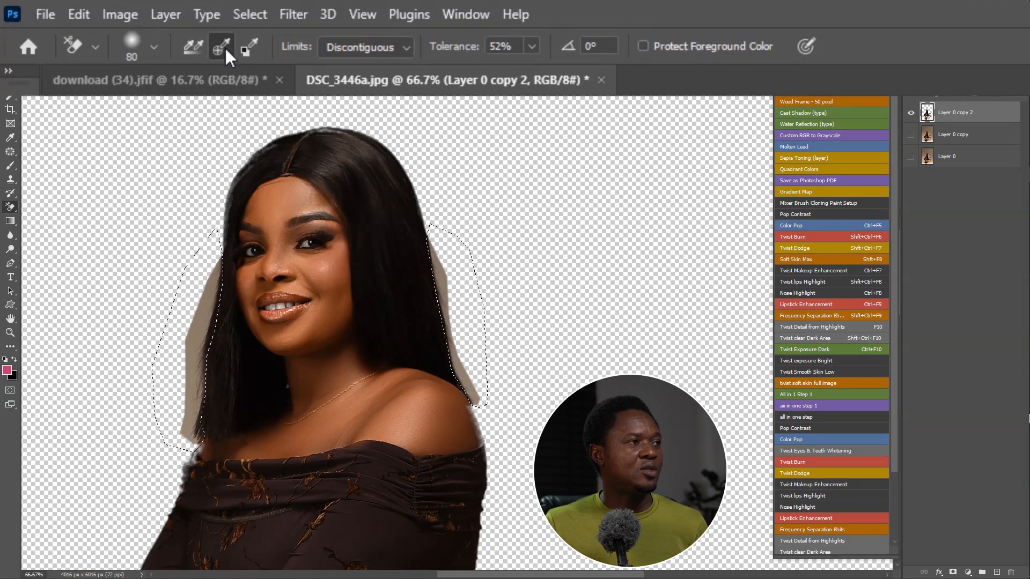
{"action": "left_click", "coordinate": [404, 44]}
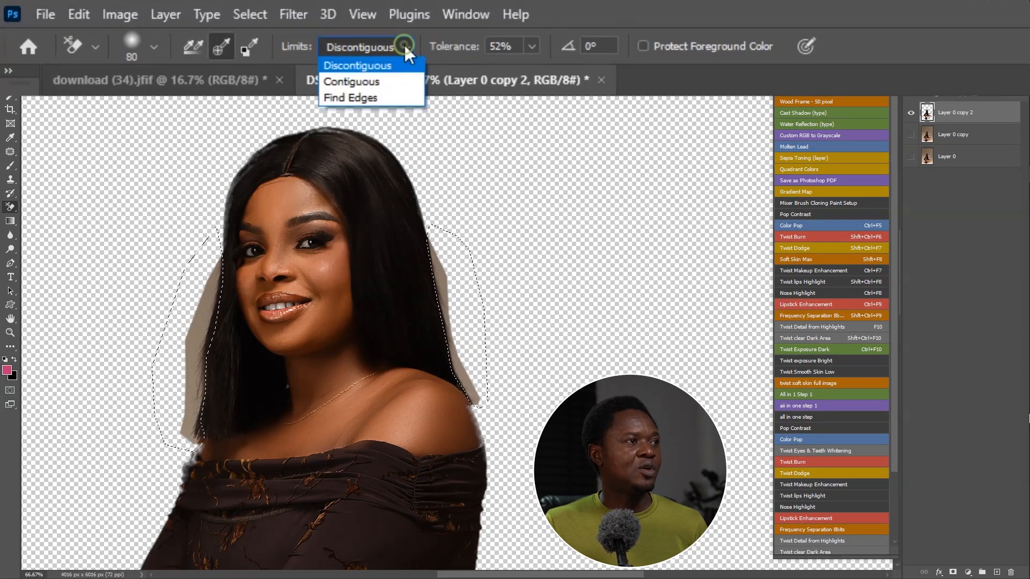
{"action": "left_click", "coordinate": [379, 65]}
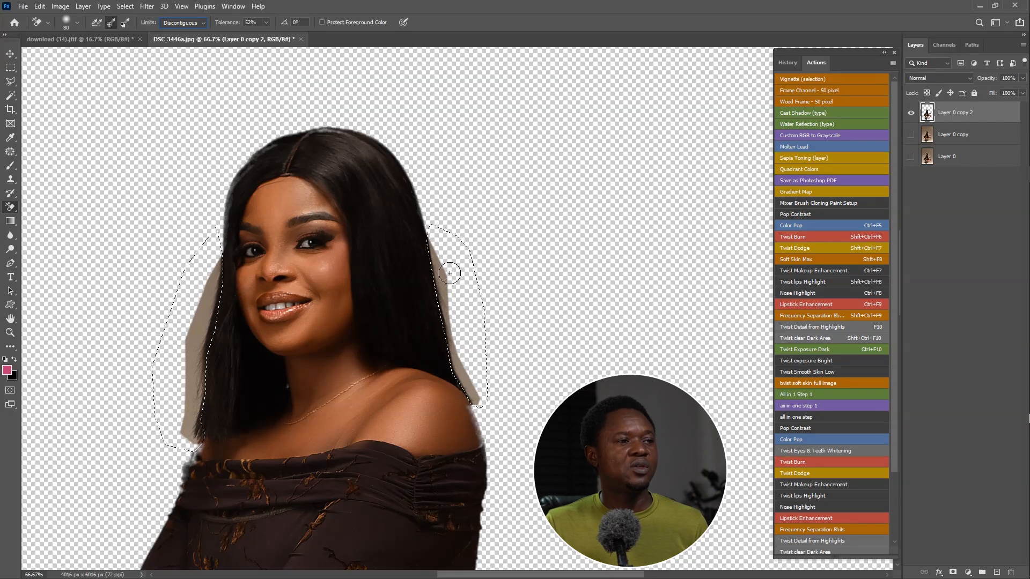
{"action": "mouse_move", "coordinate": [441, 275]}
{"action": "left_mouse_down"}
{"action": "mouse_move", "coordinate": [431, 253]}
{"action": "mouse_move", "coordinate": [439, 350]}
{"action": "mouse_move", "coordinate": [452, 319]}
{"action": "mouse_move", "coordinate": [472, 402]}
{"action": "left_mouse_up"}
{"action": "mouse_move", "coordinate": [211, 252]}
{"action": "left_mouse_down"}
{"action": "mouse_move", "coordinate": [202, 408]}
{"action": "mouse_move", "coordinate": [187, 353]}
{"action": "left_mouse_up"}
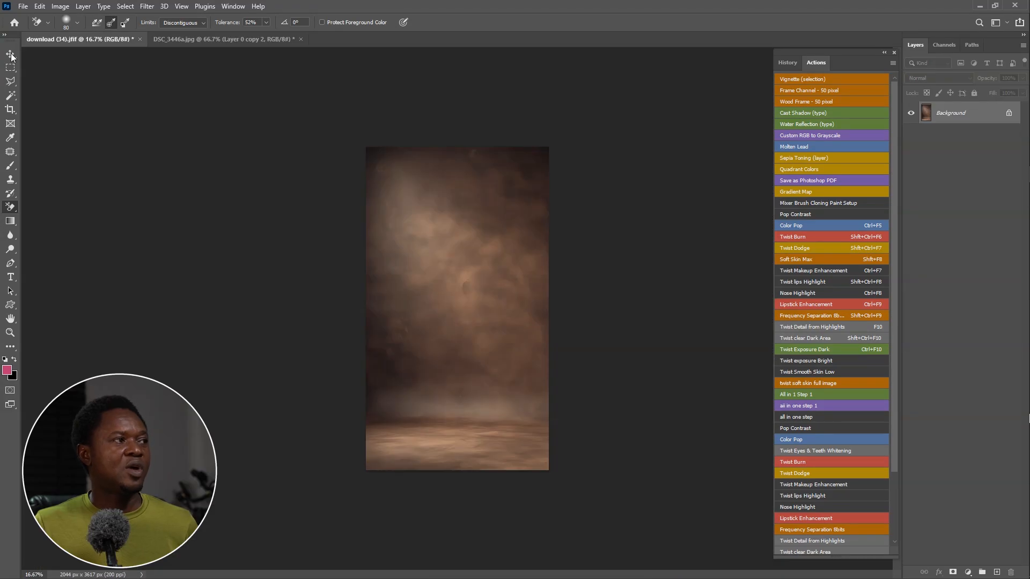
Move the brown studio backdrop image into the DSC_3446a.jpg document as a new layer
{"action": "left_click", "coordinate": [10, 54]}
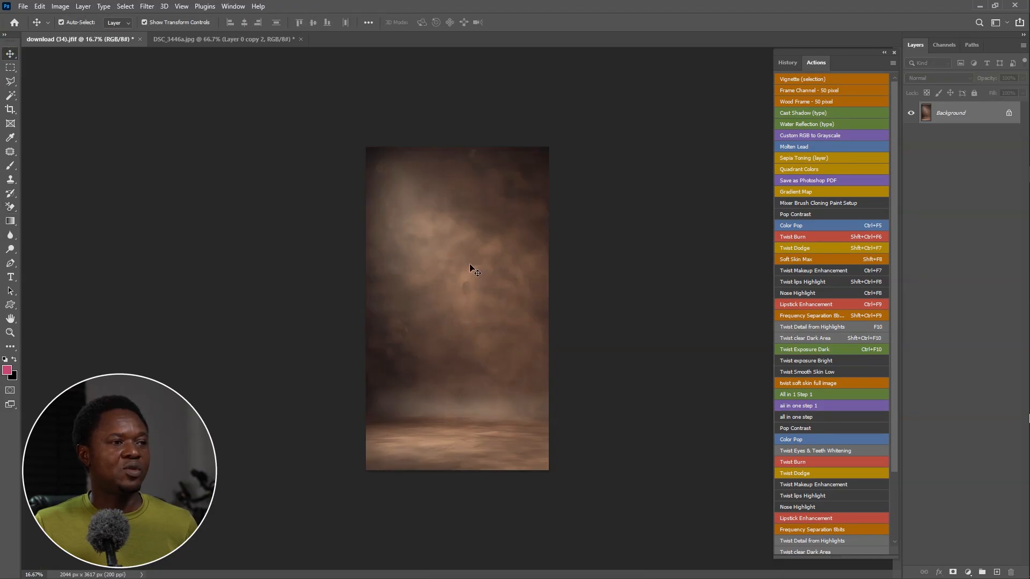
{"action": "left_click_drag", "start_coordinate": [465, 270], "coordinate": [251, 41]}
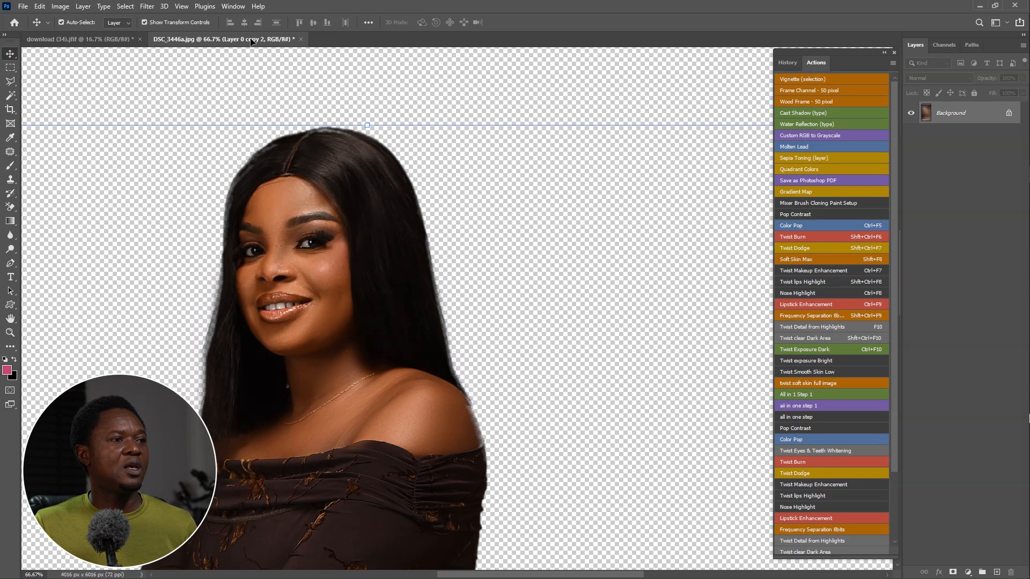
{"action": "left_click_drag", "start_coordinate": [398, 392], "coordinate": [443, 382]}
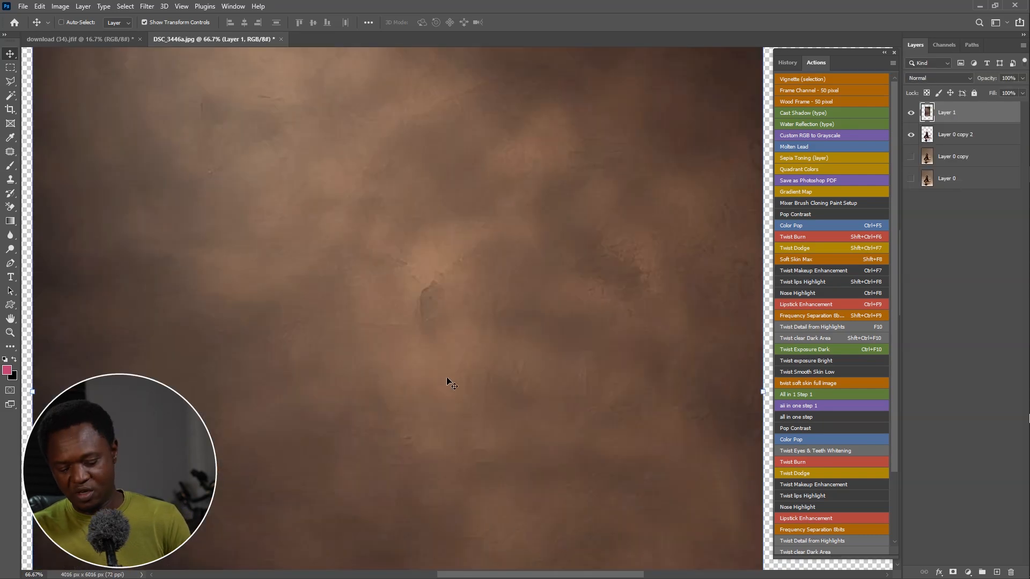
Scale the backdrop layer up proportionally until it covers the whole canvas and apply the transformation
{"action": "key", "text": "ctrl+minus"}
{"action": "key", "text": "ctrl+minus"}
{"action": "key", "text": "ctrl+minus"}
{"action": "key", "text": "ctrl+minus"}
{"action": "key", "text": "ctrl+minus"}
{"action": "key", "text": "ctrl+minus"}
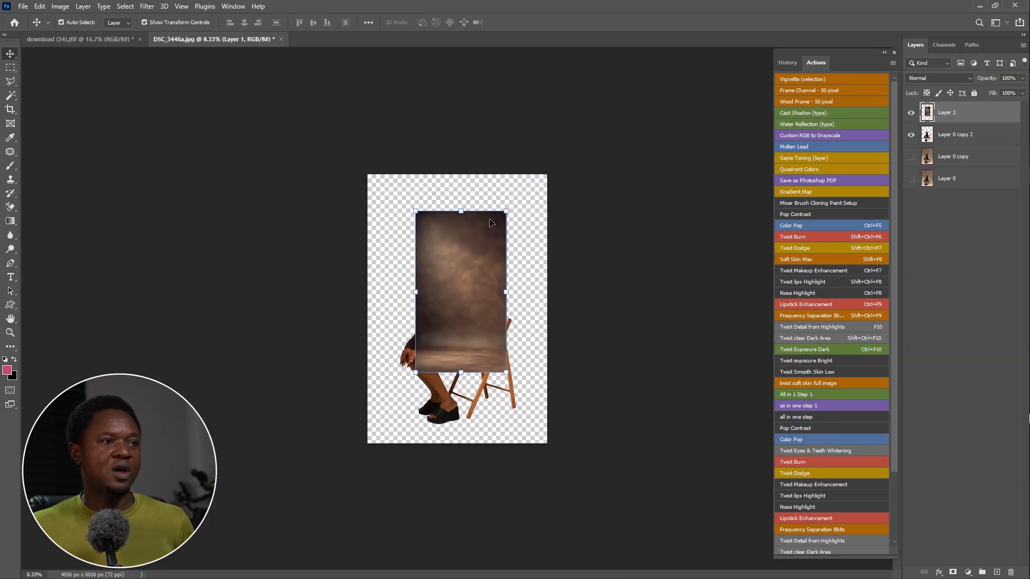
{"action": "left_click_drag", "start_coordinate": [503, 209], "coordinate": [555, 124]}
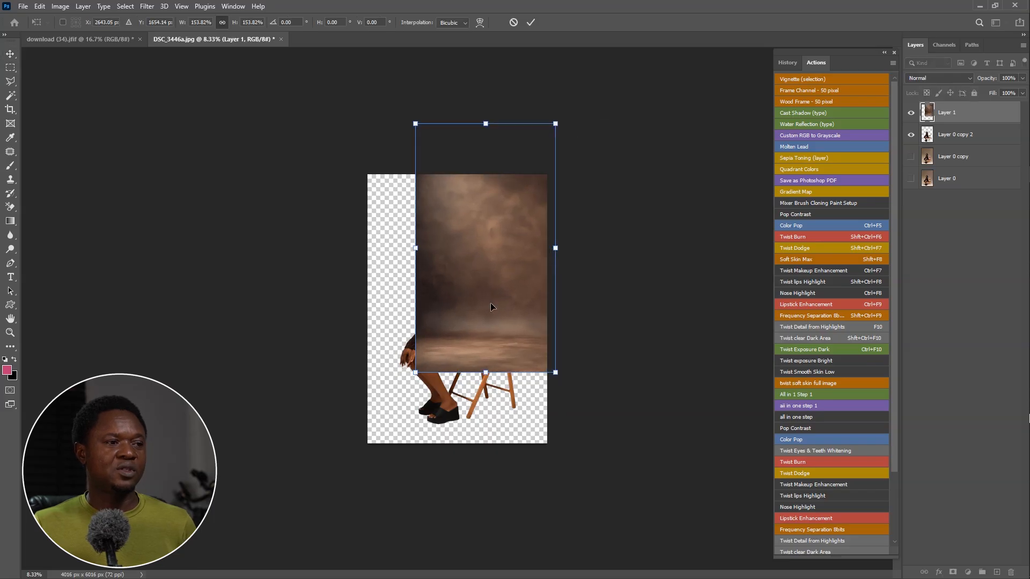
{"action": "left_click_drag", "start_coordinate": [416, 373], "coordinate": [435, 361]}
{"action": "key", "text": "Return"}
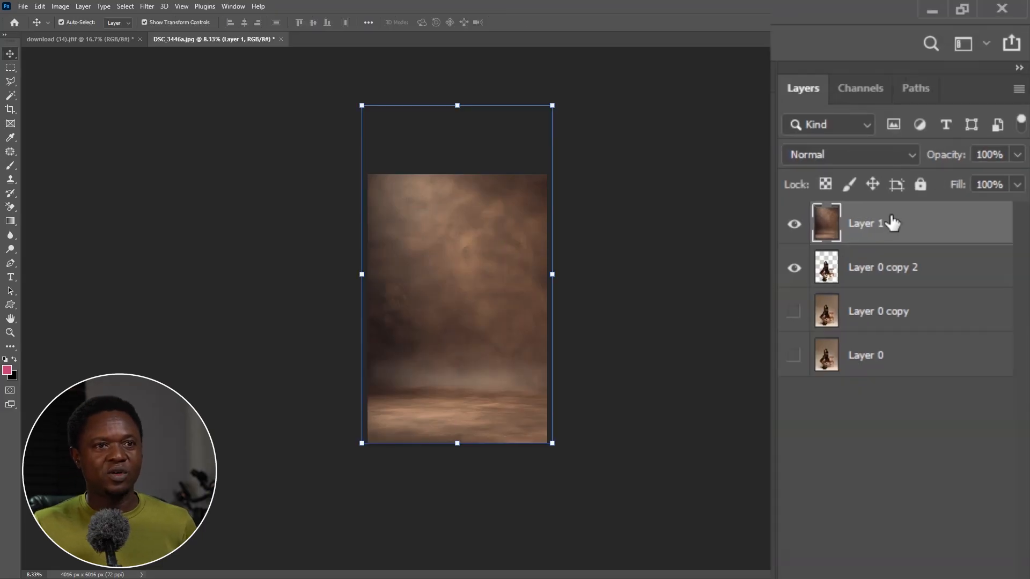
Place the backdrop layer beneath Layer 0 copy and shift it upward so its floor line sits higher behind the woman
{"action": "left_click_drag", "start_coordinate": [892, 225], "coordinate": [888, 341]}
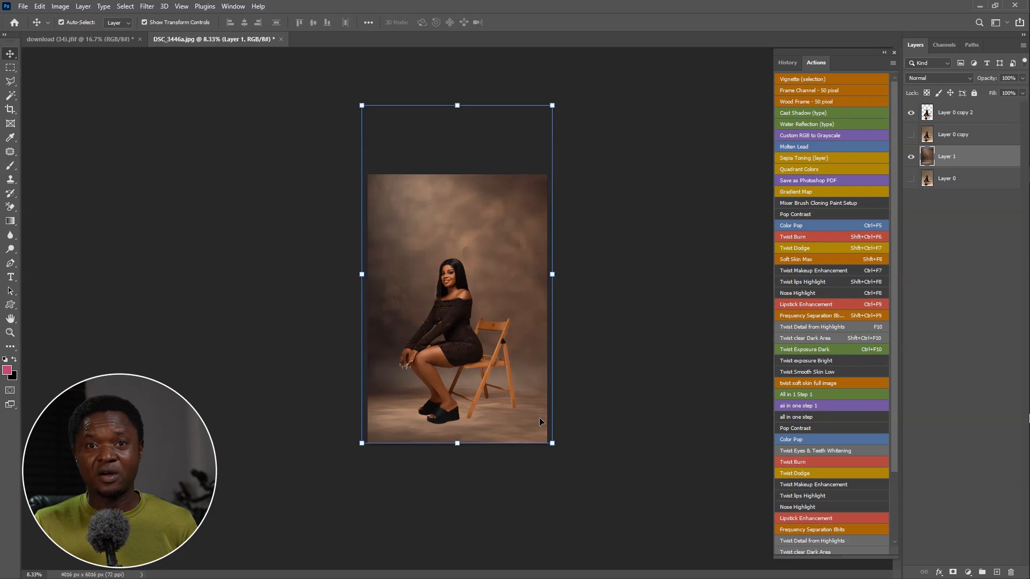
{"action": "left_click_drag", "start_coordinate": [498, 281], "coordinate": [500, 252]}
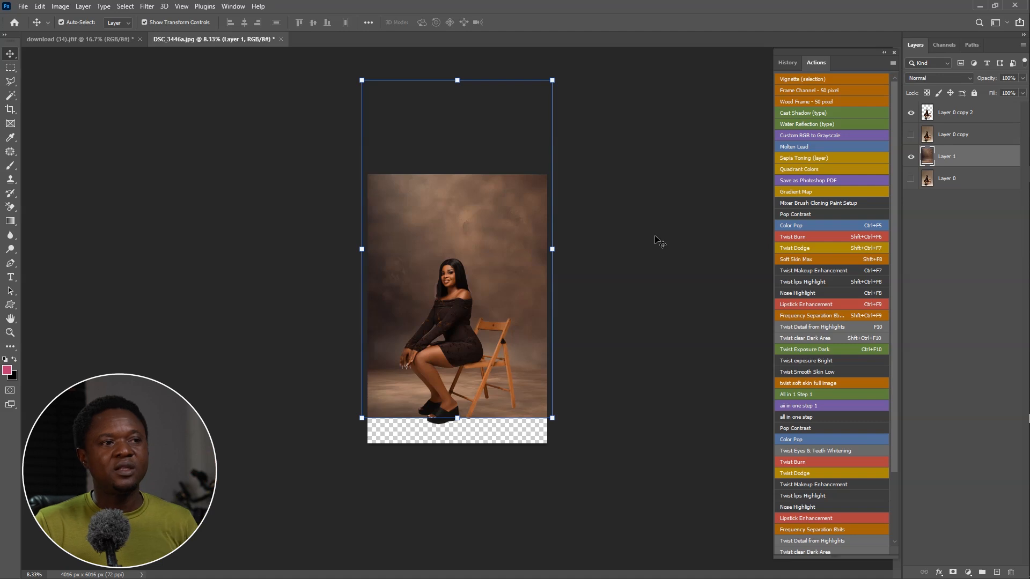
{"action": "mouse_move", "coordinate": [492, 264]}
{"action": "left_mouse_down"}
{"action": "mouse_move", "coordinate": [486, 250]}
{"action": "mouse_move", "coordinate": [492, 257]}
{"action": "left_mouse_up"}
Select the backdrop's floor strip across the full canvas width with the Rectangular Marquee, reaching slightly into the empty area below
{"action": "left_click", "coordinate": [10, 68]}
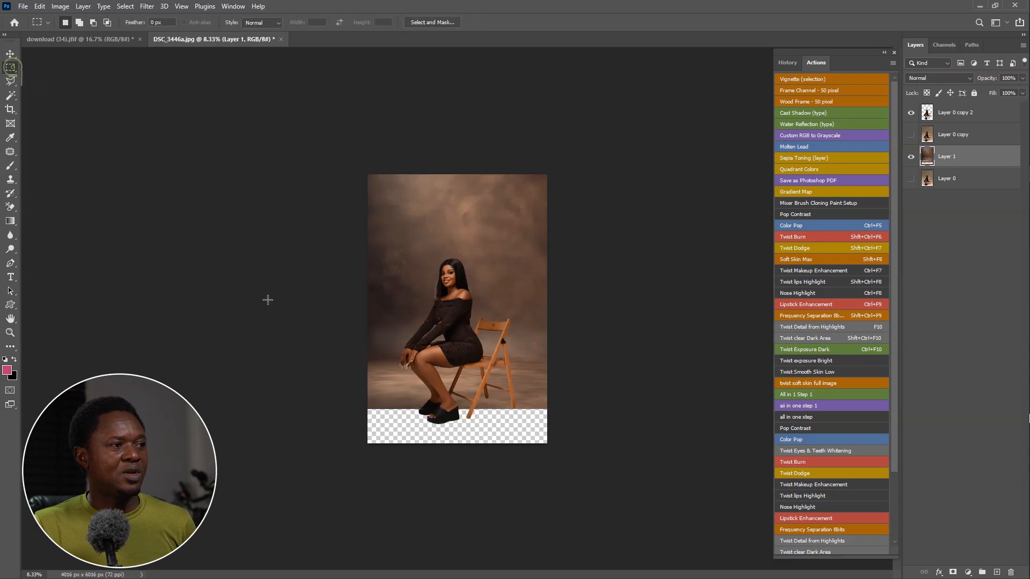
{"action": "left_click_drag", "start_coordinate": [365, 369], "coordinate": [554, 412]}
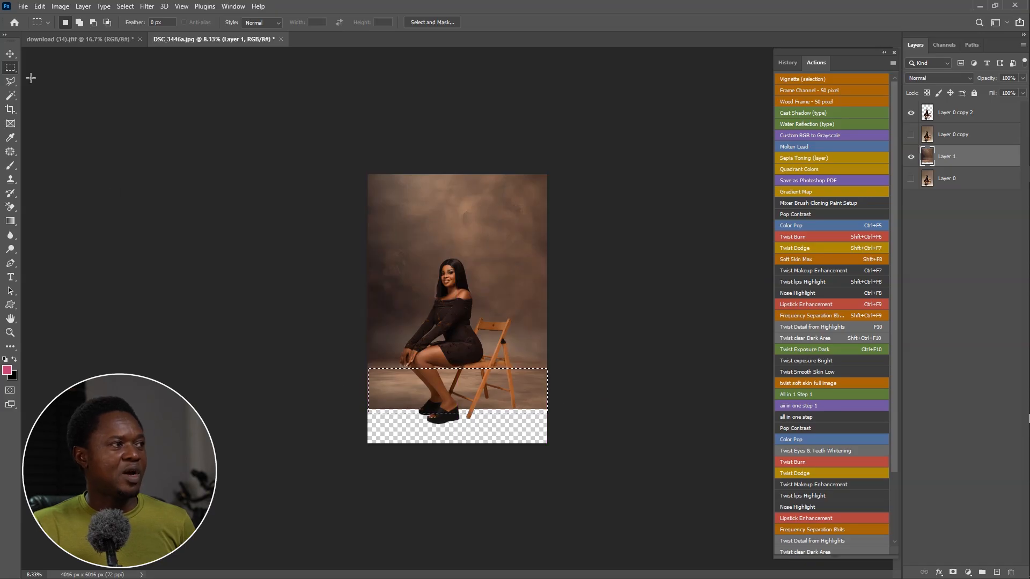
{"action": "left_click_drag", "start_coordinate": [356, 368], "coordinate": [560, 417]}
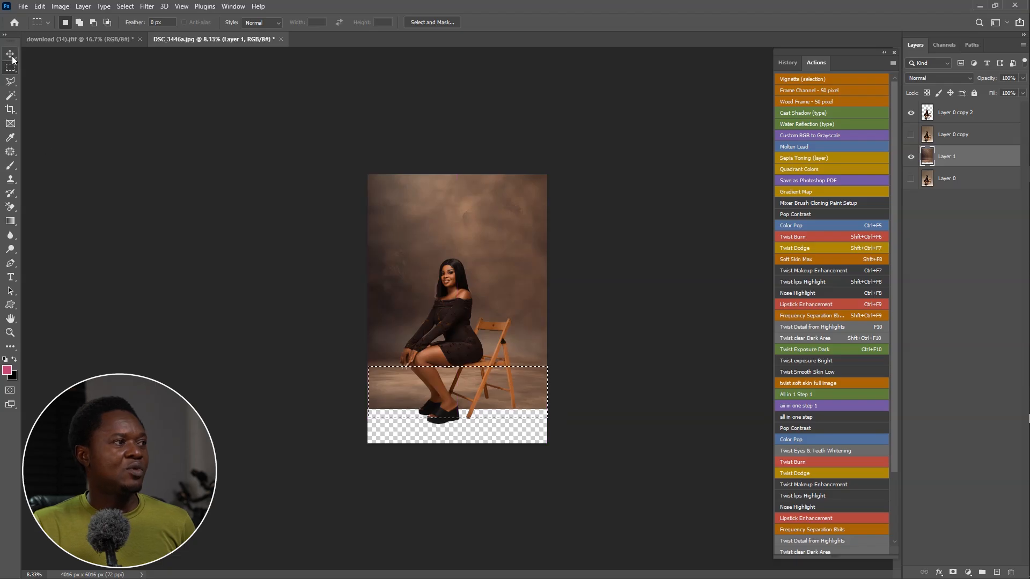
Distort the selected floor by pulling both lower corners outward and down to fill the canvas bottom, and check the backdrop without the cutout
{"action": "left_click", "coordinate": [9, 53]}
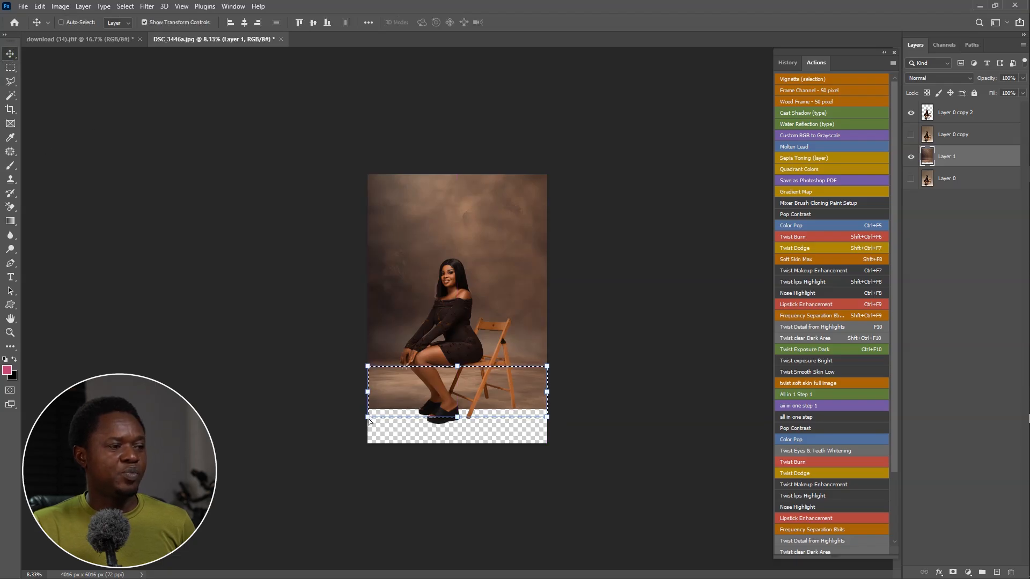
{"action": "left_click_drag", "start_coordinate": [367, 418], "coordinate": [324, 466]}
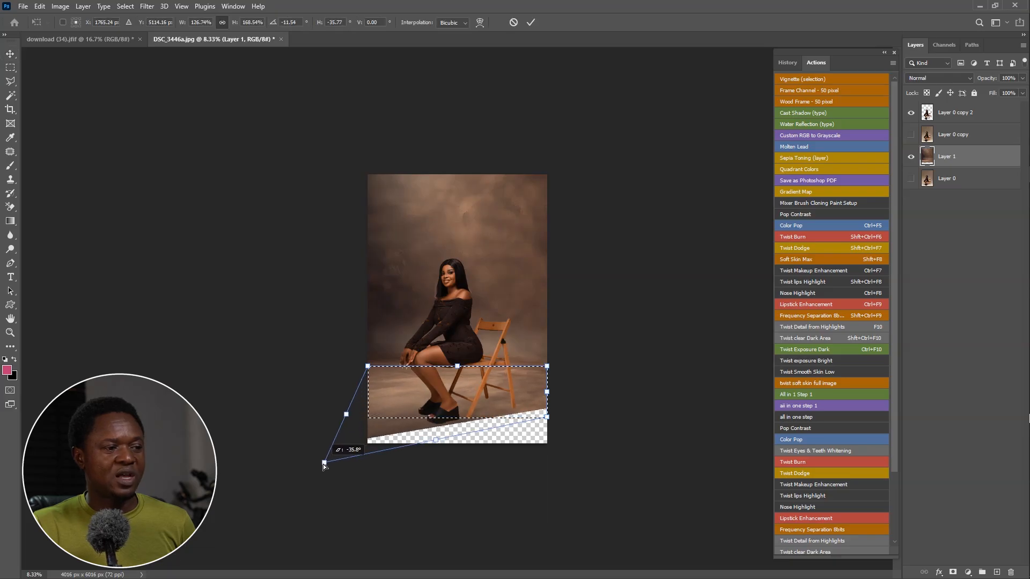
{"action": "left_click_drag", "start_coordinate": [546, 421], "coordinate": [600, 478]}
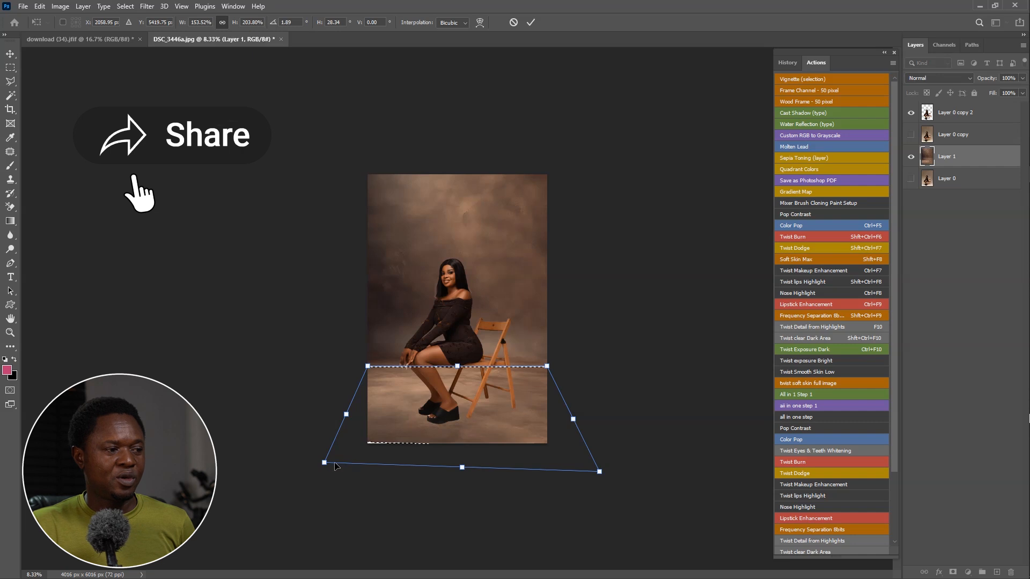
{"action": "left_click_drag", "start_coordinate": [325, 465], "coordinate": [320, 474]}
{"action": "key", "text": "Return"}
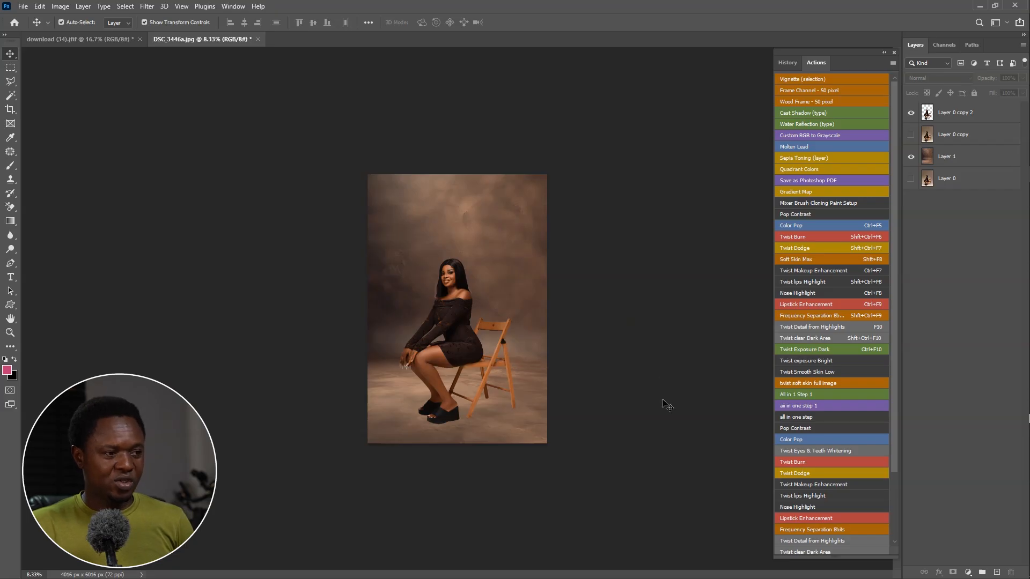
{"action": "left_click", "coordinate": [908, 114]}
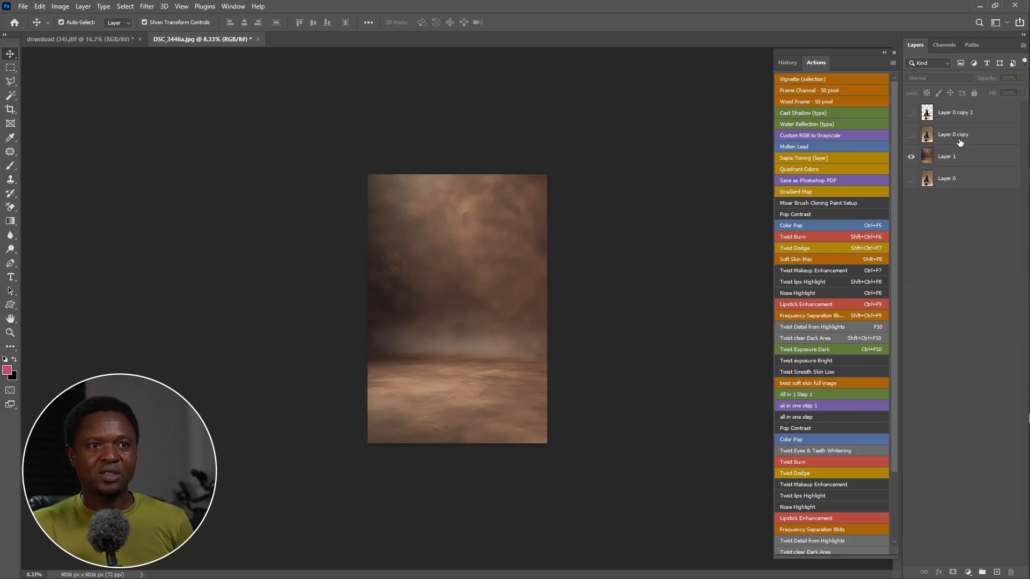
{"action": "left_click", "coordinate": [911, 114]}
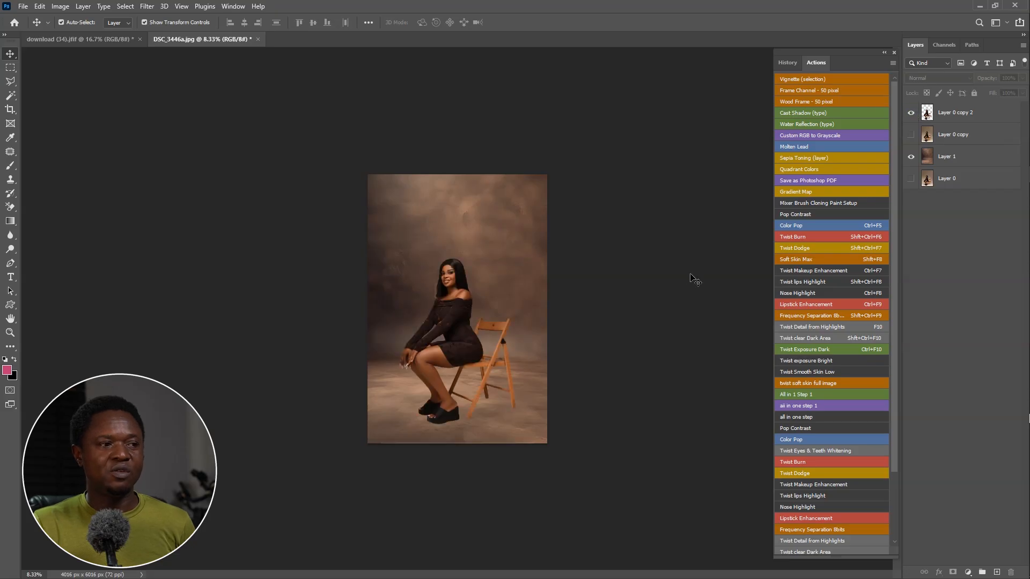
Erase the pale fringe along the left edge of the woman's hair on Layer 0 copy 2 with the Background Eraser
{"action": "key", "text": "ctrl+plus"}
{"action": "key", "text": "ctrl+plus"}
{"action": "key", "text": "ctrl+plus"}
{"action": "key", "text": "ctrl+plus"}
{"action": "key", "text": "ctrl+plus"}
{"action": "key", "text": "ctrl+plus"}
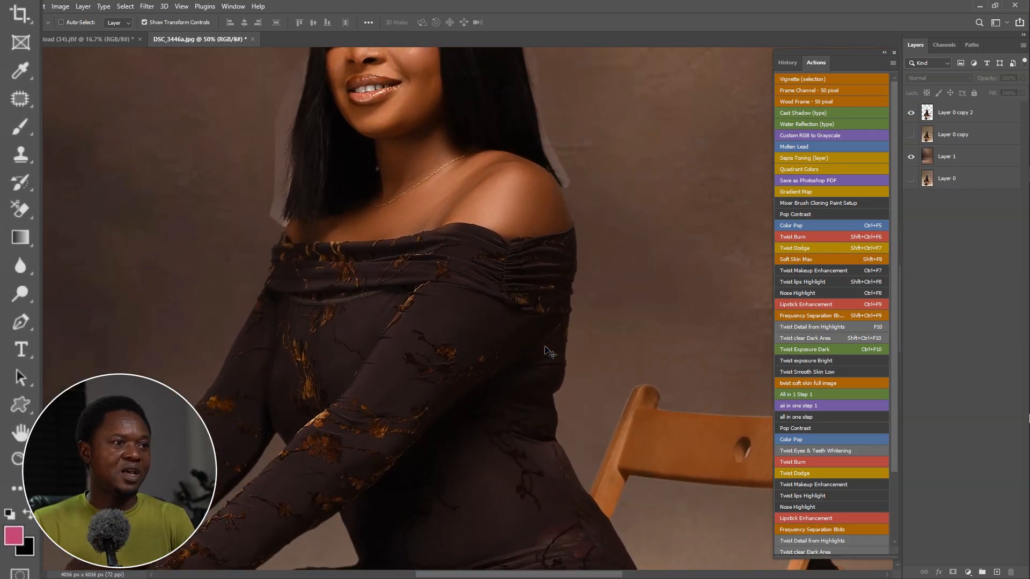
{"action": "left_click_drag", "start_coordinate": [482, 301], "coordinate": [475, 416]}
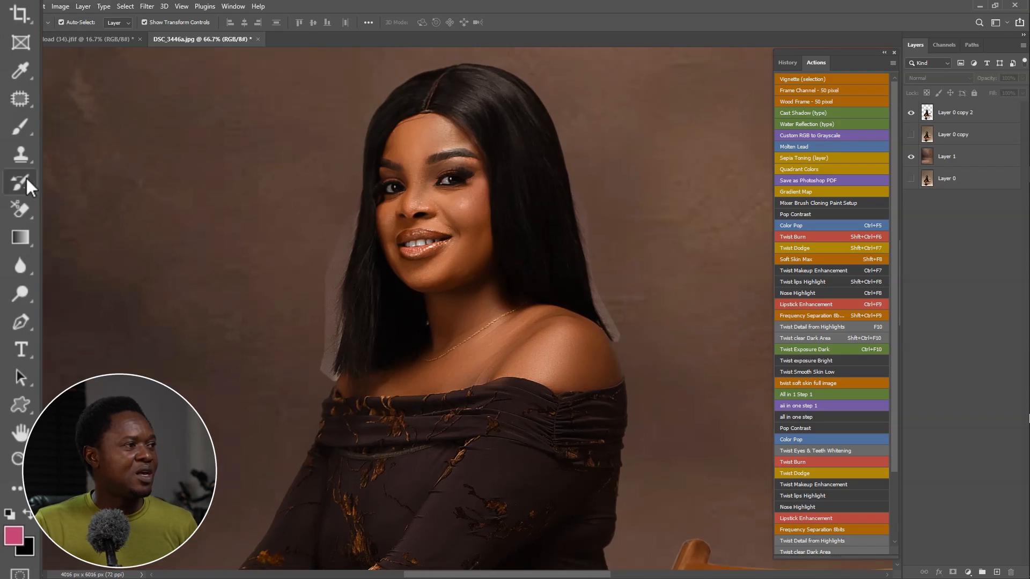
{"action": "left_click", "coordinate": [20, 209]}
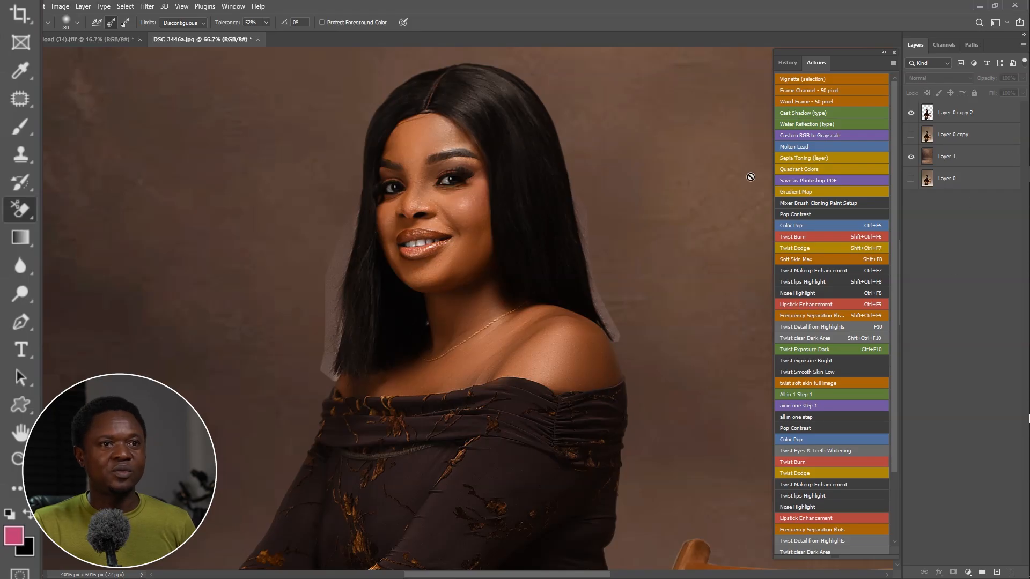
{"action": "right_click", "coordinate": [24, 199]}
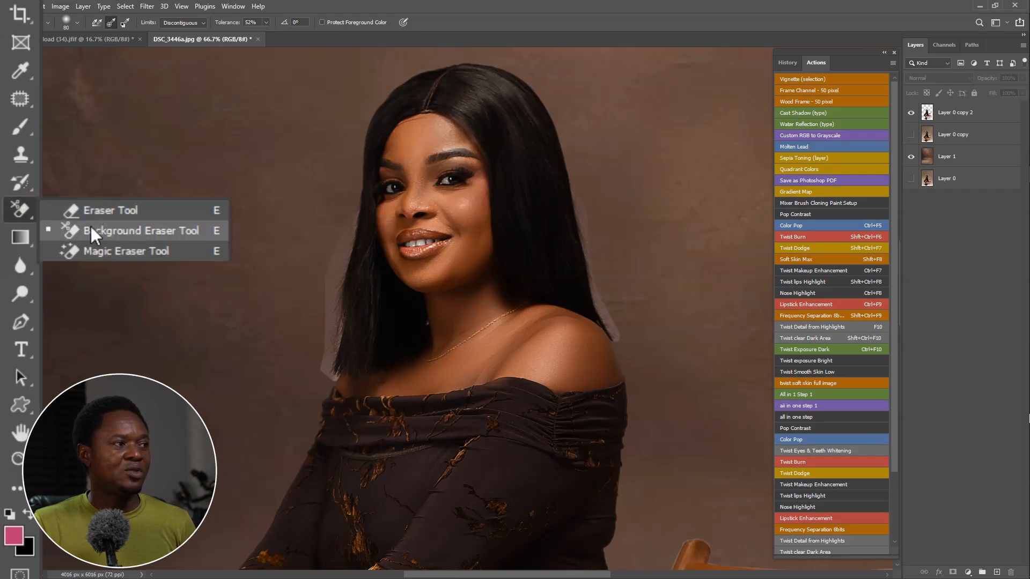
{"action": "left_click", "coordinate": [91, 226]}
{"action": "left_click", "coordinate": [877, 224]}
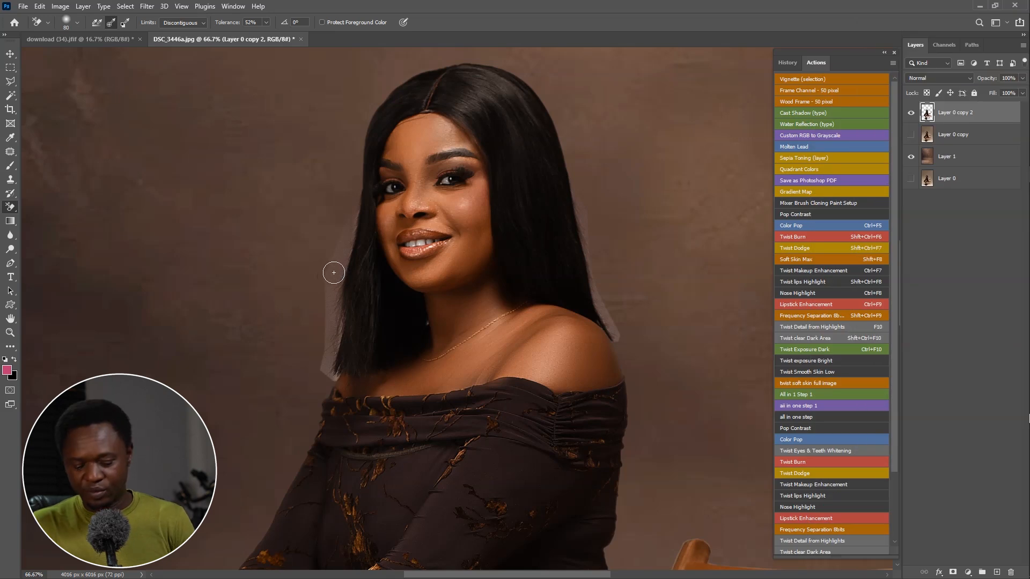
{"action": "key", "text": "ctrl+plus"}
{"action": "key", "text": "ctrl+plus"}
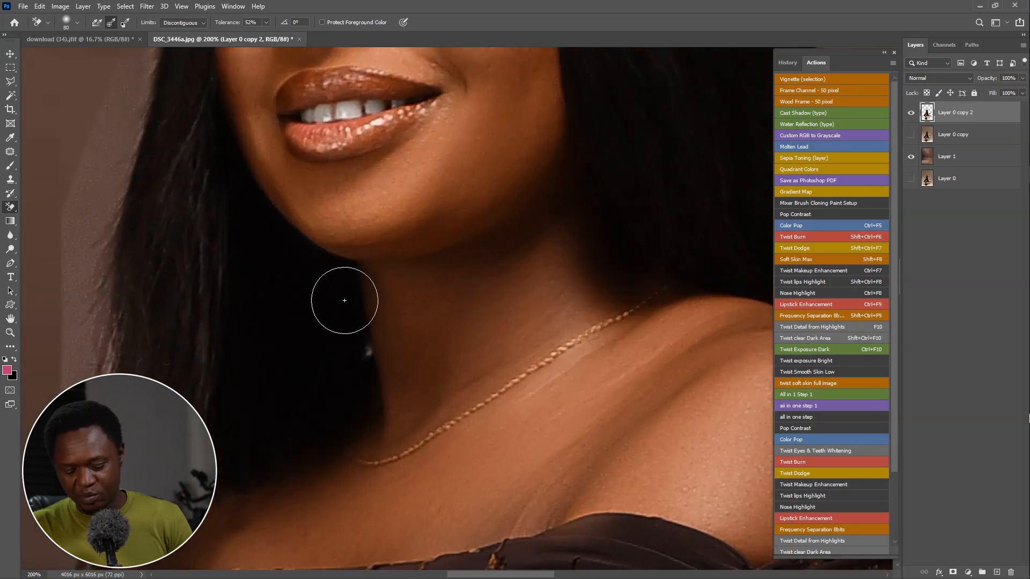
{"action": "key", "text": "ctrl+minus"}
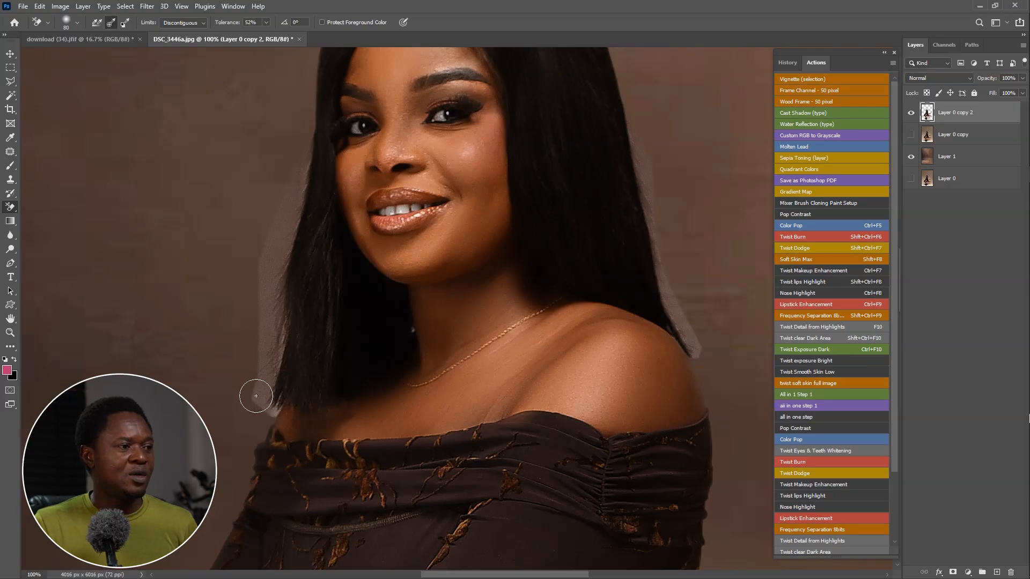
{"action": "mouse_move", "coordinate": [259, 398]}
{"action": "left_mouse_down"}
{"action": "mouse_move", "coordinate": [272, 364]}
{"action": "mouse_move", "coordinate": [269, 411]}
{"action": "mouse_move", "coordinate": [277, 251]}
{"action": "mouse_move", "coordinate": [268, 310]}
{"action": "mouse_move", "coordinate": [299, 214]}
{"action": "left_mouse_up"}
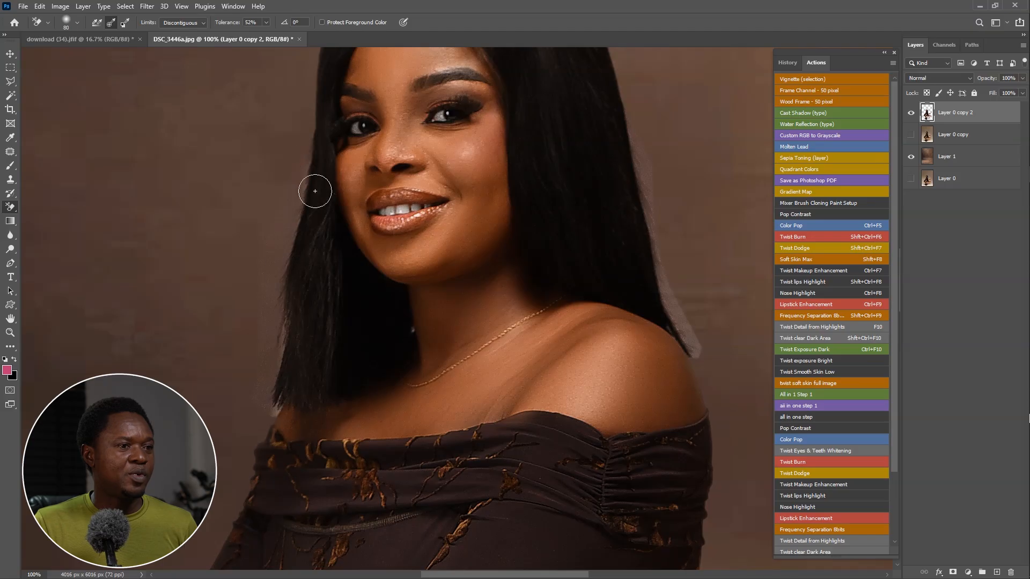
{"action": "mouse_move", "coordinate": [264, 287]}
{"action": "left_mouse_down"}
{"action": "mouse_move", "coordinate": [272, 406]}
{"action": "mouse_move", "coordinate": [249, 342]}
{"action": "left_mouse_up"}
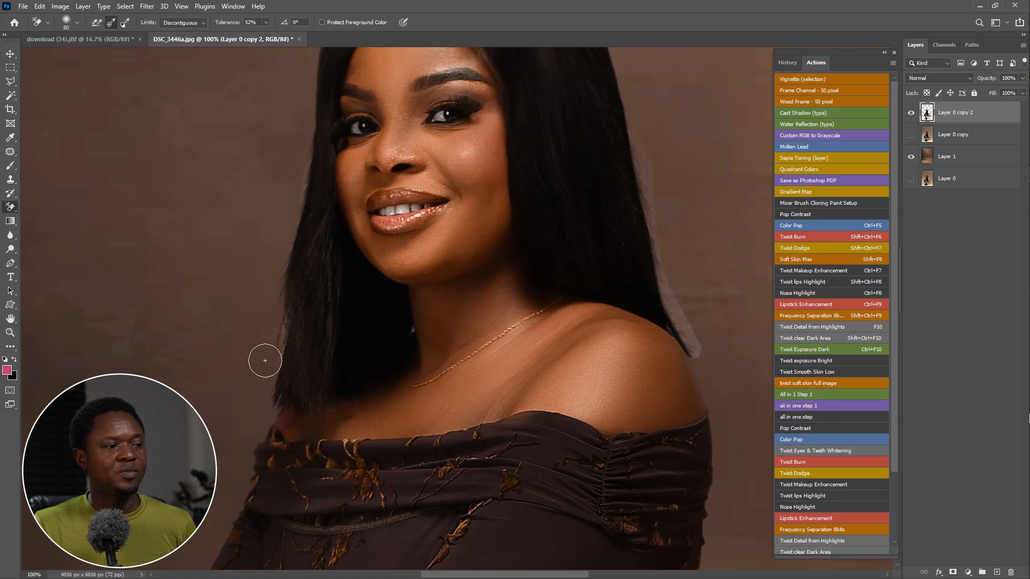
Erase the remaining pale fringe along the right edge of the hair, from the shoulder tip upward
{"action": "left_click_drag", "start_coordinate": [701, 334], "coordinate": [579, 378]}
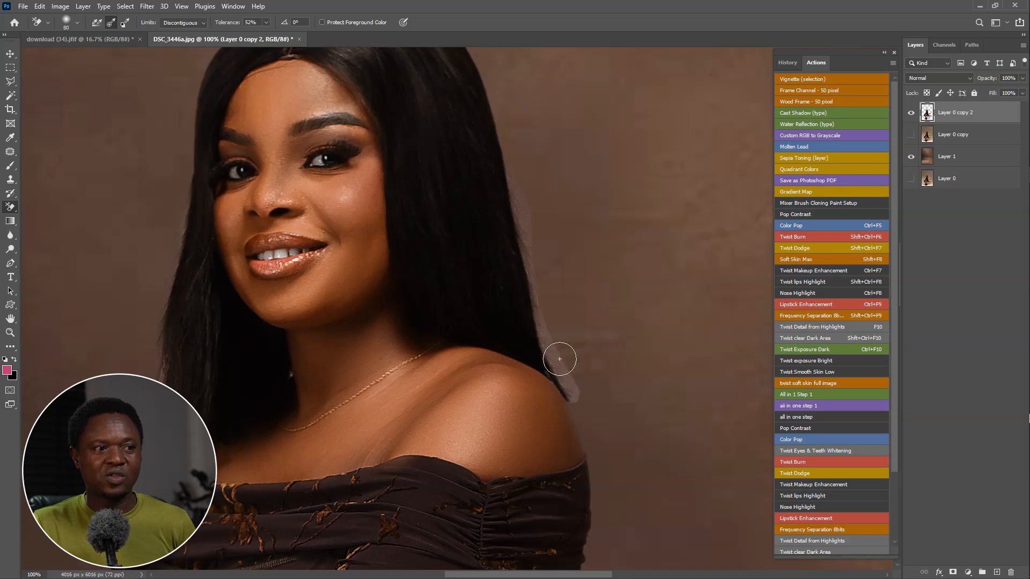
{"action": "mouse_move", "coordinate": [560, 358]}
{"action": "left_mouse_down"}
{"action": "mouse_move", "coordinate": [586, 391]}
{"action": "mouse_move", "coordinate": [577, 397]}
{"action": "left_mouse_up"}
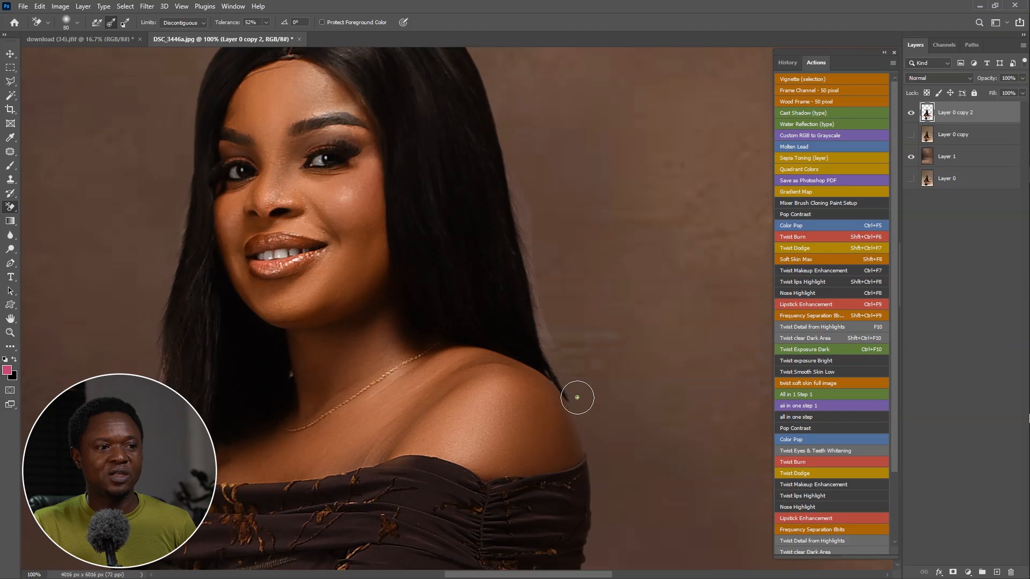
{"action": "left_click_drag", "start_coordinate": [559, 348], "coordinate": [541, 306]}
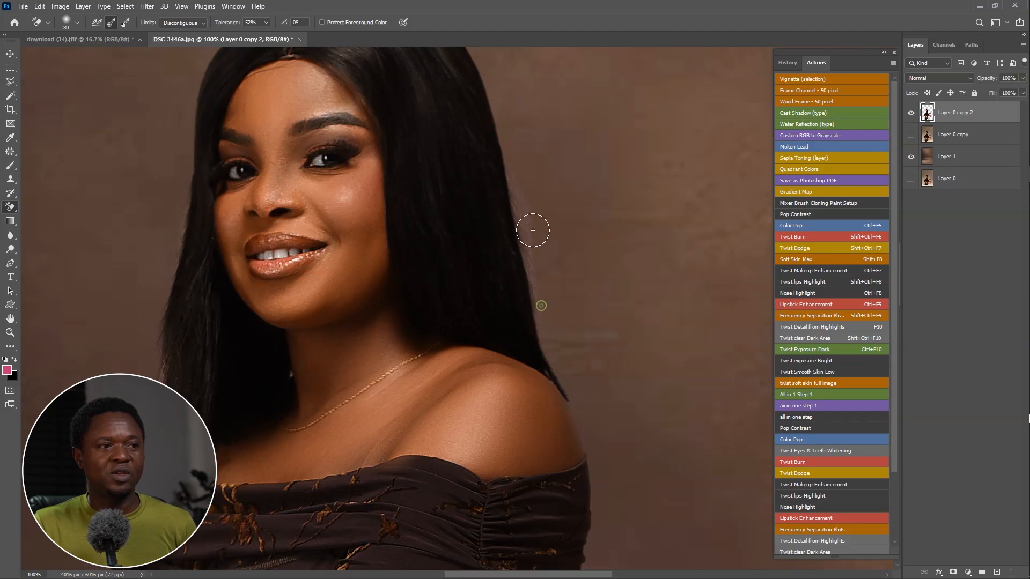
{"action": "mouse_move", "coordinate": [527, 217]}
{"action": "left_mouse_down"}
{"action": "mouse_move", "coordinate": [543, 294]}
{"action": "mouse_move", "coordinate": [535, 281]}
{"action": "left_mouse_up"}
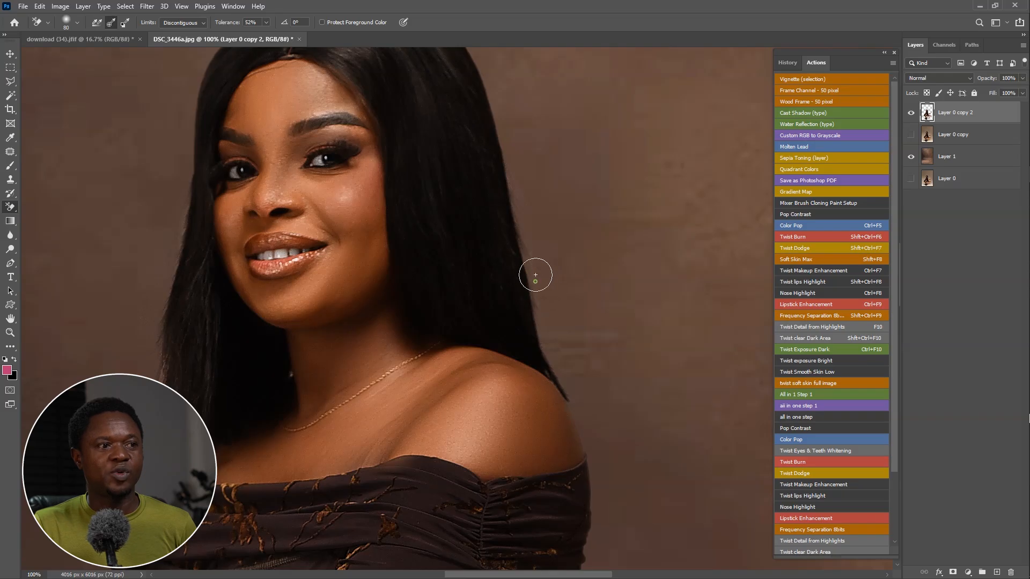
Make Layer 0 copy visible beneath the cutout and set its blend mode to Multiply
{"action": "key", "text": "ctrl+minus"}
{"action": "key", "text": "ctrl+minus"}
{"action": "key", "text": "ctrl+minus"}
{"action": "key", "text": "ctrl+minus"}
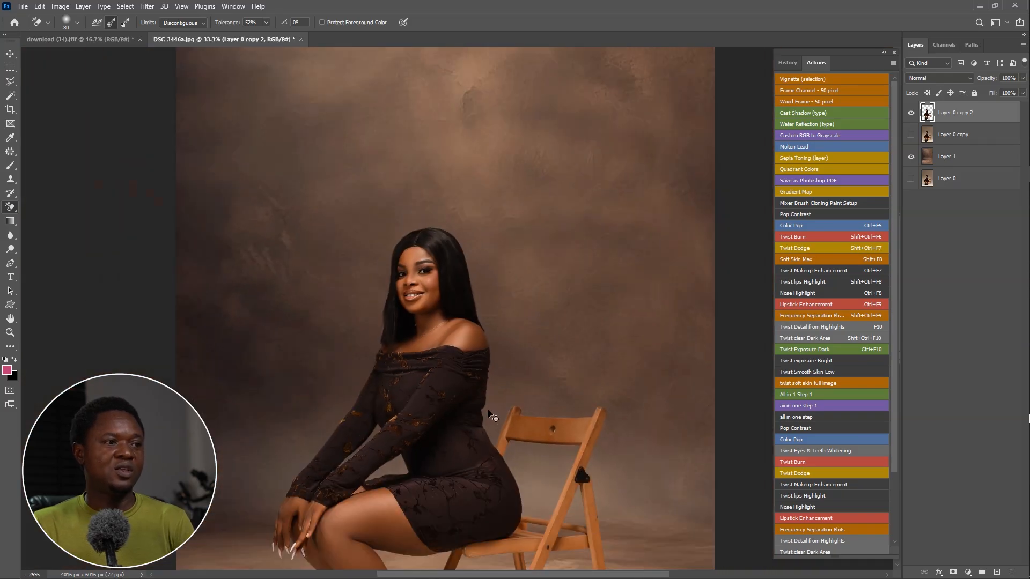
{"action": "key", "text": "ctrl+minus"}
{"action": "key", "text": "ctrl+minus"}
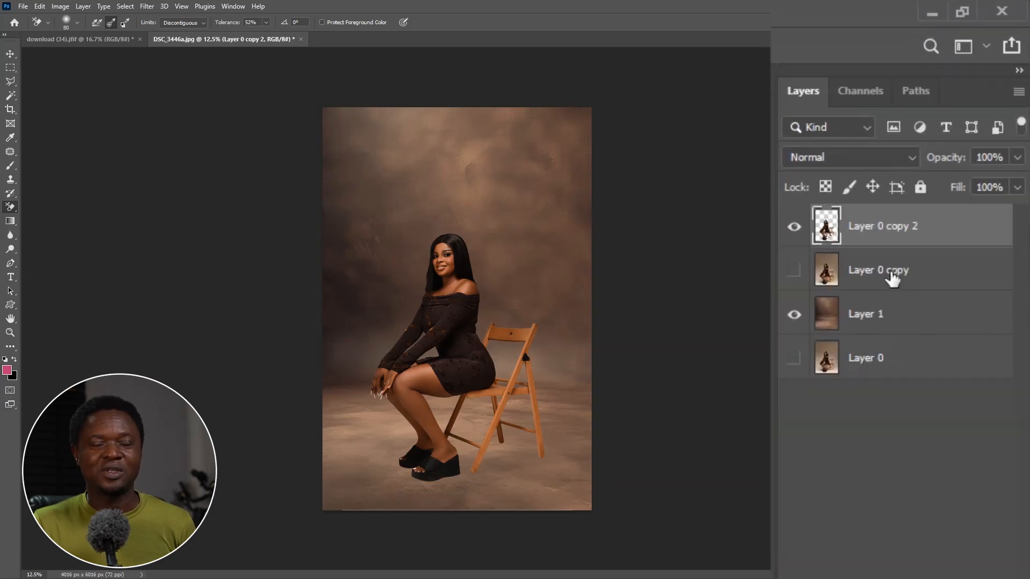
{"action": "left_click", "coordinate": [892, 276]}
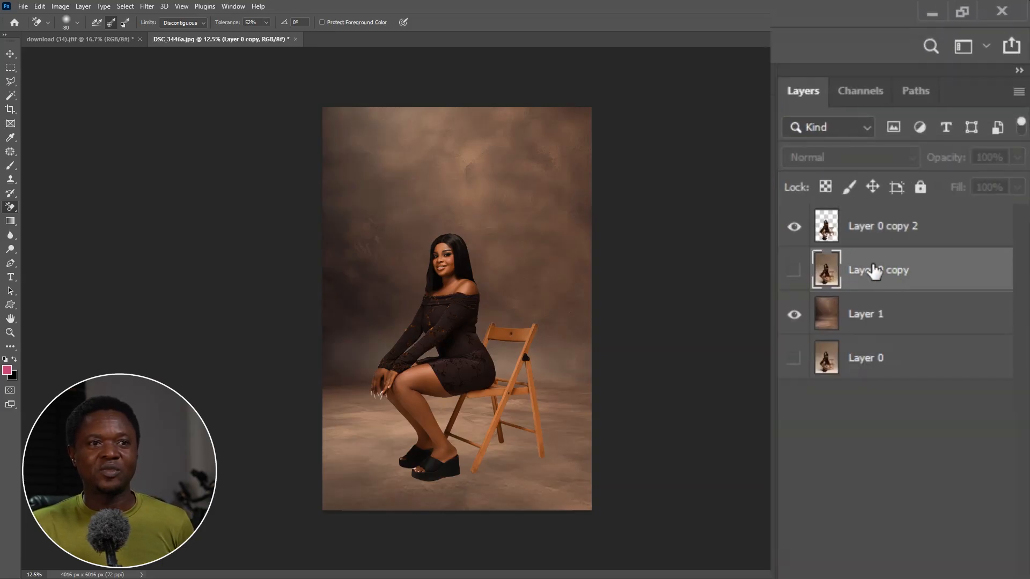
{"action": "left_click", "coordinate": [796, 271]}
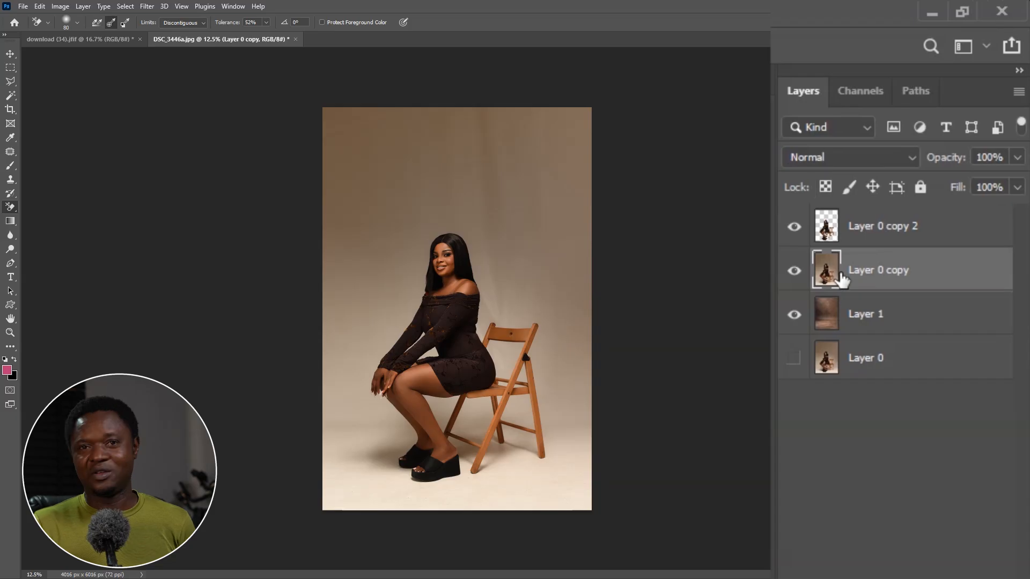
{"action": "left_click", "coordinate": [847, 159]}
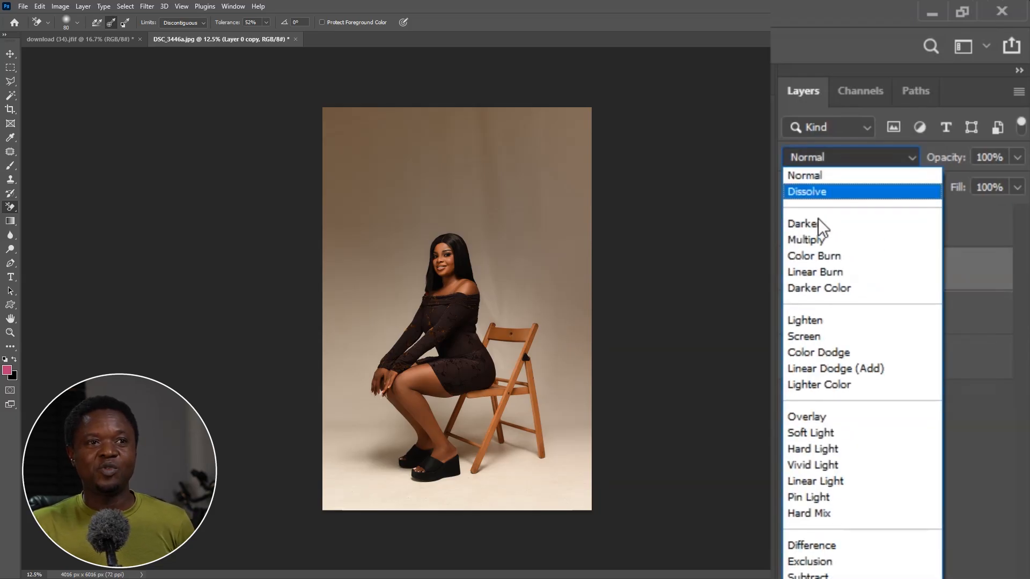
{"action": "left_click", "coordinate": [811, 240]}
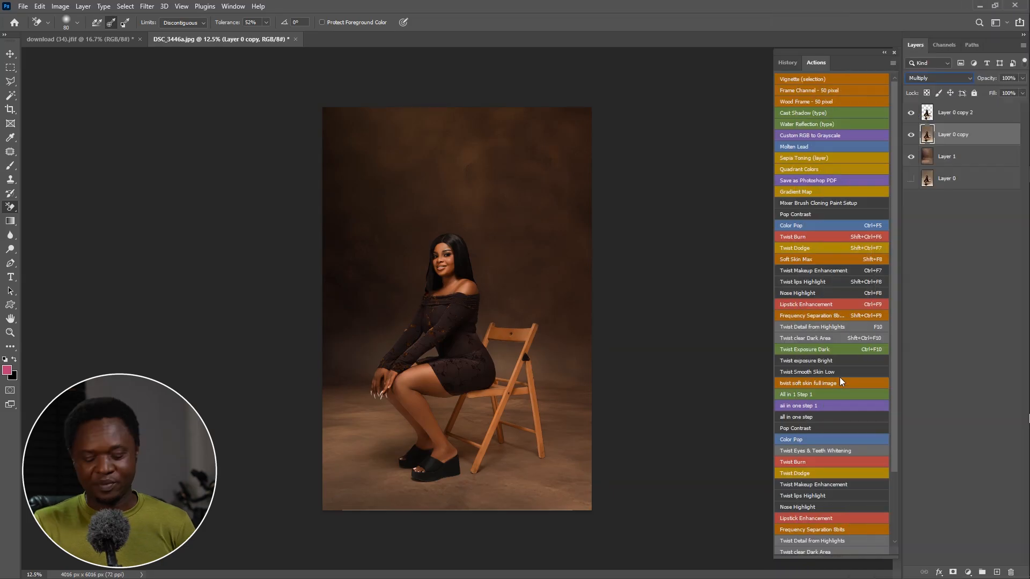
Examine the blended shadows and dark outlines around the woman's legs, shoes and the chair legs on the floor
{"action": "key", "text": "ctrl+plus"}
{"action": "key", "text": "ctrl+plus"}
{"action": "left_click_drag", "start_coordinate": [563, 479], "coordinate": [549, 257]}
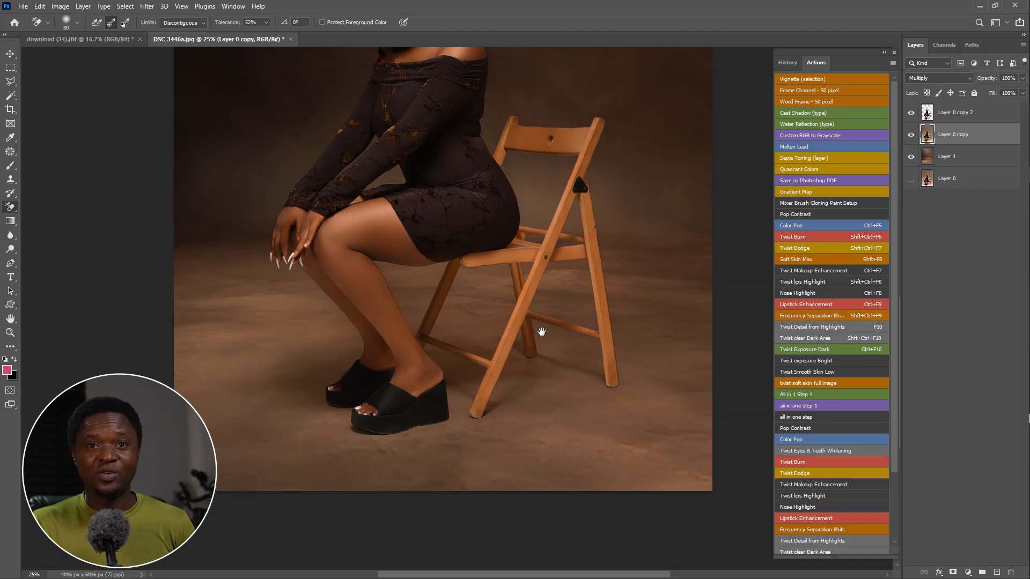
{"action": "key", "text": "ctrl+minus"}
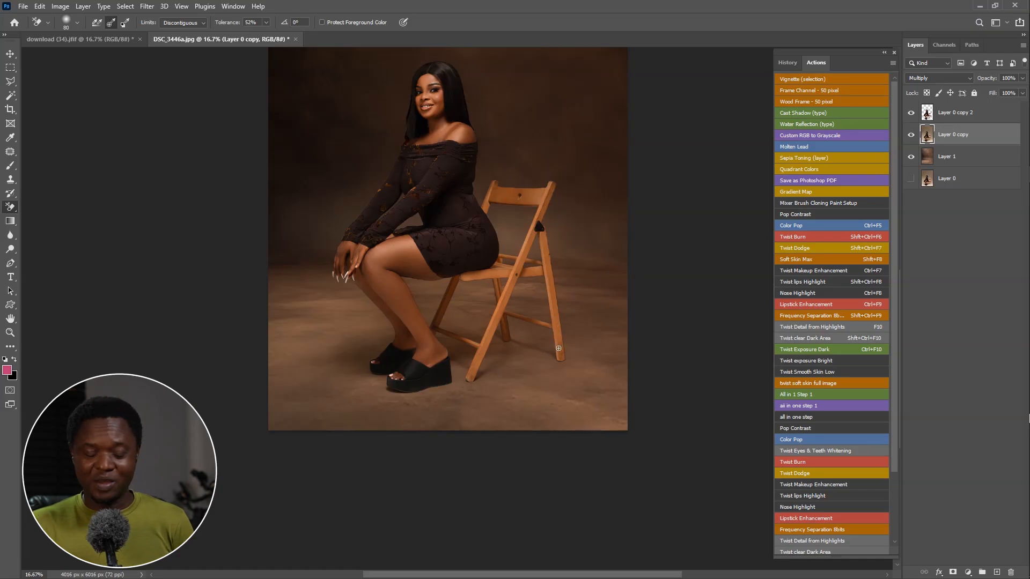
{"action": "key", "text": "ctrl+plus"}
{"action": "key", "text": "ctrl+plus"}
{"action": "key", "text": "ctrl+plus"}
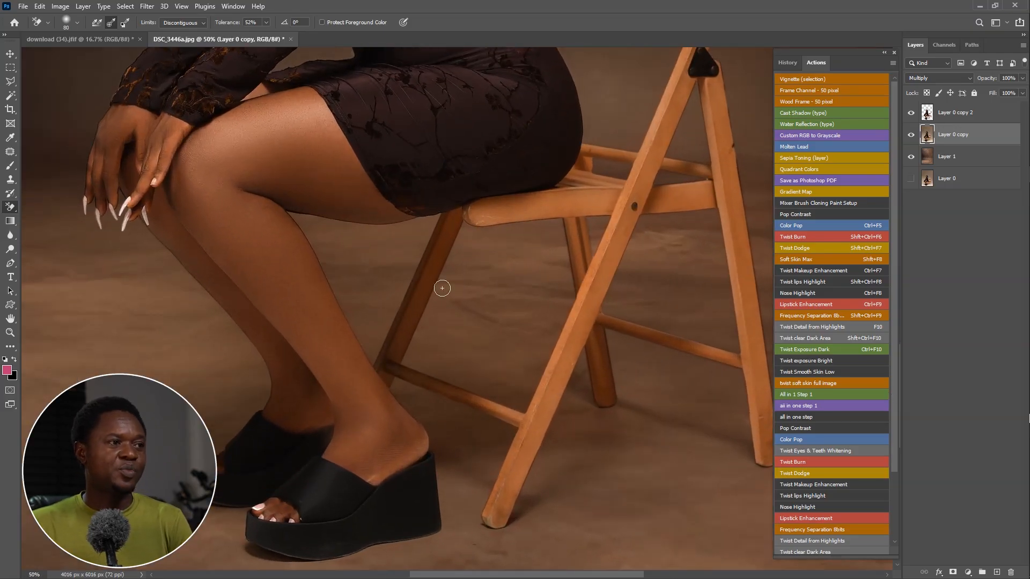
{"action": "left_click_drag", "start_coordinate": [403, 273], "coordinate": [455, 287]}
{"action": "scroll", "coordinate": [455, 286], "scroll_direction": "left", "scroll_amount": 3}
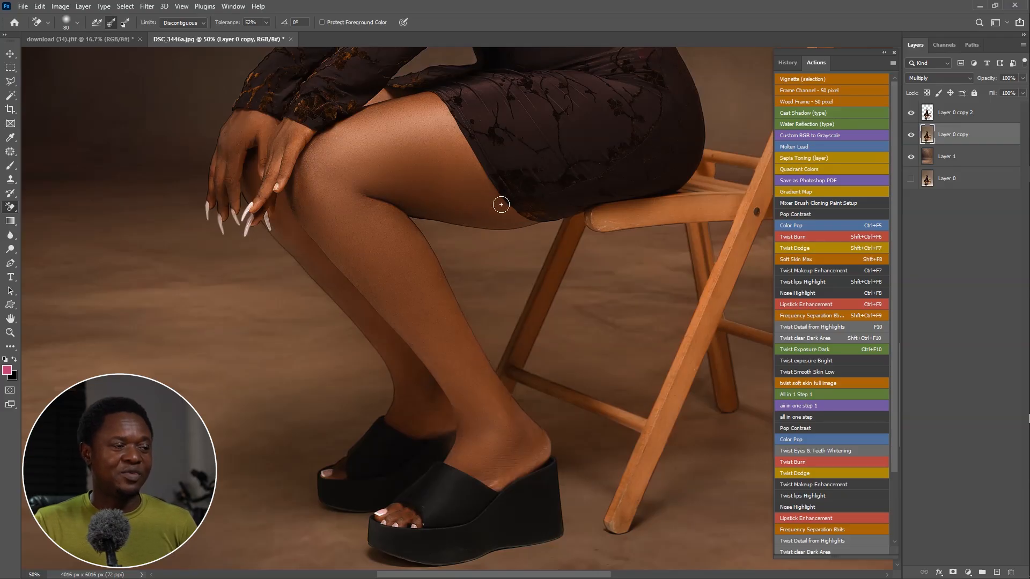
{"action": "left_click_drag", "start_coordinate": [543, 186], "coordinate": [531, 382]}
{"action": "left_click_drag", "start_coordinate": [539, 267], "coordinate": [541, 416]}
{"action": "scroll", "coordinate": [485, 316], "scroll_direction": "down", "scroll_amount": 15}
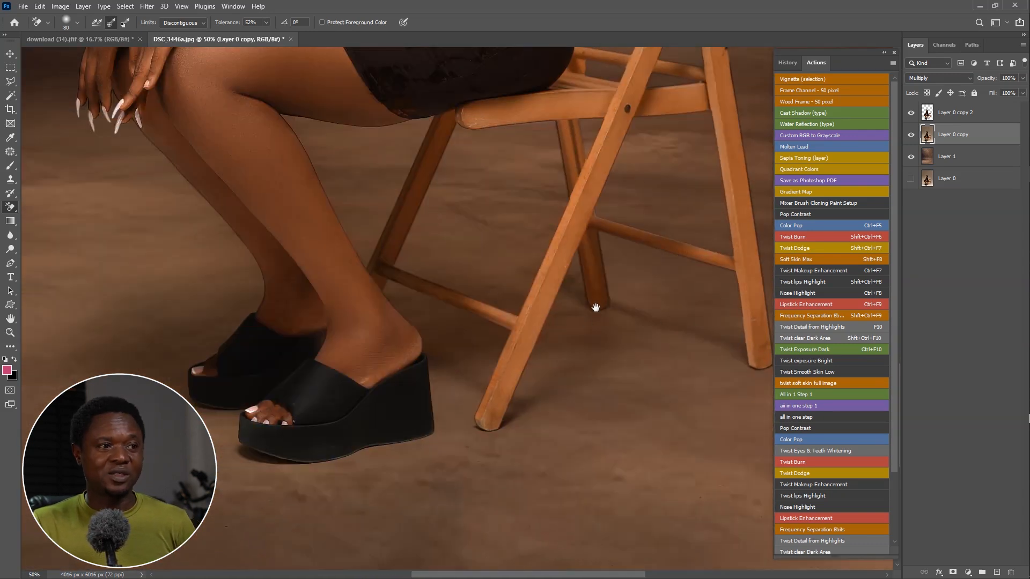
{"action": "left_click_drag", "start_coordinate": [587, 234], "coordinate": [583, 376]}
Choose the Clone Stamp tool and rename the Layer 0 copy layer to "shadow"
{"action": "left_click", "coordinate": [11, 179]}
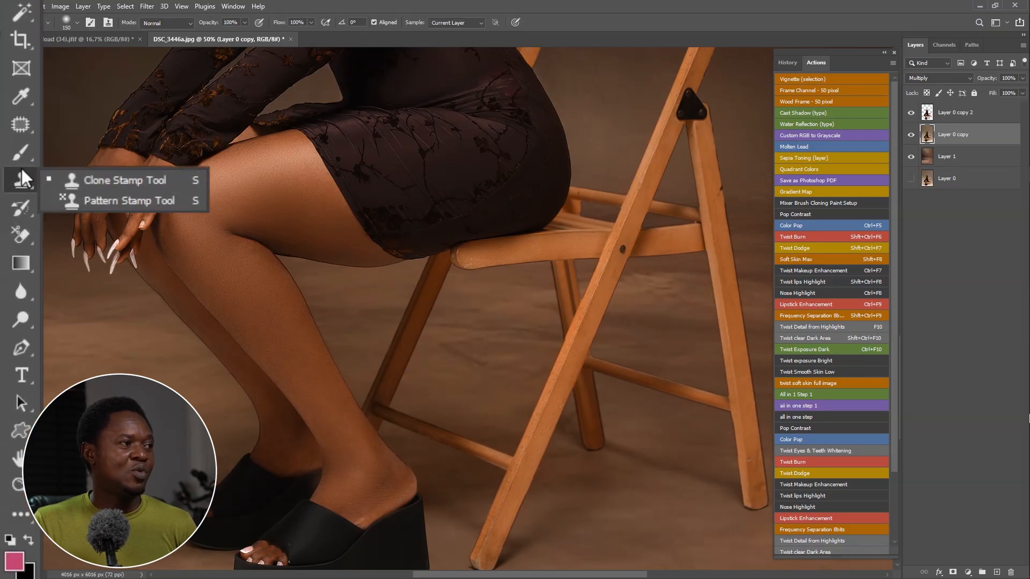
{"action": "left_click_drag", "start_coordinate": [505, 286], "coordinate": [504, 457]}
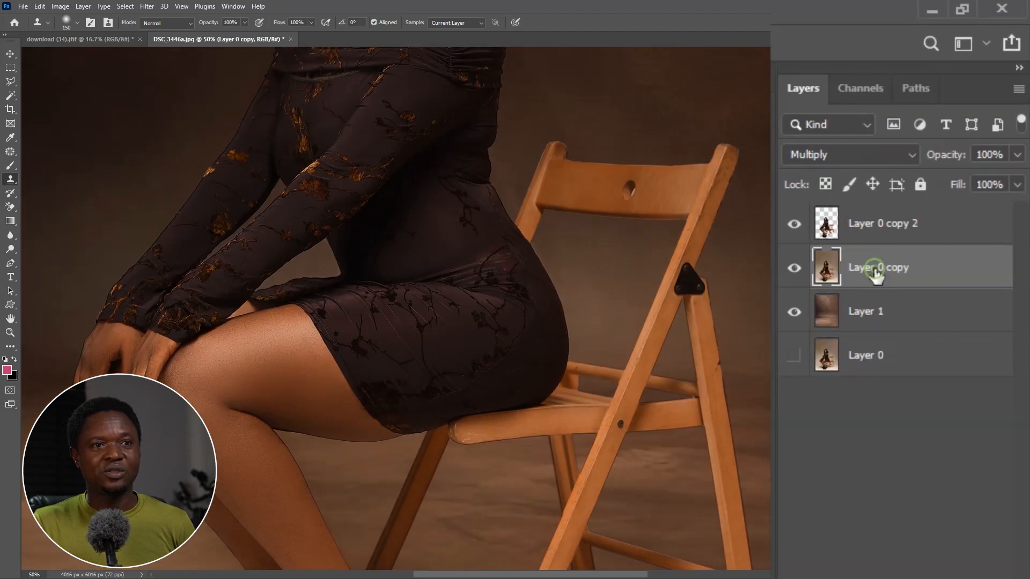
{"action": "double_click", "coordinate": [878, 268]}
{"action": "type", "text": "shadow"}
{"action": "key", "text": "Return"}
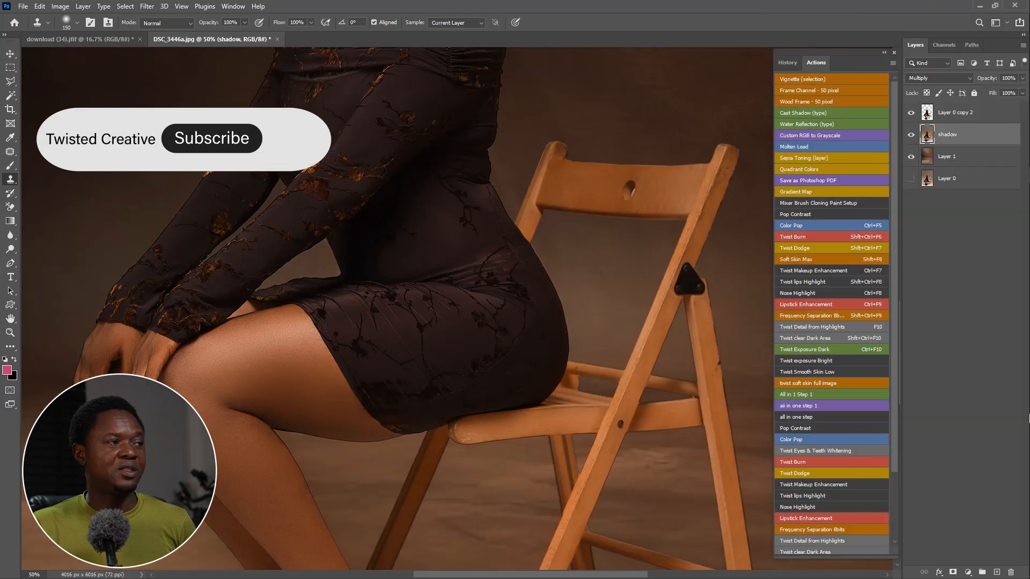
With Layer 0 copy 2 temporarily hidden, clone plain backdrop over the edge of the woman's shoulder and back on the shadow layer
{"action": "scroll", "coordinate": [501, 368], "scroll_direction": "up", "scroll_amount": 8}
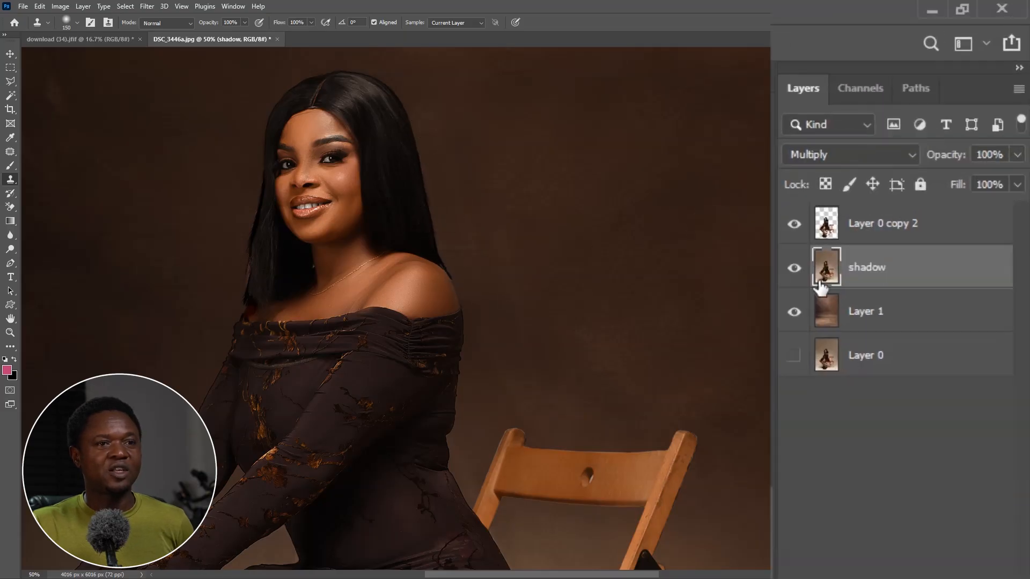
{"action": "left_click", "coordinate": [786, 229]}
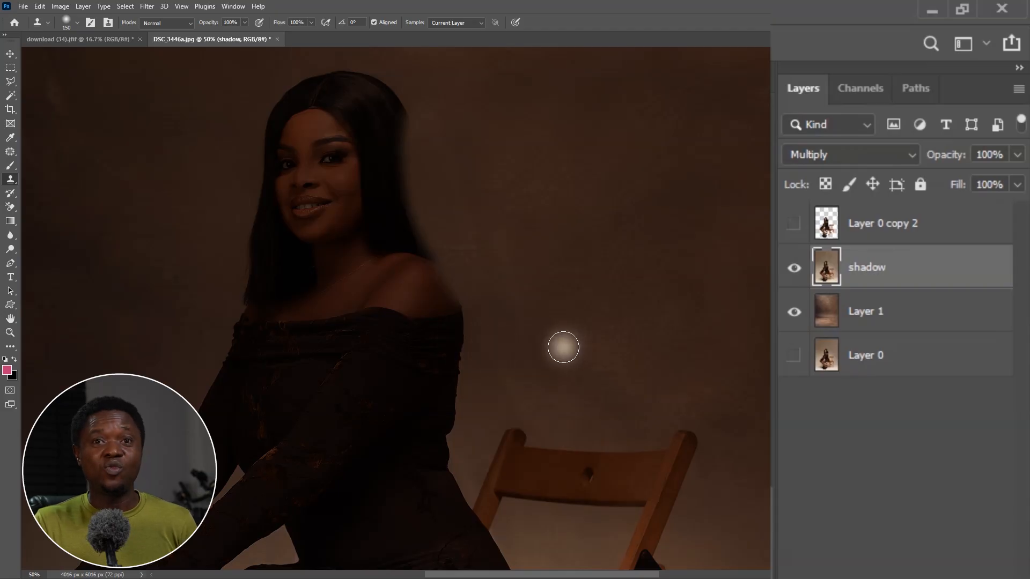
{"action": "left_click_drag", "start_coordinate": [381, 303], "coordinate": [374, 174]}
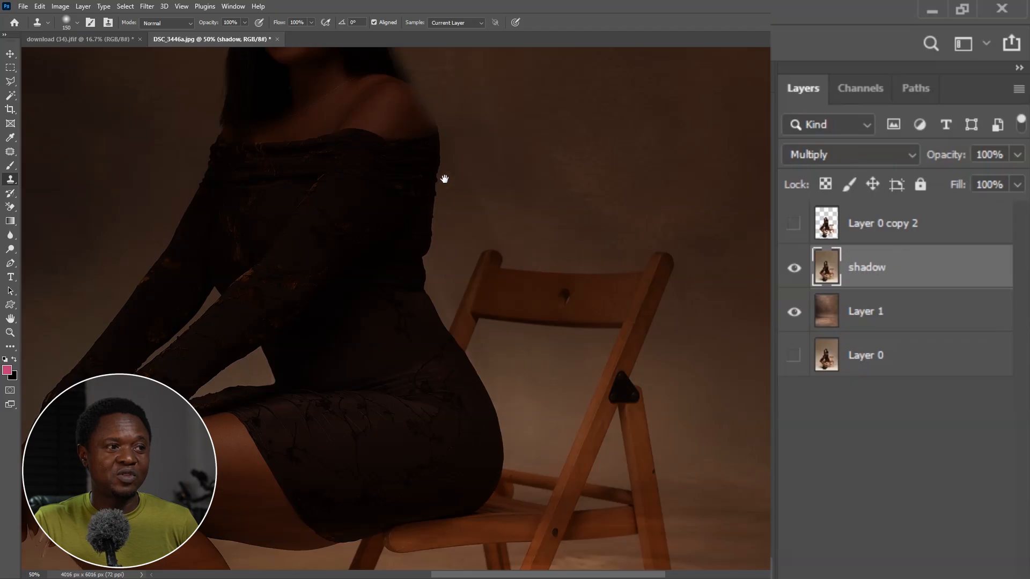
{"action": "left_click_drag", "start_coordinate": [432, 293], "coordinate": [440, 382]}
{"action": "left_click_drag", "start_coordinate": [441, 232], "coordinate": [440, 273]}
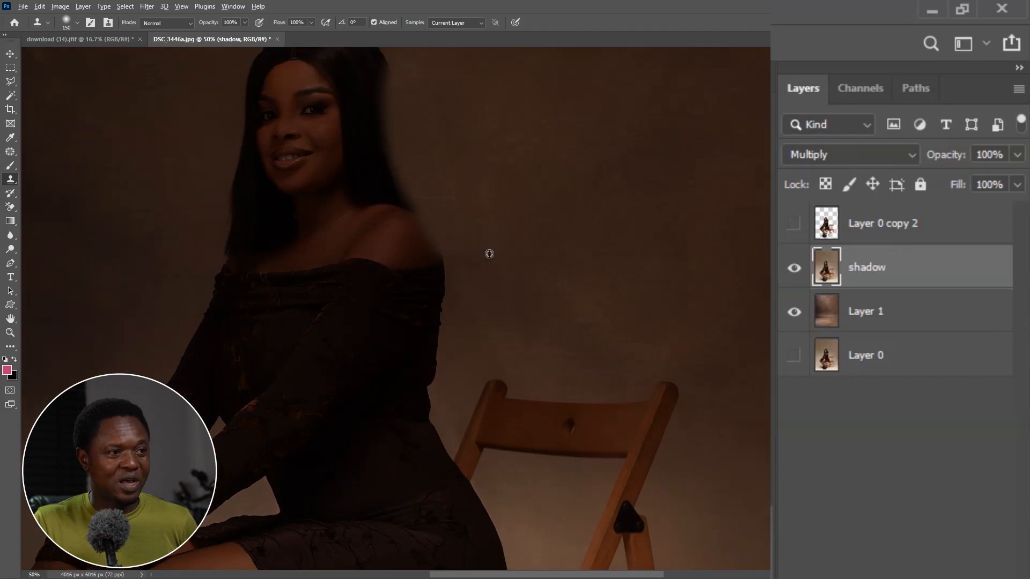
{"action": "mouse_move", "coordinate": [471, 259]}
{"action": "left_mouse_down"}
{"action": "mouse_move", "coordinate": [456, 252]}
{"action": "mouse_move", "coordinate": [449, 324]}
{"action": "mouse_move", "coordinate": [458, 246]}
{"action": "mouse_move", "coordinate": [473, 266]}
{"action": "left_mouse_up"}
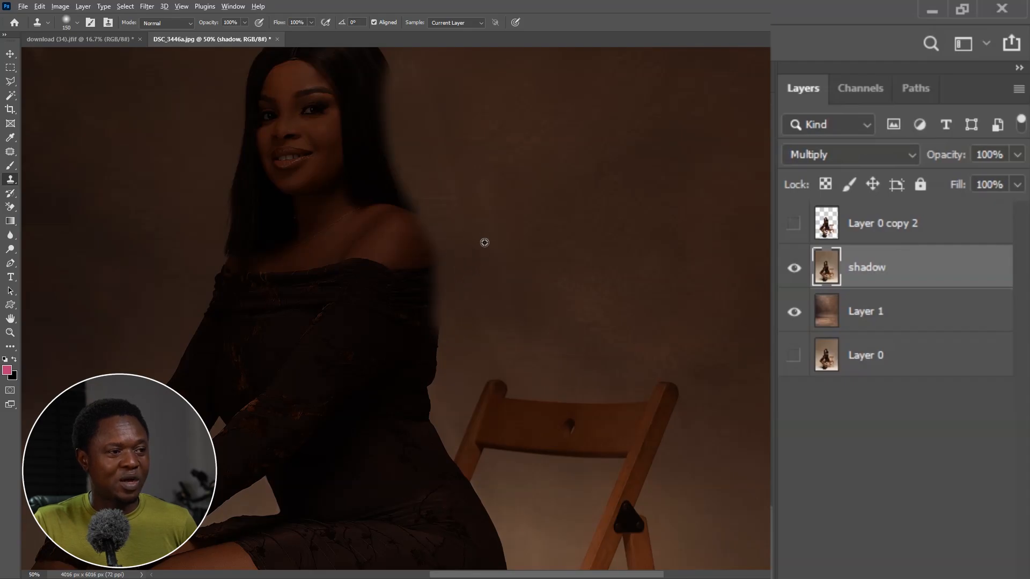
{"action": "left_click_drag", "start_coordinate": [443, 339], "coordinate": [478, 336]}
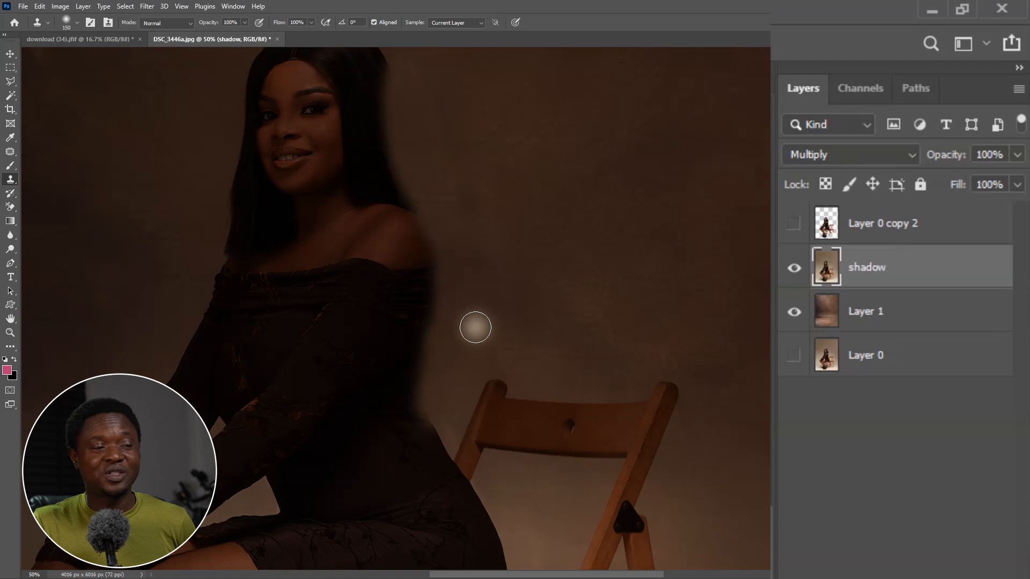
{"action": "left_click_drag", "start_coordinate": [443, 409], "coordinate": [447, 436]}
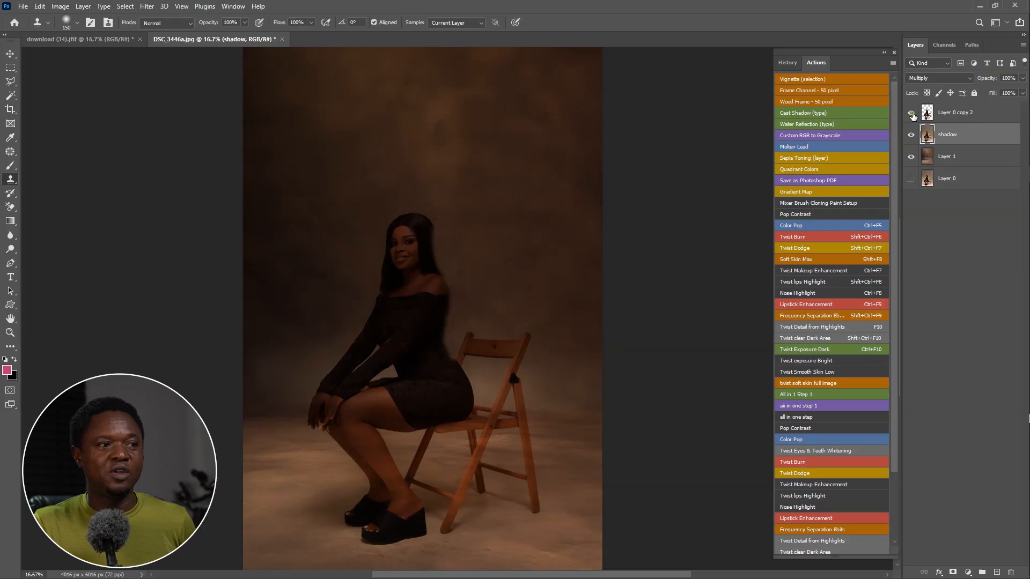
{"action": "left_click", "coordinate": [911, 113]}
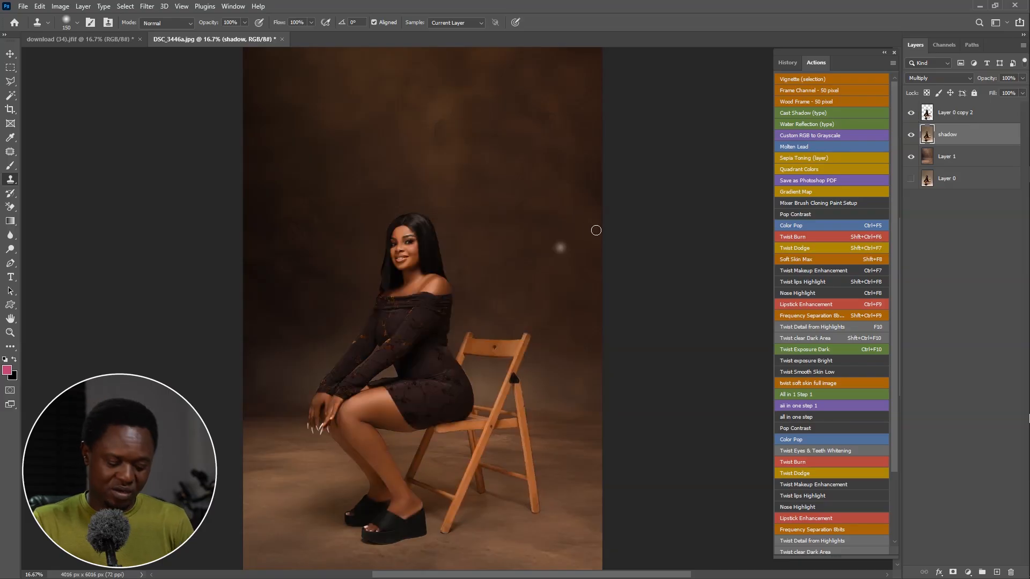
Clone nearby backdrop over the dark outline around the top and left side of the hair on the shadow layer
{"action": "key", "text": "ctrl+plus"}
{"action": "key", "text": "ctrl+plus"}
{"action": "key", "text": "ctrl+plus"}
{"action": "left_click_drag", "start_coordinate": [441, 190], "coordinate": [477, 405]}
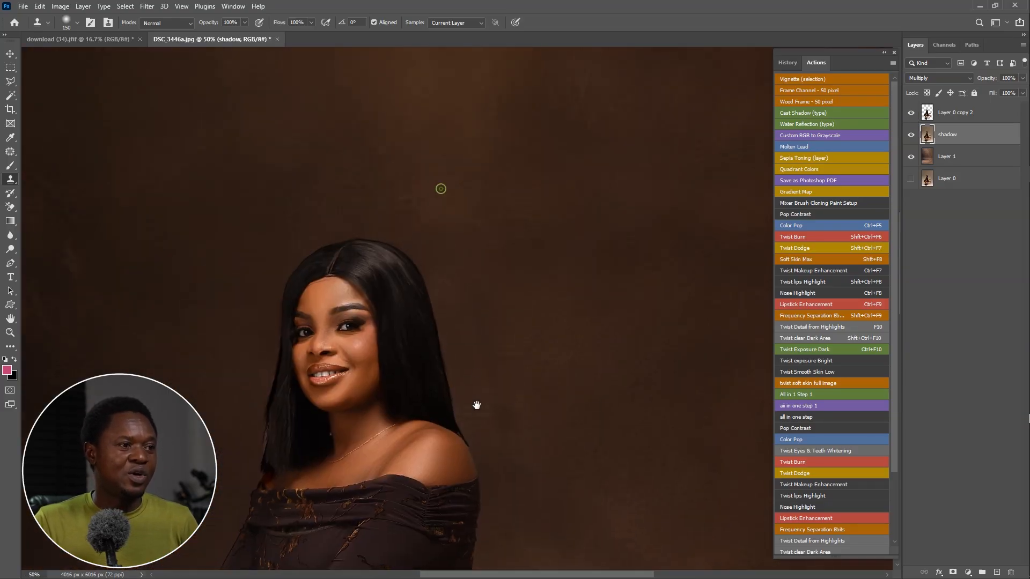
{"action": "left_click", "coordinate": [439, 228], "text": "alt"}
{"action": "mouse_move", "coordinate": [420, 278]}
{"action": "left_mouse_down"}
{"action": "mouse_move", "coordinate": [346, 235]}
{"action": "mouse_move", "coordinate": [302, 251]}
{"action": "mouse_move", "coordinate": [258, 319]}
{"action": "left_mouse_up"}
{"action": "mouse_move", "coordinate": [283, 369]}
{"action": "left_mouse_down"}
{"action": "mouse_move", "coordinate": [593, 206]}
{"action": "mouse_move", "coordinate": [486, 260]}
{"action": "left_mouse_up"}
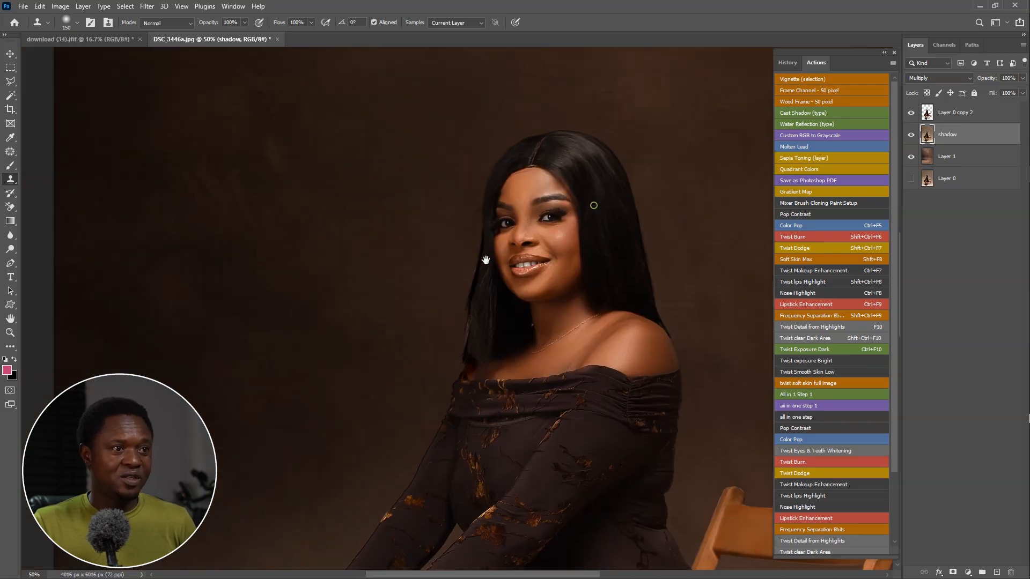
{"action": "left_click", "coordinate": [402, 185], "text": "alt"}
{"action": "left_click_drag", "start_coordinate": [485, 156], "coordinate": [460, 331]}
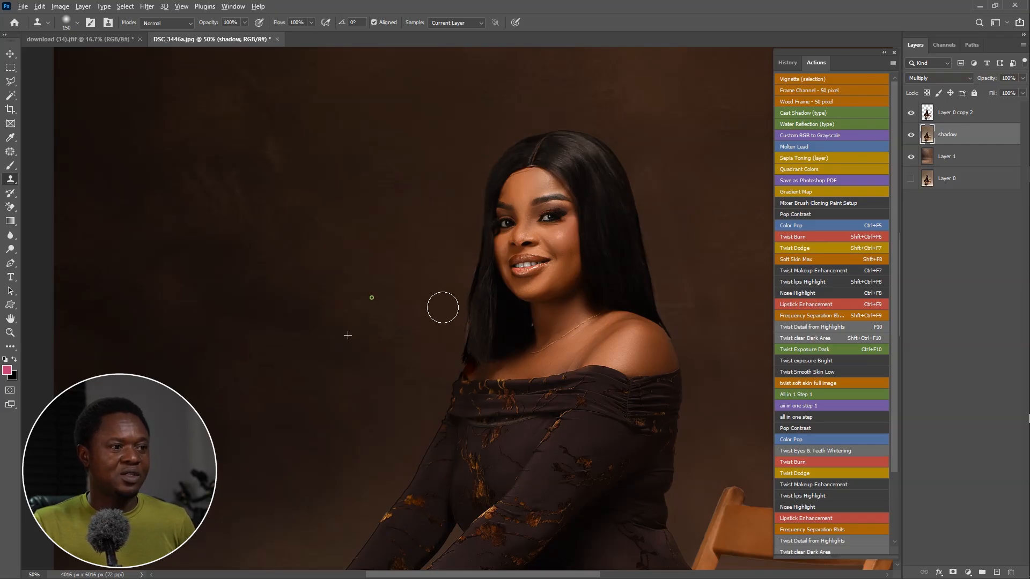
Clone backdrop along the outer sleeve edge down to the hands and inside the gap between the arm and lap
{"action": "left_click_drag", "start_coordinate": [420, 427], "coordinate": [469, 204]}
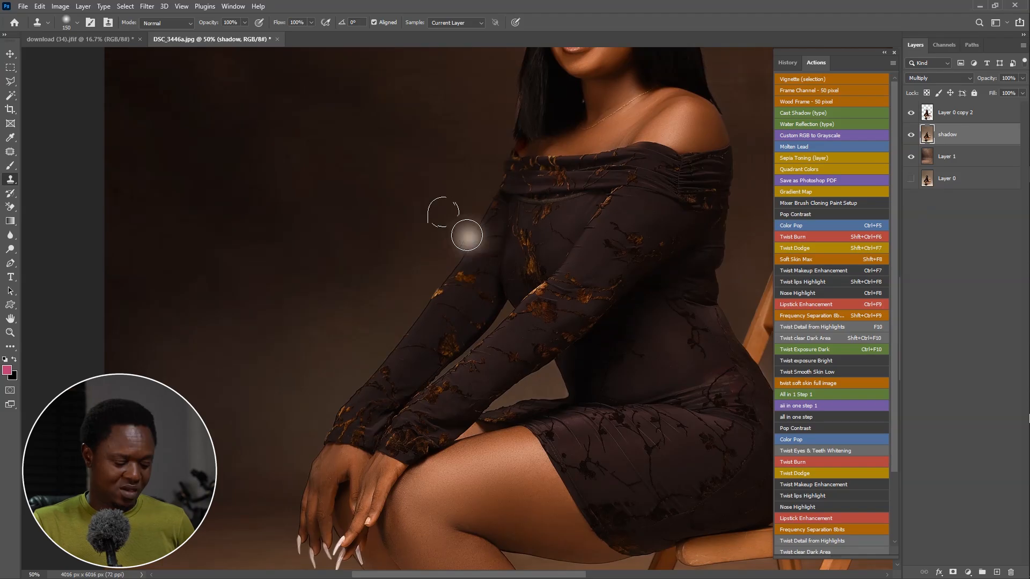
{"action": "mouse_move", "coordinate": [494, 193]}
{"action": "left_mouse_down"}
{"action": "mouse_move", "coordinate": [450, 272]}
{"action": "mouse_move", "coordinate": [312, 457]}
{"action": "left_mouse_up"}
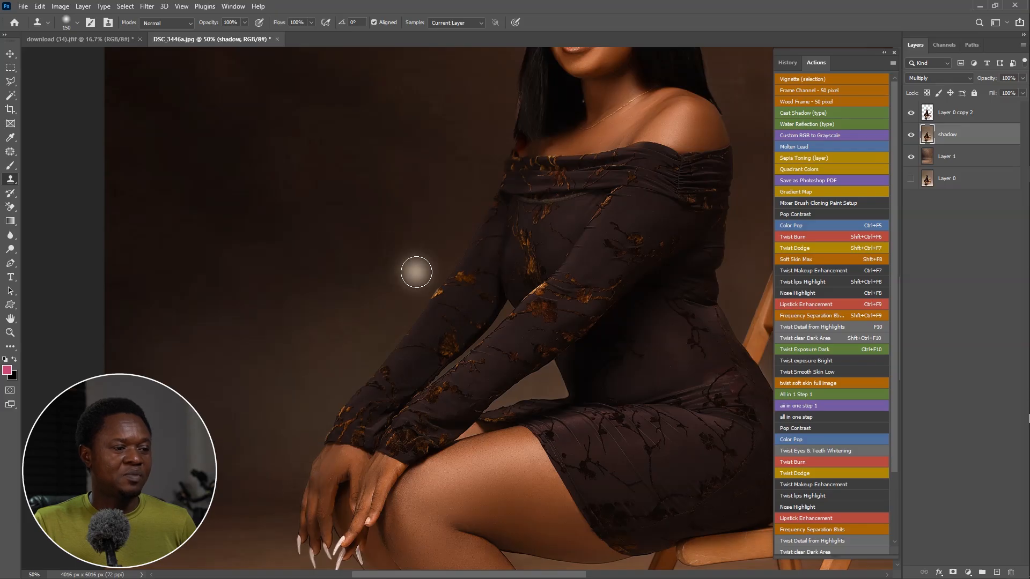
{"action": "left_click", "coordinate": [363, 203], "text": "alt"}
{"action": "left_click_drag", "start_coordinate": [505, 306], "coordinate": [409, 403]}
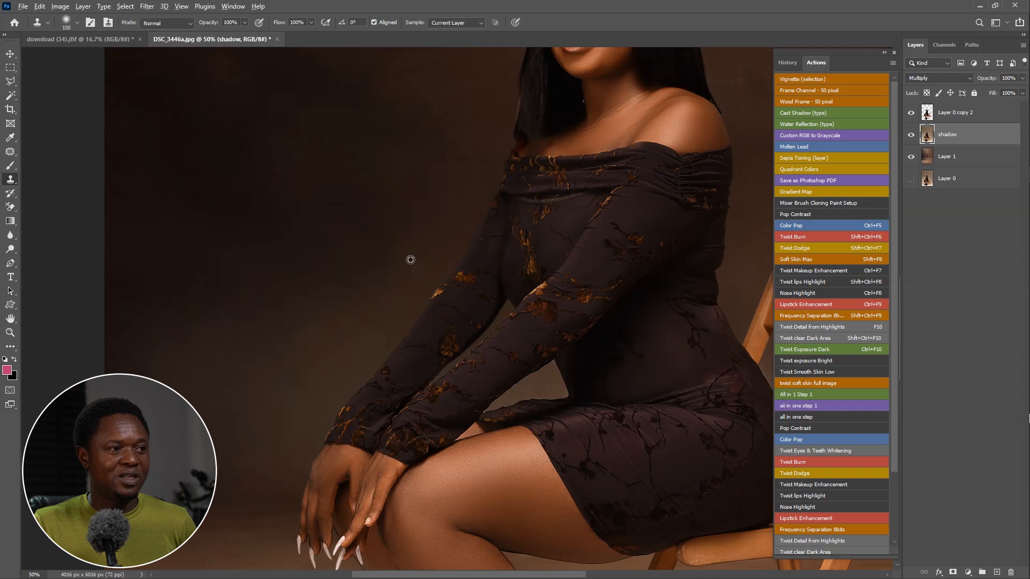
{"action": "left_click_drag", "start_coordinate": [551, 361], "coordinate": [475, 417]}
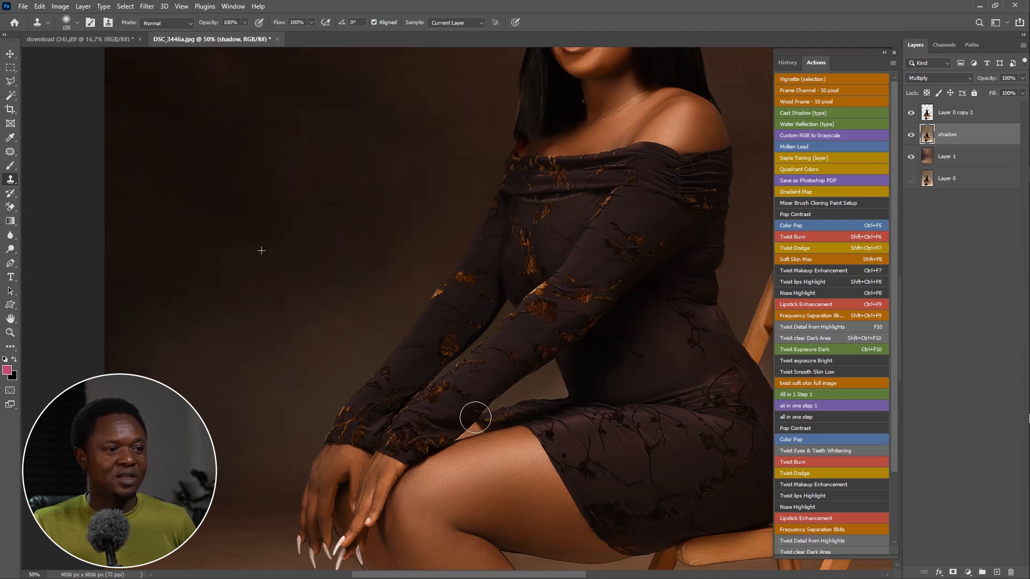
Clone floor texture over the dark outline running from the fingertips down the front of the rear shin
{"action": "mouse_move", "coordinate": [547, 365]}
{"action": "left_mouse_down"}
{"action": "mouse_move", "coordinate": [561, 397]}
{"action": "mouse_move", "coordinate": [550, 401]}
{"action": "mouse_move", "coordinate": [501, 399]}
{"action": "mouse_move", "coordinate": [480, 380]}
{"action": "mouse_move", "coordinate": [511, 282]}
{"action": "left_mouse_up"}
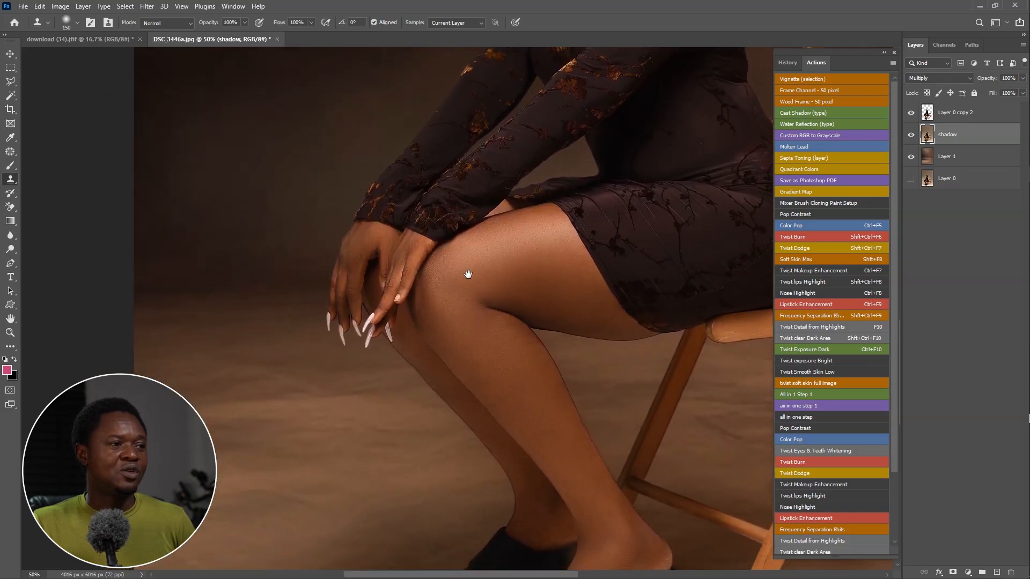
{"action": "key", "text": "ctrl+plus"}
{"action": "left_click_drag", "start_coordinate": [412, 395], "coordinate": [437, 304]}
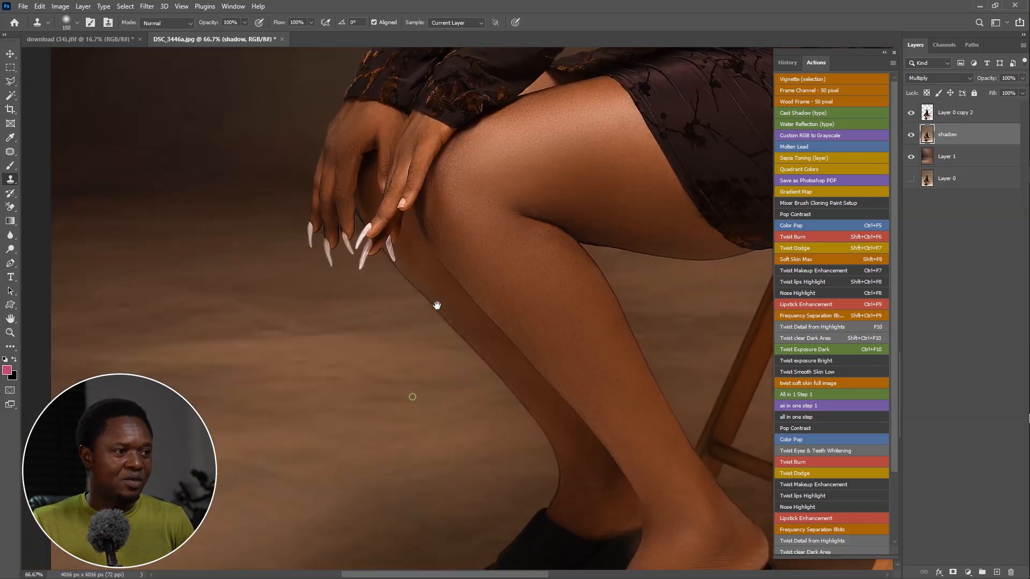
{"action": "left_click", "coordinate": [243, 245], "text": "alt"}
{"action": "mouse_move", "coordinate": [306, 220]}
{"action": "left_mouse_down"}
{"action": "mouse_move", "coordinate": [333, 244]}
{"action": "mouse_move", "coordinate": [329, 257]}
{"action": "mouse_move", "coordinate": [356, 232]}
{"action": "mouse_move", "coordinate": [348, 209]}
{"action": "mouse_move", "coordinate": [358, 262]}
{"action": "mouse_move", "coordinate": [377, 260]}
{"action": "mouse_move", "coordinate": [456, 340]}
{"action": "mouse_move", "coordinate": [528, 424]}
{"action": "mouse_move", "coordinate": [545, 481]}
{"action": "left_mouse_up"}
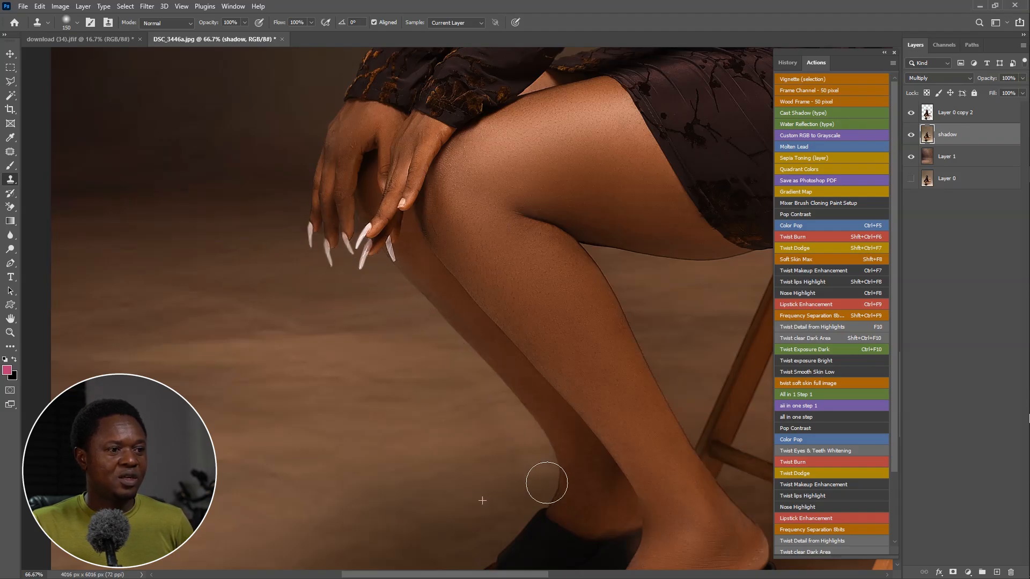
Clone nearby floor over the dark outline around the rear ankle and the toe of the rear shoe on the shadow layer
{"action": "left_click_drag", "start_coordinate": [481, 457], "coordinate": [433, 243]}
{"action": "key", "text": "bracketleft"}
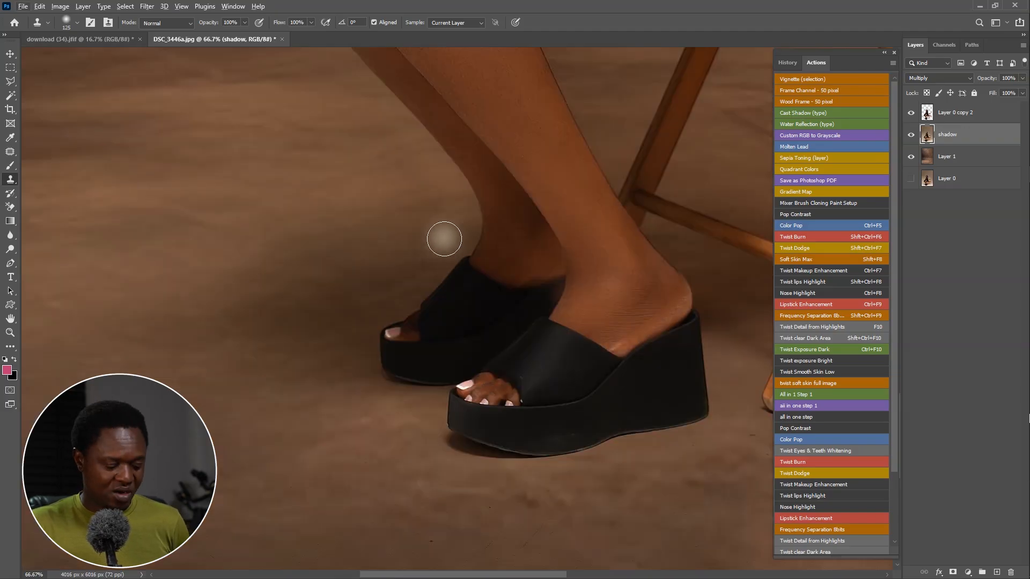
{"action": "left_click_drag", "start_coordinate": [466, 252], "coordinate": [471, 252]}
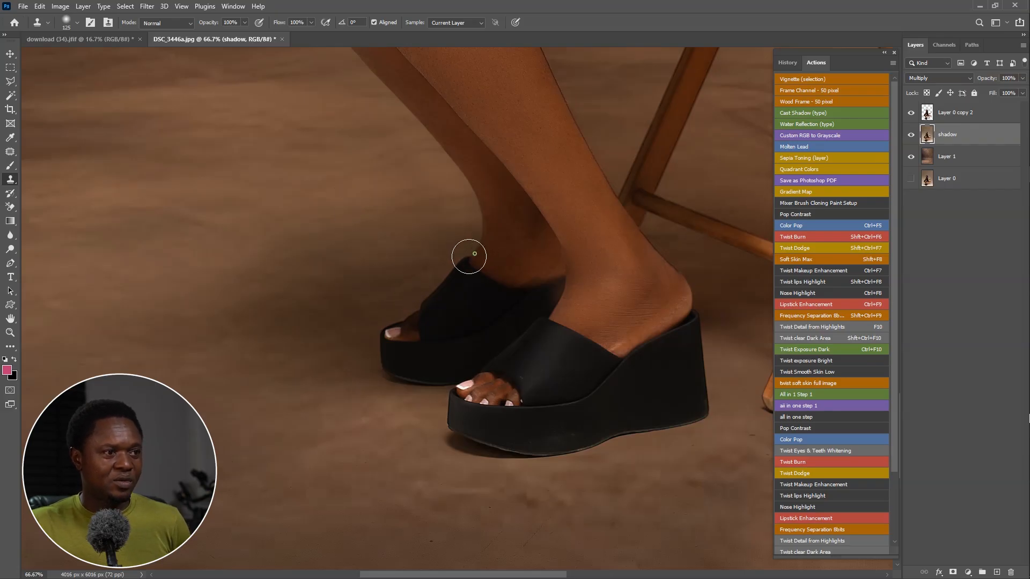
{"action": "left_click", "coordinate": [367, 301], "text": "alt"}
{"action": "left_click", "coordinate": [389, 328]}
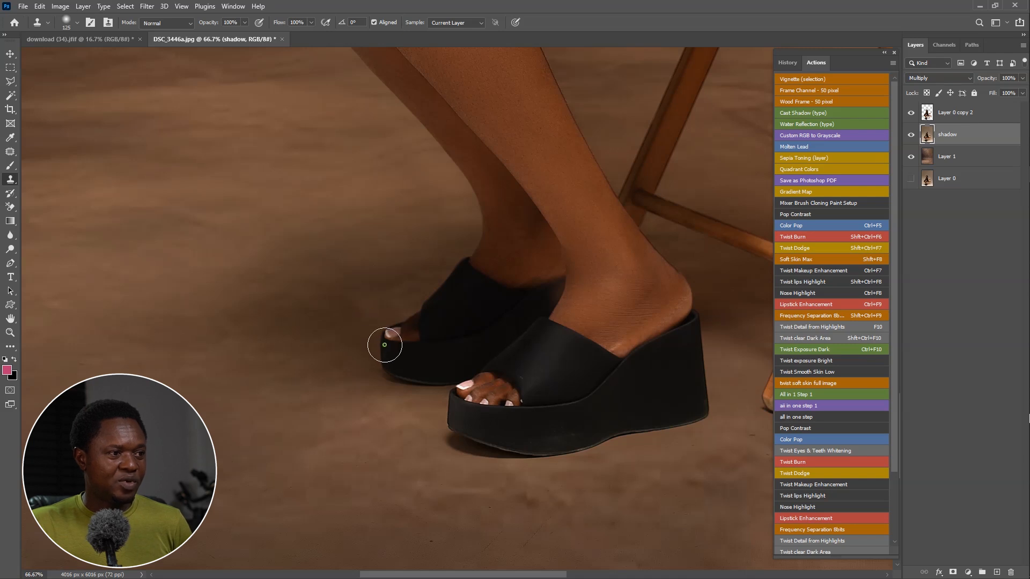
With a smaller Clone Stamp brush, cover the dark outline behind the front ankle and heel using nearby floor texture
{"action": "left_click_drag", "start_coordinate": [605, 337], "coordinate": [395, 384]}
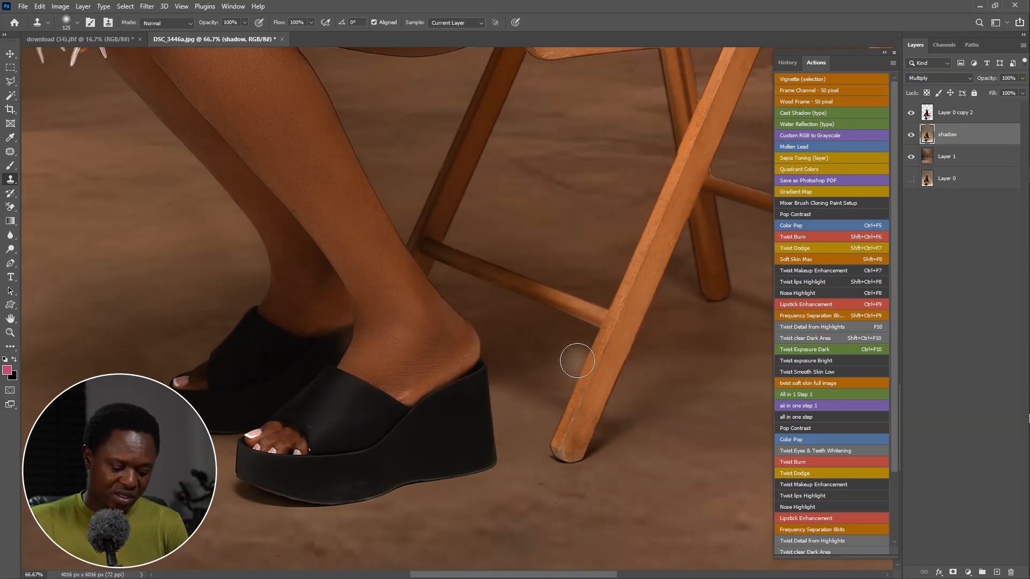
{"action": "key", "text": "ctrl+plus"}
{"action": "key", "text": "ctrl+plus"}
{"action": "key", "text": "ctrl+plus"}
{"action": "left_click_drag", "start_coordinate": [487, 410], "coordinate": [443, 545]}
{"action": "key", "text": "bracketleft"}
{"action": "key", "text": "bracketleft"}
{"action": "key", "text": "bracketleft"}
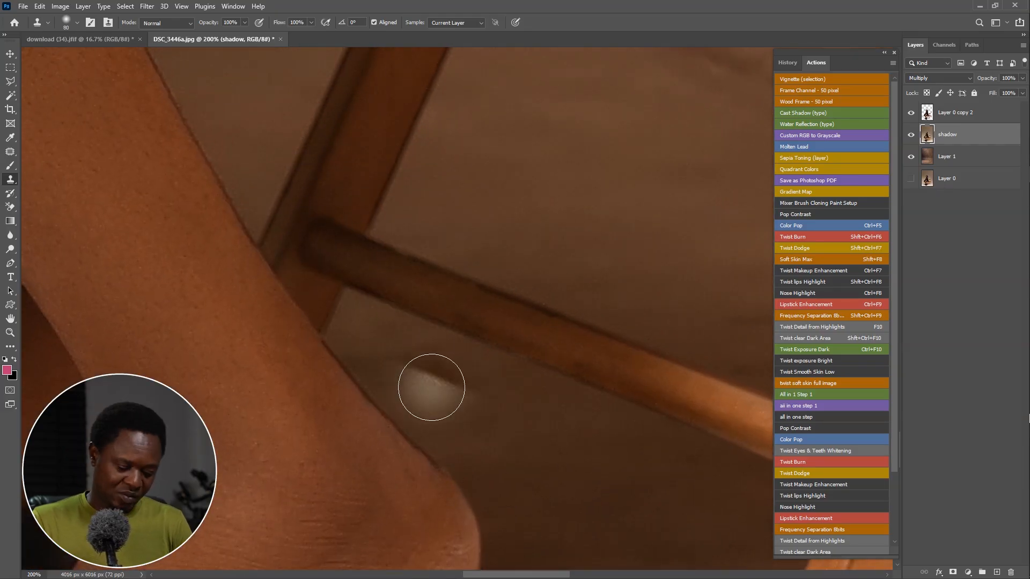
{"action": "key", "text": "bracketleft"}
{"action": "key", "text": "bracketleft"}
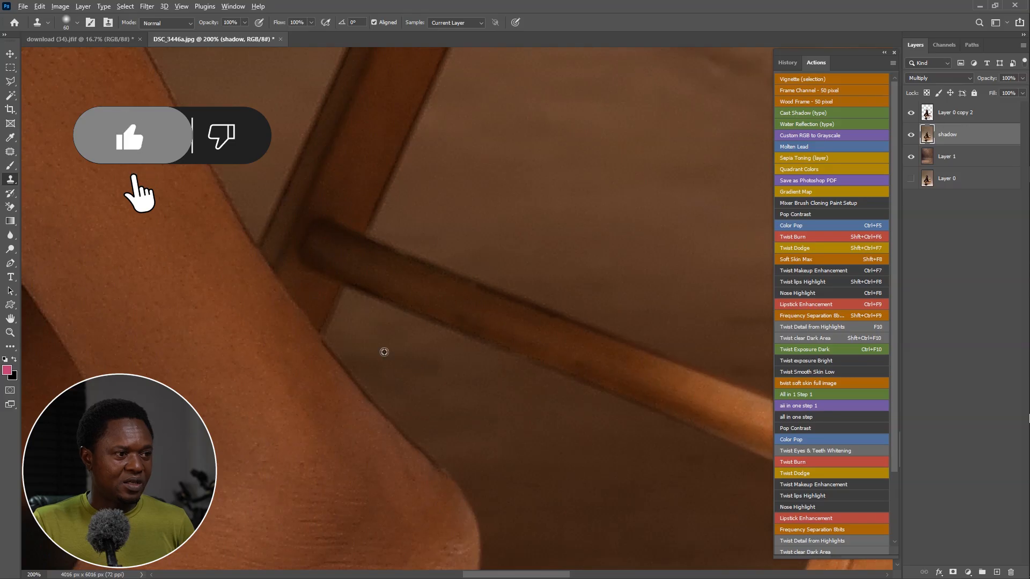
{"action": "left_click", "coordinate": [393, 367], "text": "alt"}
{"action": "left_click", "coordinate": [371, 395]}
{"action": "left_click", "coordinate": [428, 391], "text": "alt"}
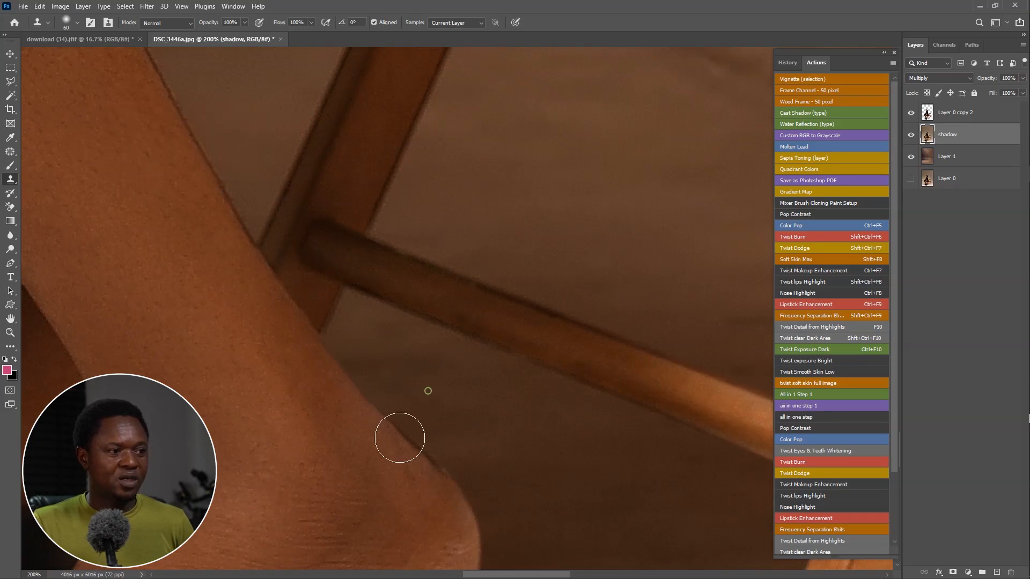
{"action": "left_click", "coordinate": [466, 416], "text": "alt"}
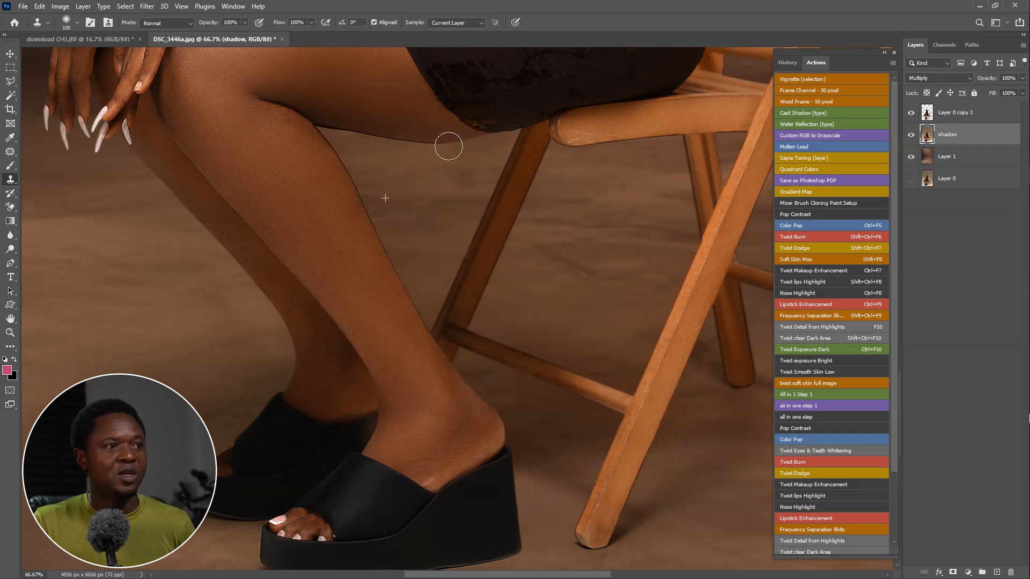
Clone backdrop over the dark outline under the thigh, from the dress hem to the bend behind the knee
{"action": "left_click", "coordinate": [451, 180], "text": "alt"}
{"action": "left_click_drag", "start_coordinate": [456, 146], "coordinate": [350, 133]}
{"action": "left_click", "coordinate": [422, 177], "text": "alt"}
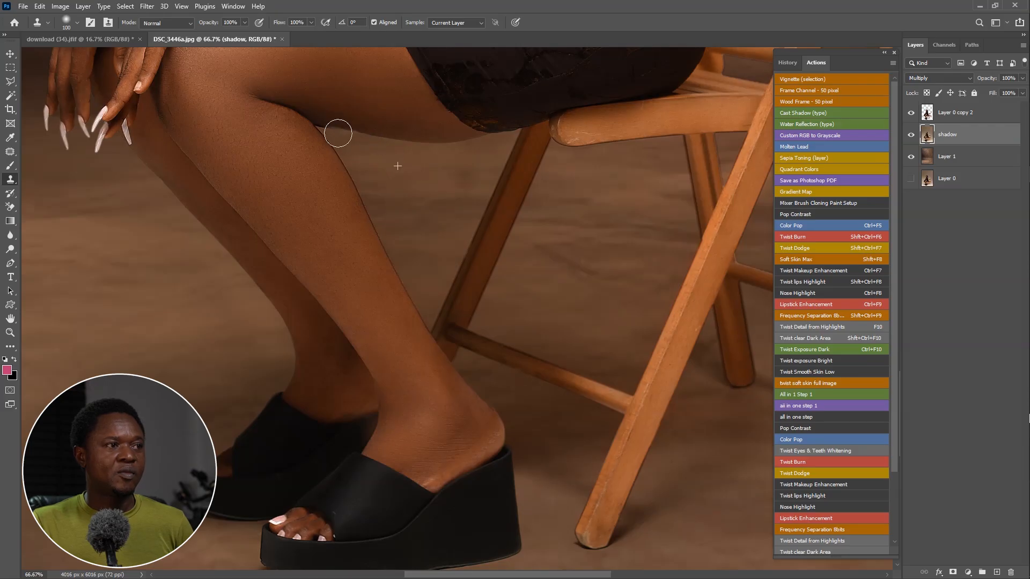
{"action": "left_click_drag", "start_coordinate": [316, 134], "coordinate": [311, 127]}
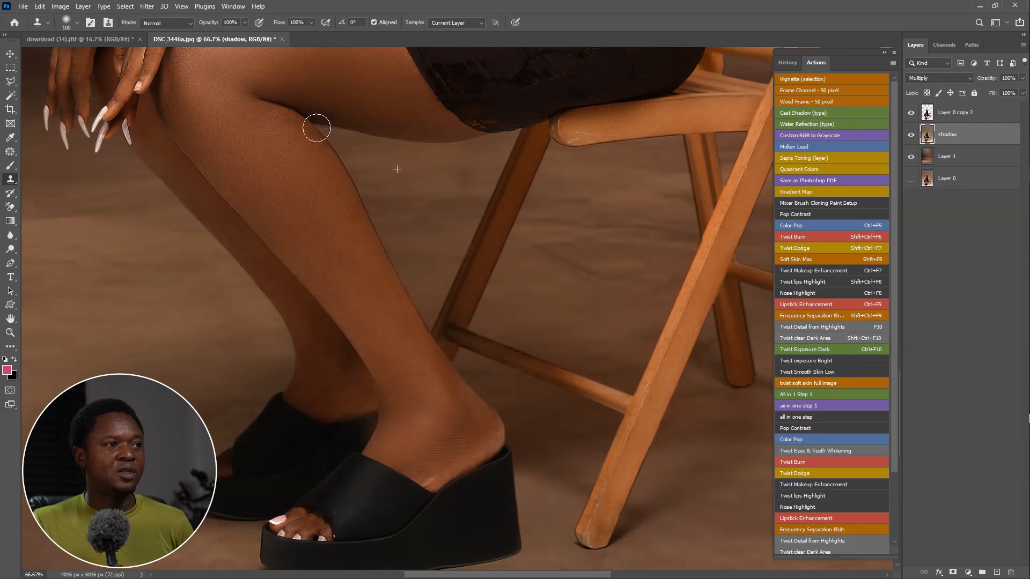
Clone floor texture over the dark outline down the back of the front calf to the chair's front crossbar
{"action": "left_click", "coordinate": [361, 157], "text": "alt"}
{"action": "left_click_drag", "start_coordinate": [352, 178], "coordinate": [366, 206]}
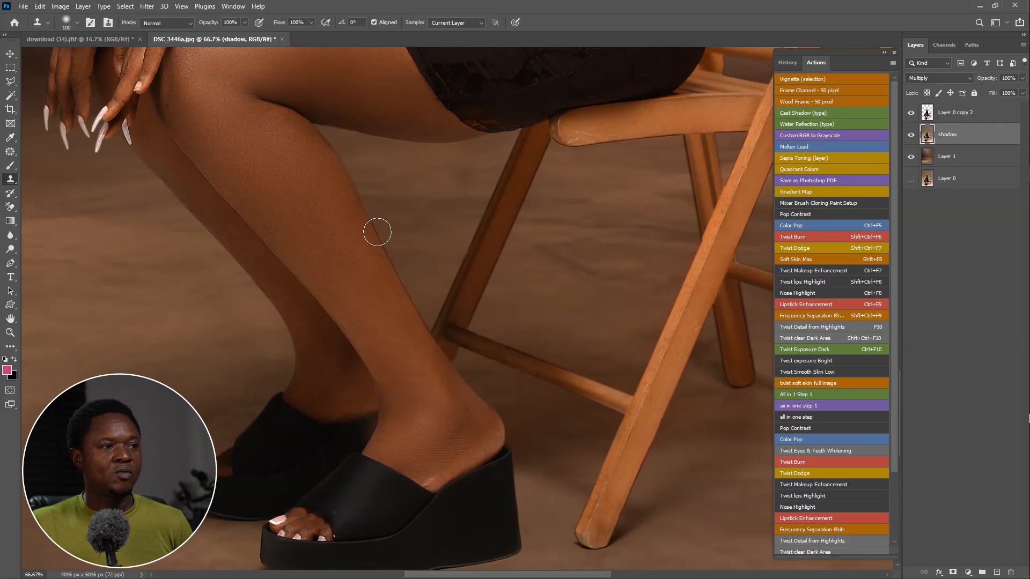
{"action": "mouse_move", "coordinate": [392, 252]}
{"action": "left_mouse_down"}
{"action": "mouse_move", "coordinate": [429, 236]}
{"action": "mouse_move", "coordinate": [401, 276]}
{"action": "mouse_move", "coordinate": [410, 243]}
{"action": "mouse_move", "coordinate": [418, 299]}
{"action": "left_mouse_up"}
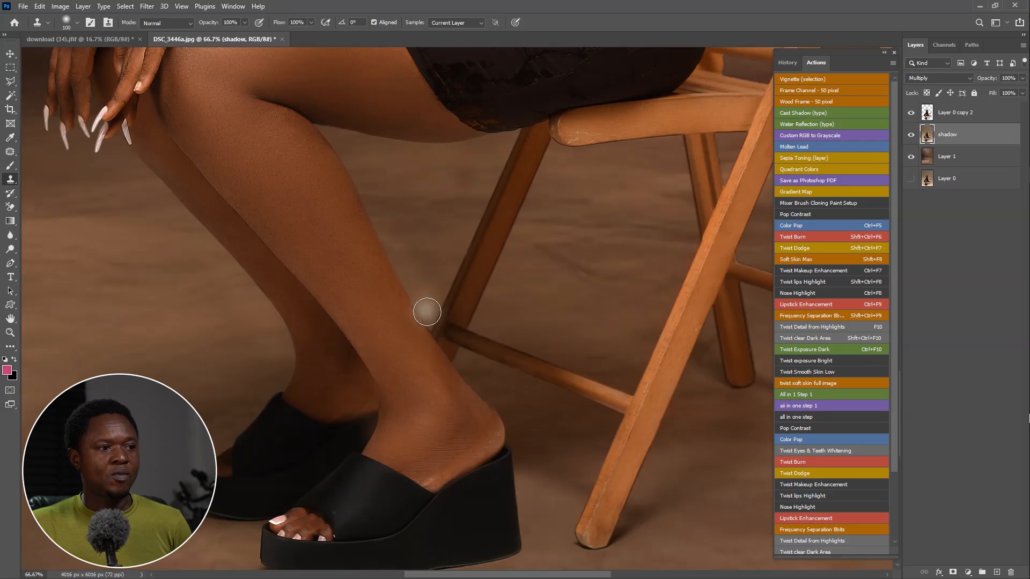
{"action": "left_click", "coordinate": [541, 340], "text": "alt"}
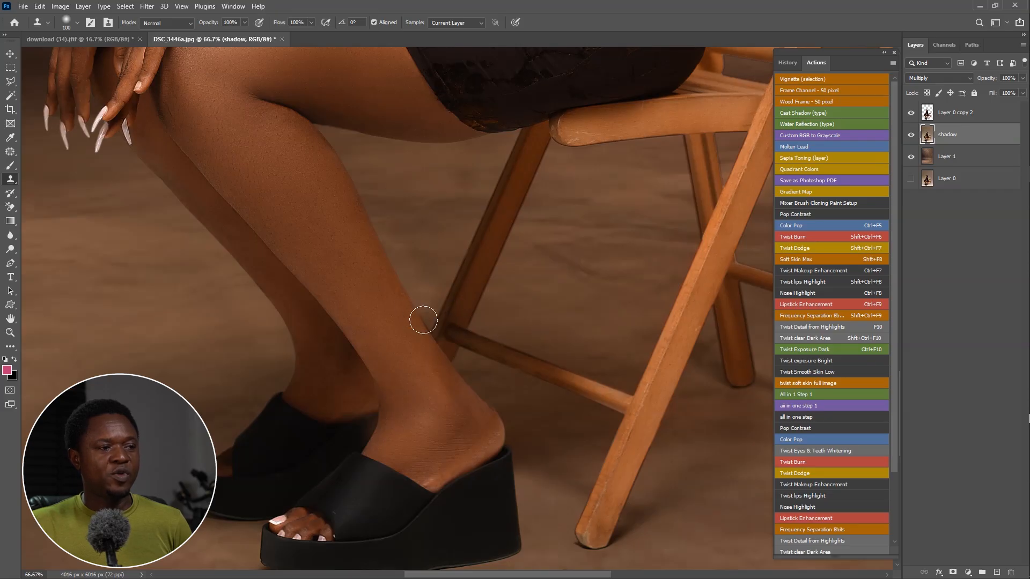
Inspect the edges around the dress, chair and shoes for remaining dark outlines
{"action": "mouse_move", "coordinate": [591, 274]}
{"action": "left_mouse_down"}
{"action": "mouse_move", "coordinate": [365, 283]}
{"action": "mouse_move", "coordinate": [425, 347]}
{"action": "mouse_move", "coordinate": [402, 402]}
{"action": "mouse_move", "coordinate": [405, 514]}
{"action": "left_mouse_up"}
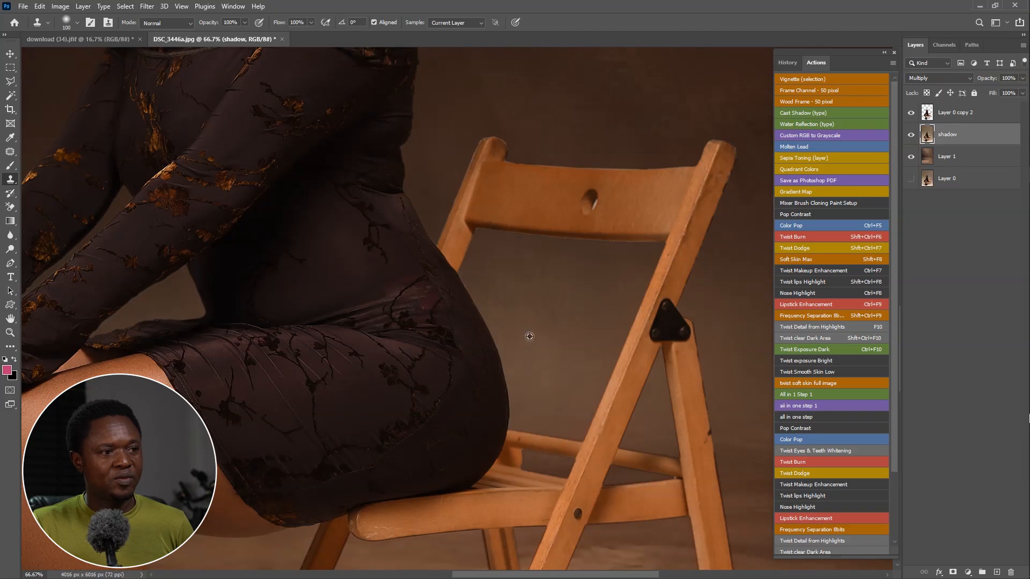
{"action": "left_click_drag", "start_coordinate": [529, 306], "coordinate": [528, 480]}
{"action": "left_click_drag", "start_coordinate": [476, 333], "coordinate": [574, 252]}
{"action": "left_click_drag", "start_coordinate": [453, 451], "coordinate": [590, 203]}
{"action": "left_click_drag", "start_coordinate": [544, 307], "coordinate": [410, 87]}
{"action": "left_click_drag", "start_coordinate": [522, 331], "coordinate": [483, 145]}
{"action": "left_click_drag", "start_coordinate": [529, 345], "coordinate": [465, 331]}
{"action": "left_click_drag", "start_coordinate": [485, 377], "coordinate": [456, 234]}
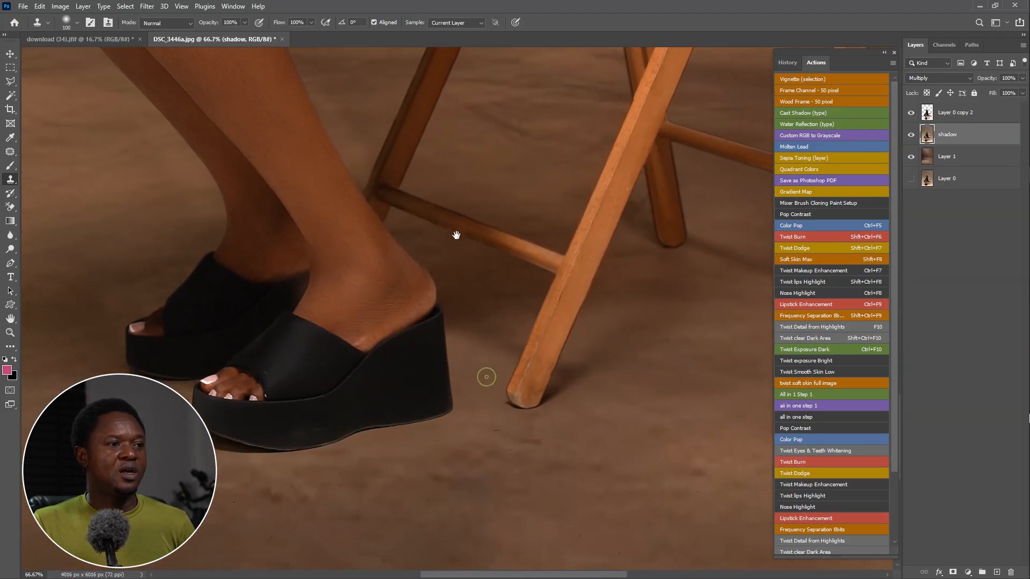
{"action": "left_click_drag", "start_coordinate": [565, 229], "coordinate": [473, 307]}
{"action": "key", "text": "ctrl+minus"}
{"action": "key", "text": "ctrl+minus"}
{"action": "key", "text": "ctrl+minus"}
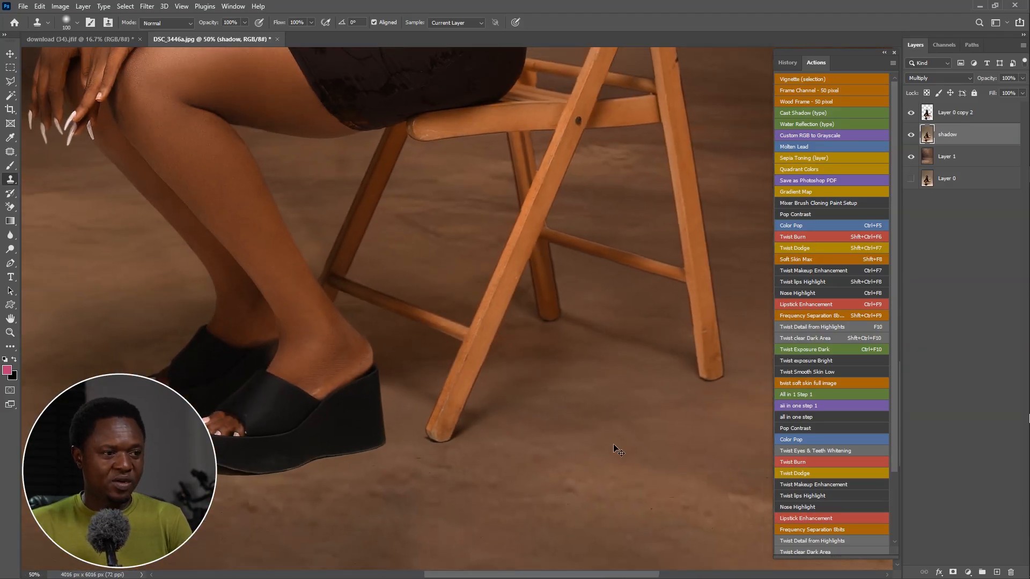
{"action": "key", "text": "ctrl+minus"}
{"action": "left_click_drag", "start_coordinate": [524, 336], "coordinate": [375, 365]}
Clone backdrop over the dark outline along the outer edge of the chair's near rear leg, down to its foot
{"action": "key", "text": "ctrl+plus"}
{"action": "key", "text": "ctrl+plus"}
{"action": "key", "text": "ctrl+plus"}
{"action": "key", "text": "ctrl+plus"}
{"action": "mouse_move", "coordinate": [488, 414]}
{"action": "left_mouse_down"}
{"action": "mouse_move", "coordinate": [398, 279]}
{"action": "mouse_move", "coordinate": [402, 329]}
{"action": "left_mouse_up"}
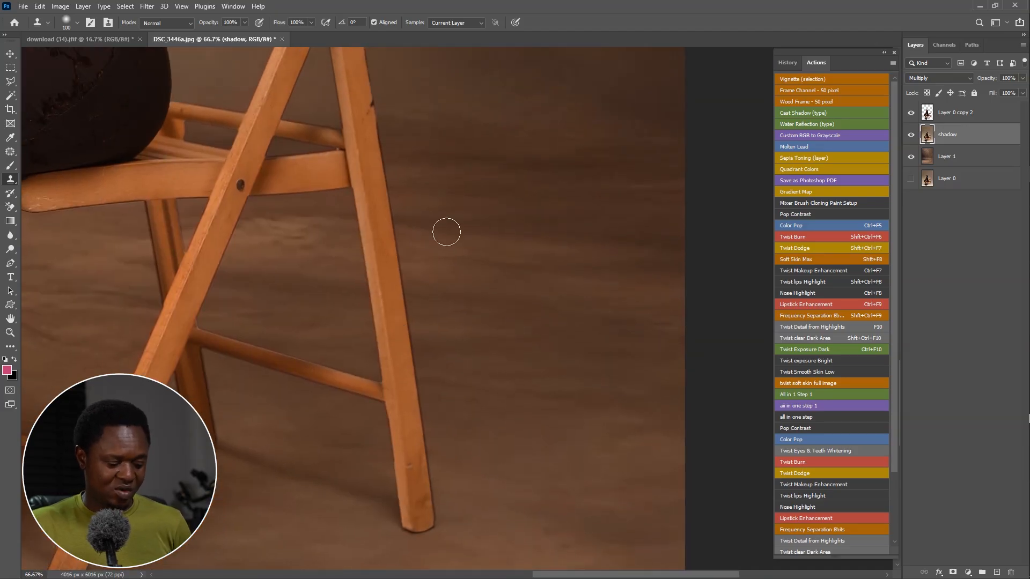
{"action": "left_click", "coordinate": [459, 162], "text": "alt"}
{"action": "mouse_move", "coordinate": [387, 138]}
{"action": "left_mouse_down"}
{"action": "mouse_move", "coordinate": [385, 203]}
{"action": "mouse_move", "coordinate": [441, 509]}
{"action": "left_mouse_up"}
Clone floor texture over the dark outline along the chair's rear crossbar, sampling fresh areas beside it
{"action": "left_click_drag", "start_coordinate": [509, 519], "coordinate": [504, 345]}
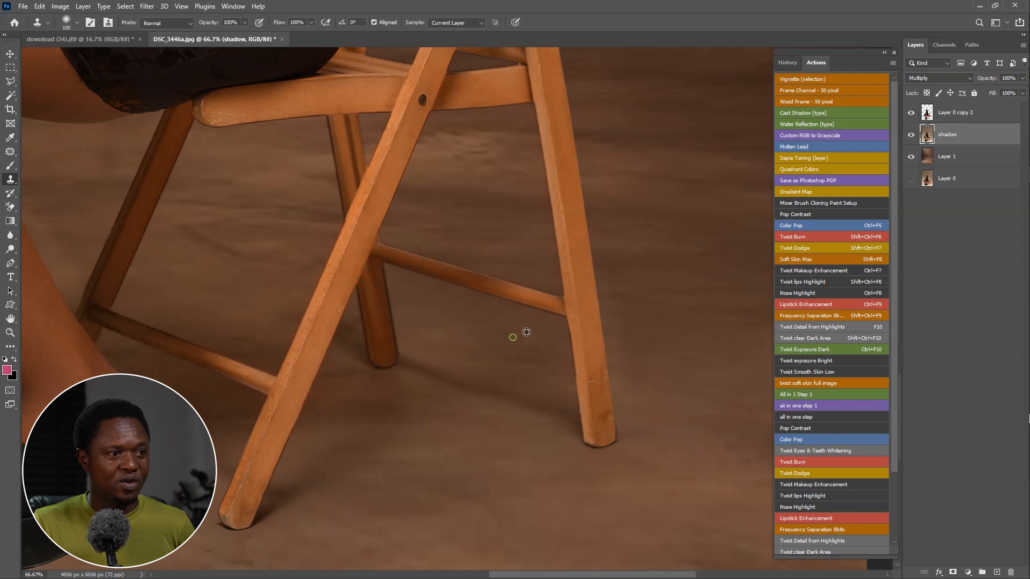
{"action": "left_click_drag", "start_coordinate": [551, 318], "coordinate": [488, 301]}
{"action": "left_click", "coordinate": [490, 320], "text": "alt"}
{"action": "mouse_move", "coordinate": [394, 267]}
{"action": "left_mouse_down"}
{"action": "mouse_move", "coordinate": [448, 282]}
{"action": "mouse_move", "coordinate": [471, 307]}
{"action": "mouse_move", "coordinate": [463, 290]}
{"action": "mouse_move", "coordinate": [483, 292]}
{"action": "mouse_move", "coordinate": [461, 317]}
{"action": "mouse_move", "coordinate": [491, 310]}
{"action": "left_mouse_up"}
{"action": "left_click", "coordinate": [471, 306], "text": "alt"}
{"action": "left_click", "coordinate": [509, 253], "text": "alt"}
{"action": "left_click", "coordinate": [451, 318], "text": "alt"}
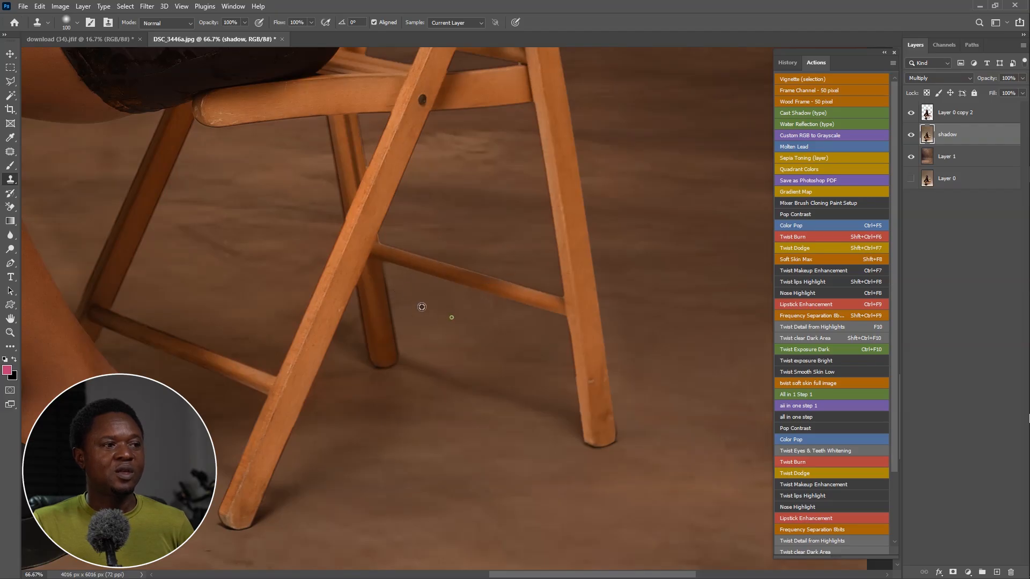
Clone floor texture over the dark outlines on both sides of the chair's far rear leg
{"action": "mouse_move", "coordinate": [385, 275]}
{"action": "left_mouse_down"}
{"action": "mouse_move", "coordinate": [434, 316]}
{"action": "mouse_move", "coordinate": [402, 336]}
{"action": "left_mouse_up"}
{"action": "left_click", "coordinate": [432, 319], "text": "alt"}
{"action": "left_click", "coordinate": [399, 318]}
{"action": "left_click", "coordinate": [401, 342]}
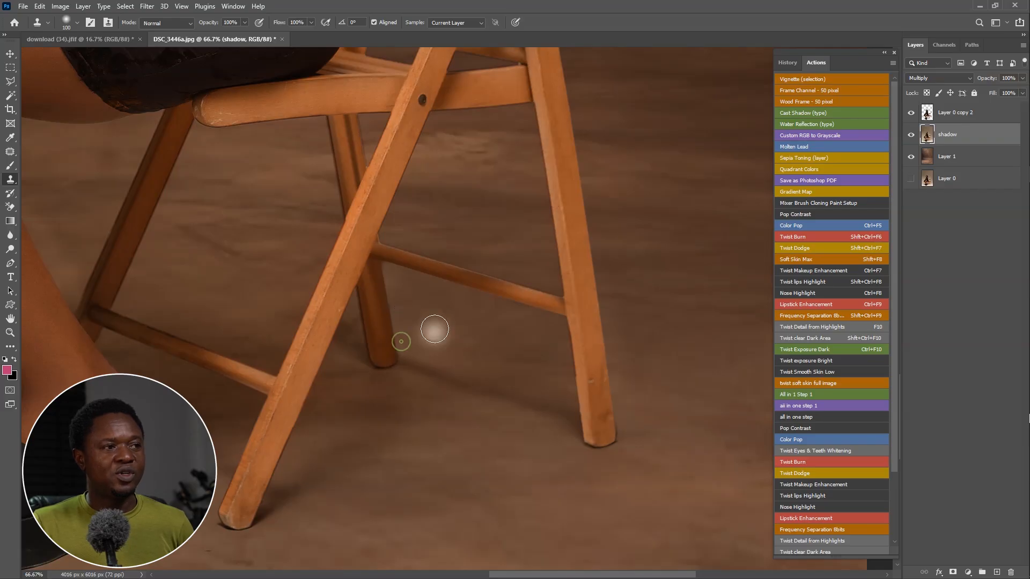
{"action": "left_click", "coordinate": [288, 145], "text": "alt"}
{"action": "mouse_move", "coordinate": [325, 133]}
{"action": "left_mouse_down"}
{"action": "mouse_move", "coordinate": [335, 204]}
{"action": "mouse_move", "coordinate": [335, 180]}
{"action": "left_mouse_up"}
{"action": "left_click", "coordinate": [311, 193], "text": "alt"}
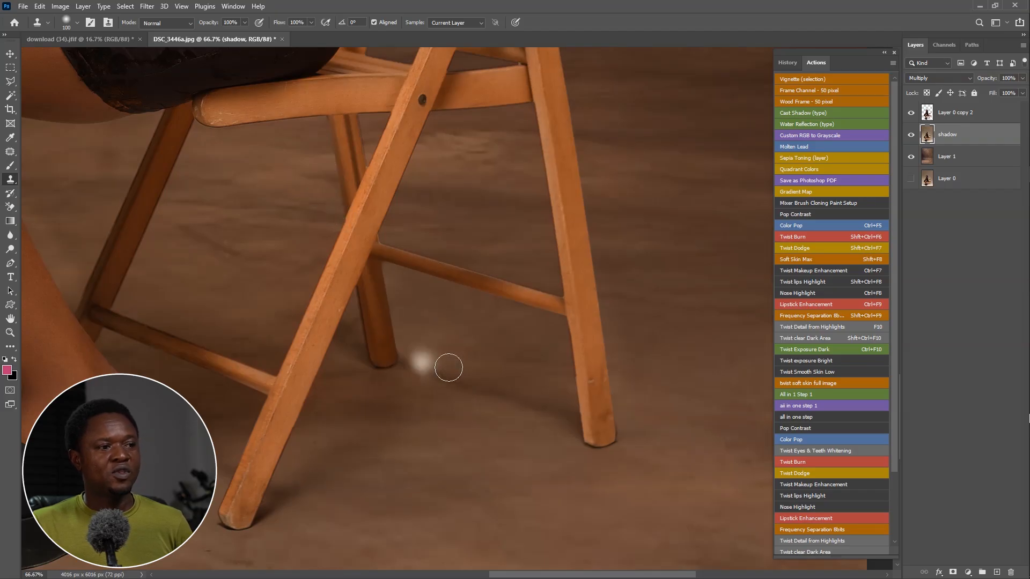
Apply a Brightness/Contrast adjustment to Layer 0 copy 2 with brightness at about 17
{"action": "key", "text": "ctrl+minus"}
{"action": "key", "text": "ctrl+minus"}
{"action": "key", "text": "ctrl+minus"}
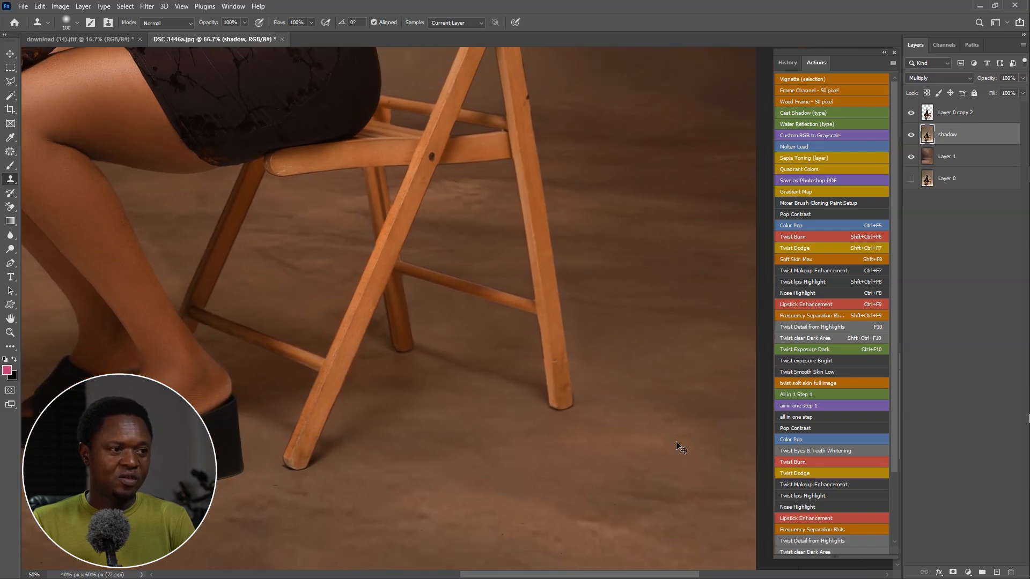
{"action": "key", "text": "ctrl+minus"}
{"action": "key", "text": "ctrl+minus"}
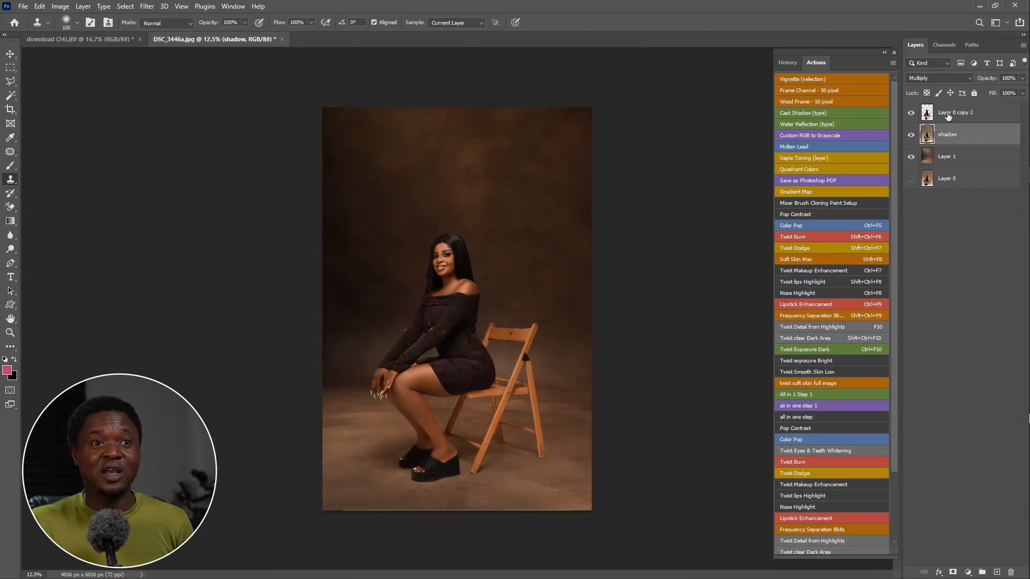
{"action": "left_click", "coordinate": [948, 116]}
{"action": "left_click", "coordinate": [61, 7]}
{"action": "mouse_move", "coordinate": [68, 30]}
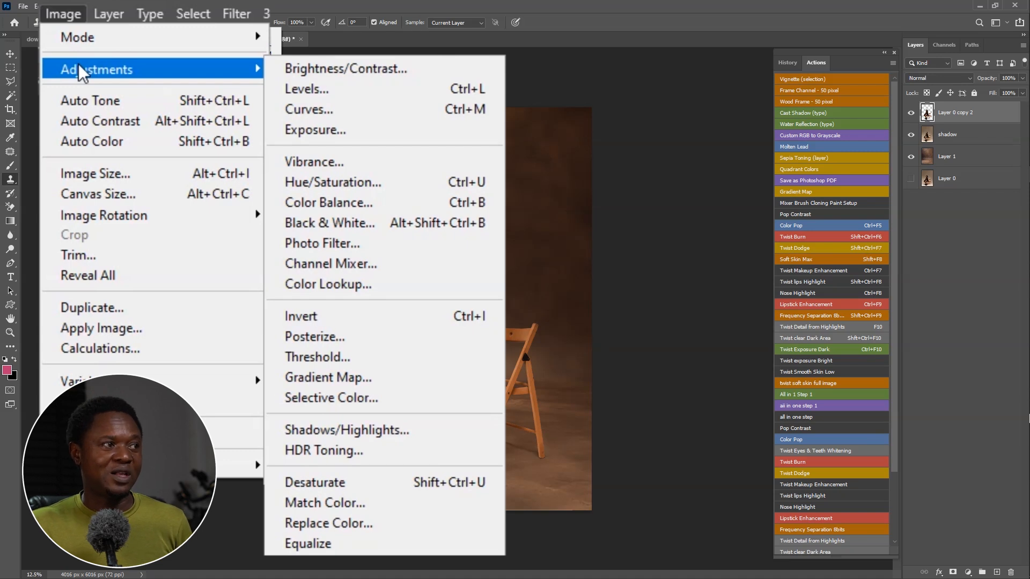
{"action": "left_click", "coordinate": [343, 72]}
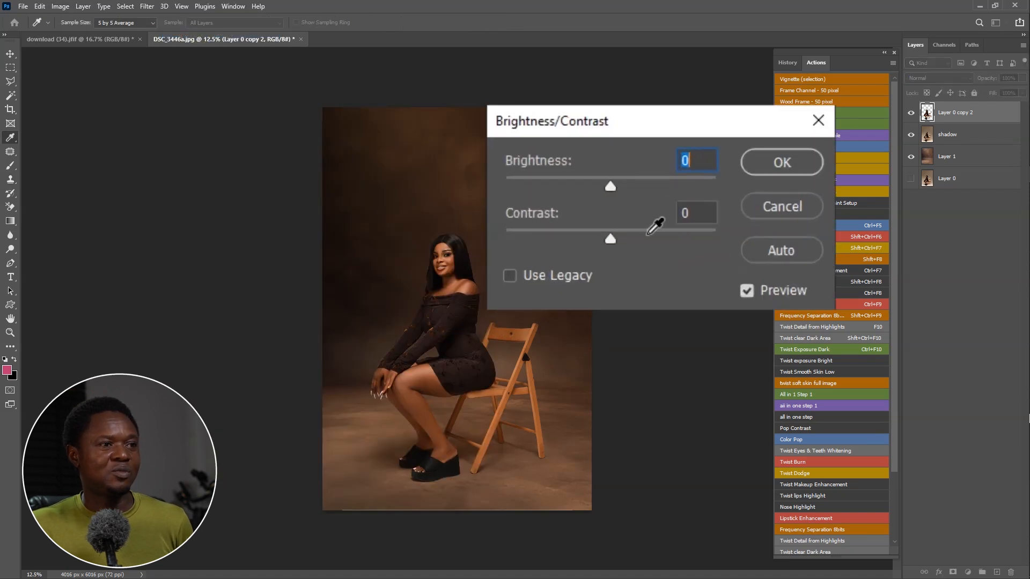
{"action": "left_click", "coordinate": [623, 184]}
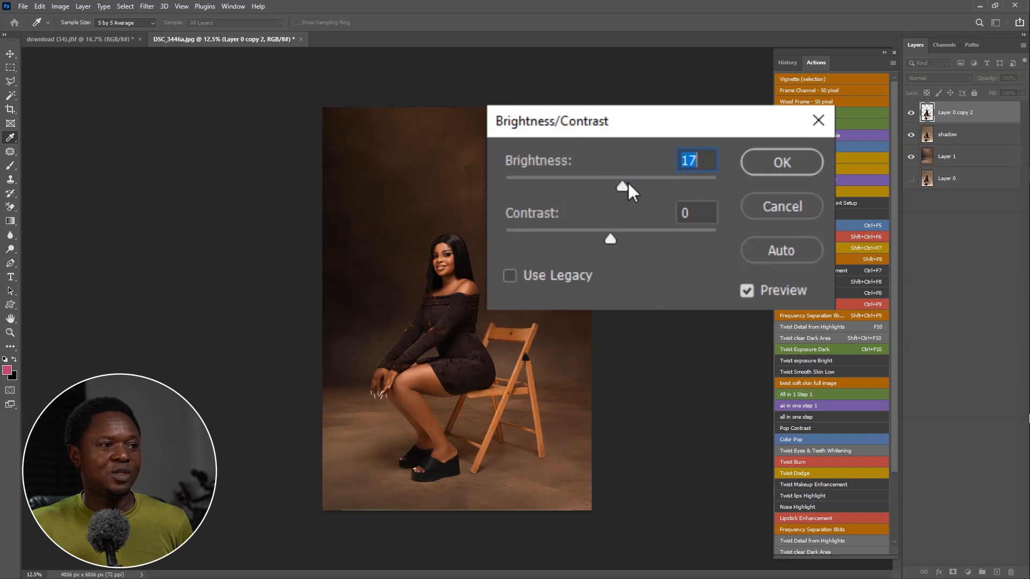
{"action": "left_click_drag", "start_coordinate": [626, 184], "coordinate": [622, 185]}
{"action": "left_click", "coordinate": [780, 162]}
Make Layer 0 visible and select all four layers from Layer 0 copy 2 to Layer 0
{"action": "key", "text": "m"}
{"action": "key", "text": "alt+bracketleft"}
{"action": "key", "text": "alt+bracketleft"}
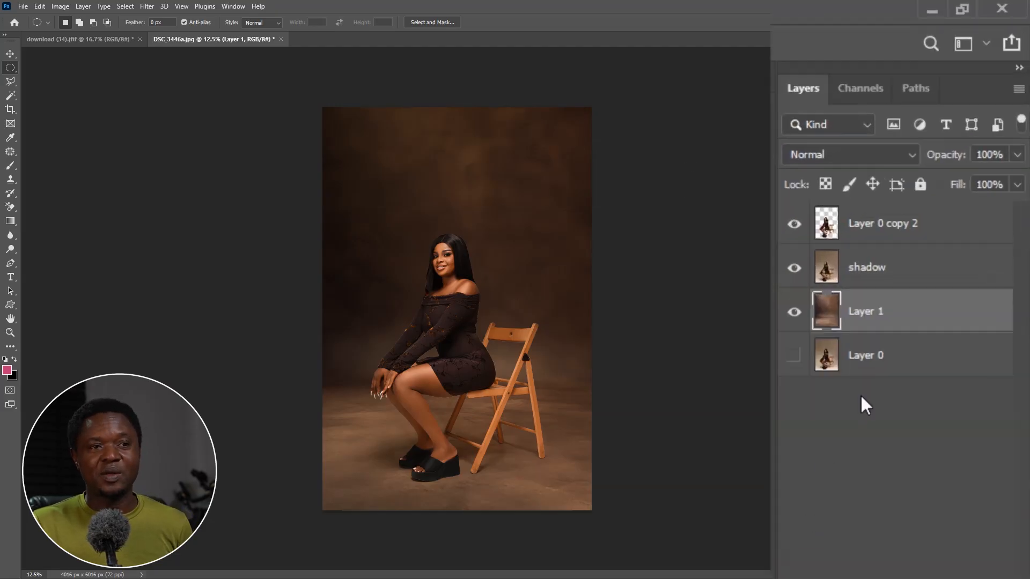
{"action": "left_click", "coordinate": [874, 228]}
{"action": "left_click", "coordinate": [887, 223]}
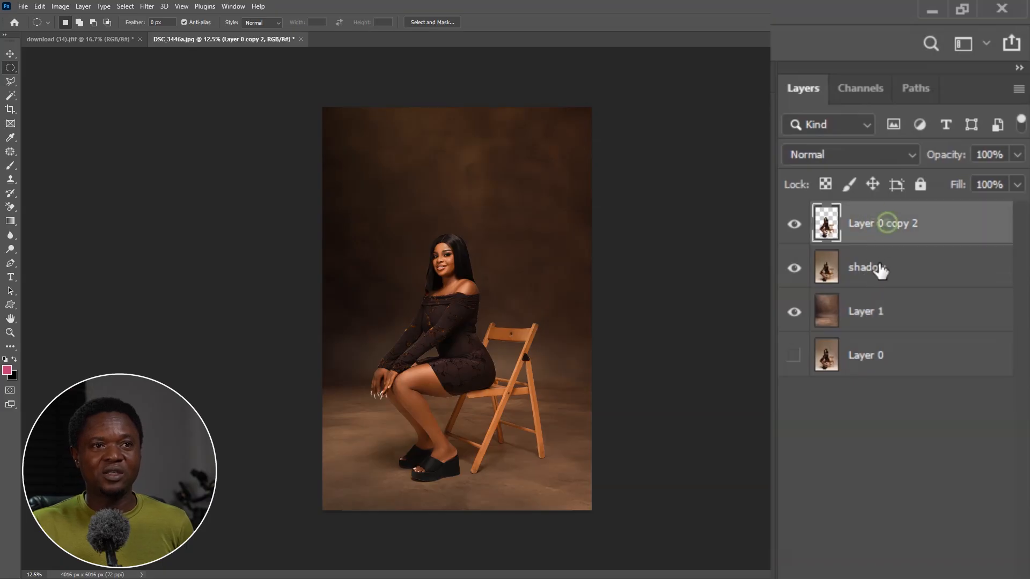
{"action": "left_click", "coordinate": [868, 359], "text": "shift"}
{"action": "left_click", "coordinate": [795, 355]}
{"action": "key", "text": "alt+F9"}
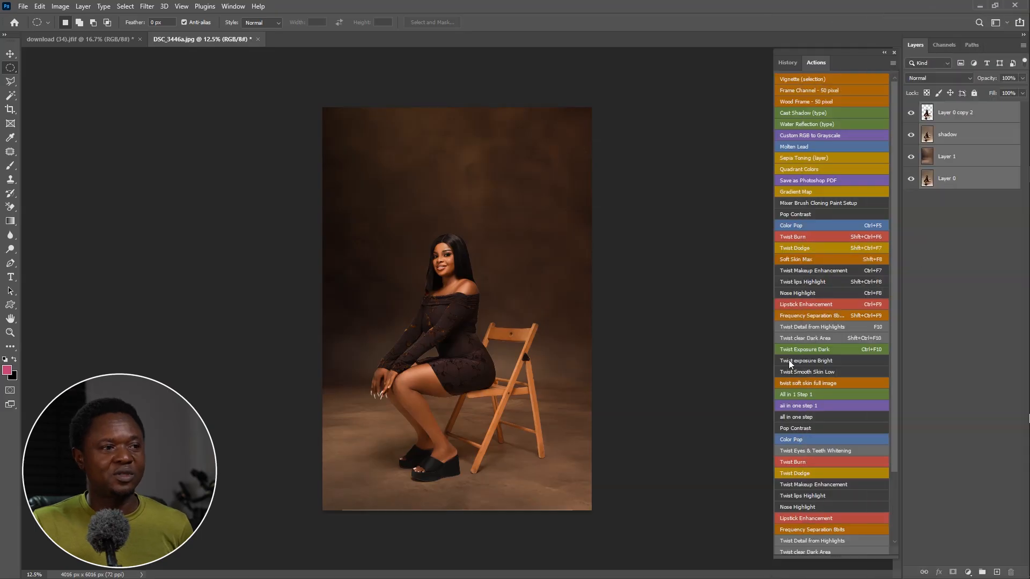
Scale the four selected layers together proportionally to 111.94%, extending past the canvas edges
{"action": "left_click", "coordinate": [10, 54]}
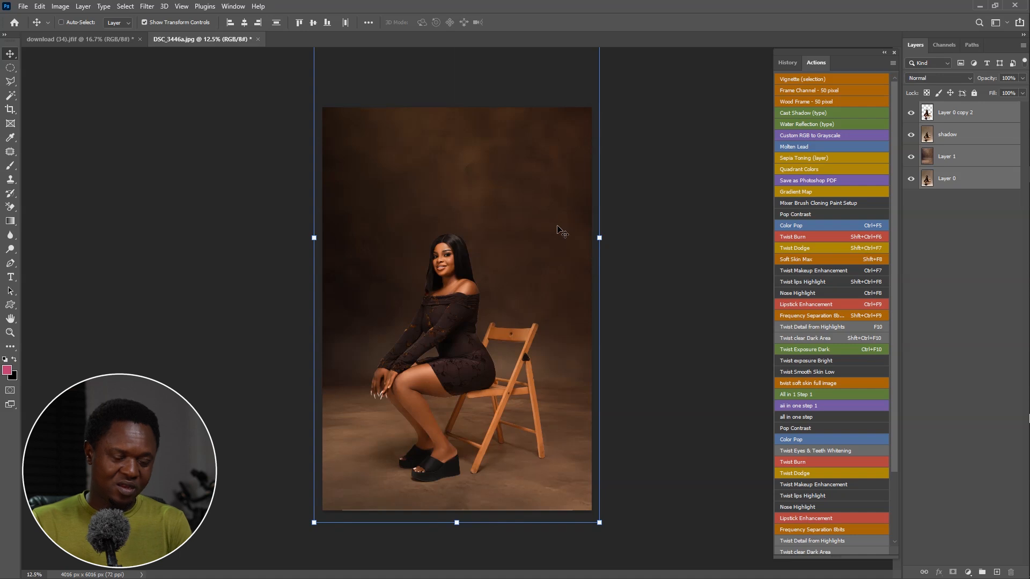
{"action": "key", "text": "ctrl+minus"}
{"action": "key", "text": "ctrl+minus"}
{"action": "key", "text": "ctrl+minus"}
{"action": "left_click_drag", "start_coordinate": [518, 162], "coordinate": [520, 152]}
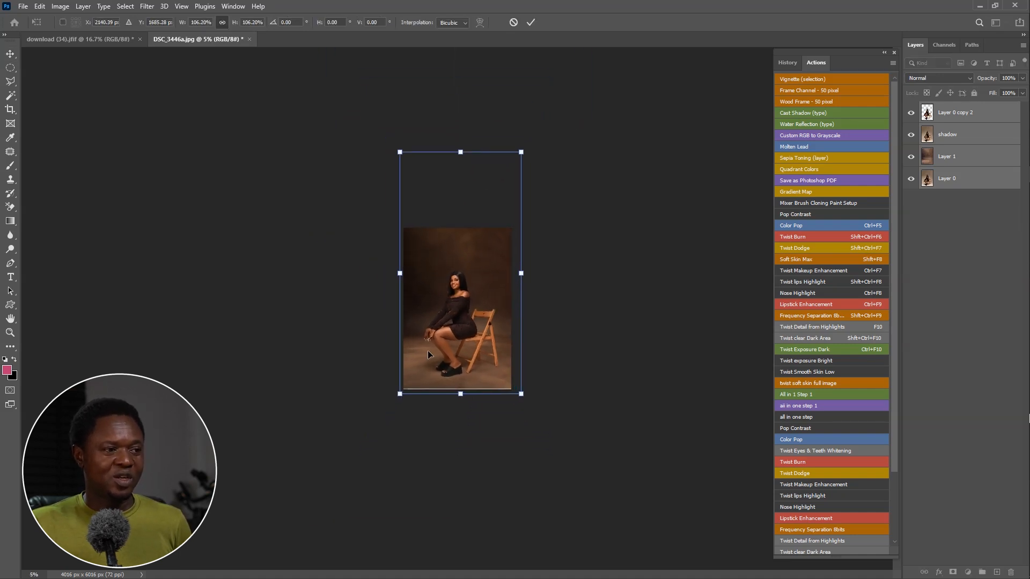
{"action": "left_click_drag", "start_coordinate": [400, 151], "coordinate": [386, 140]}
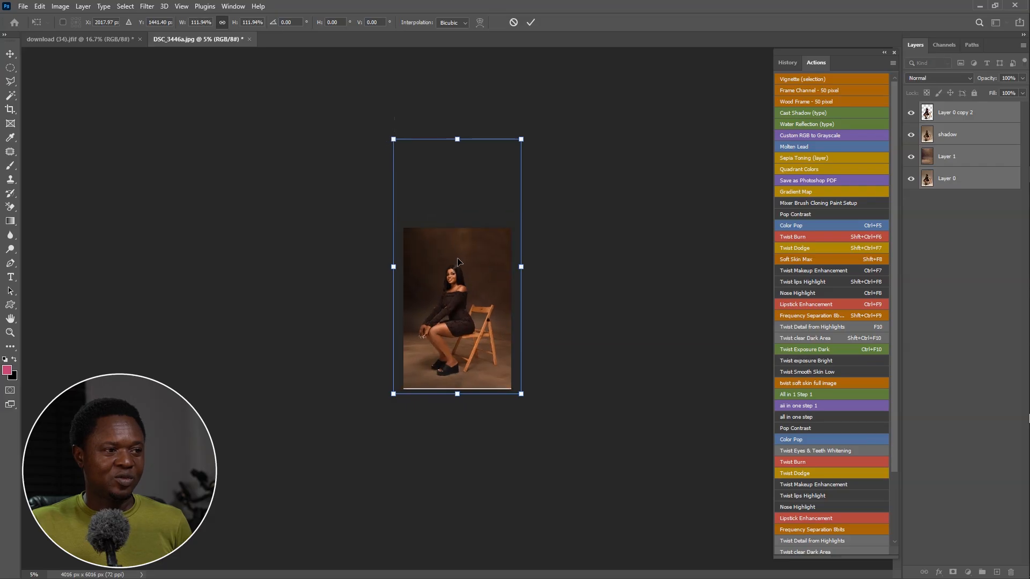
Nudge the enlarged layers slightly down and to the right to recentre the woman, and commit the transform
{"action": "key", "text": "Down"}
{"action": "key", "text": "Down"}
{"action": "key", "text": "Down"}
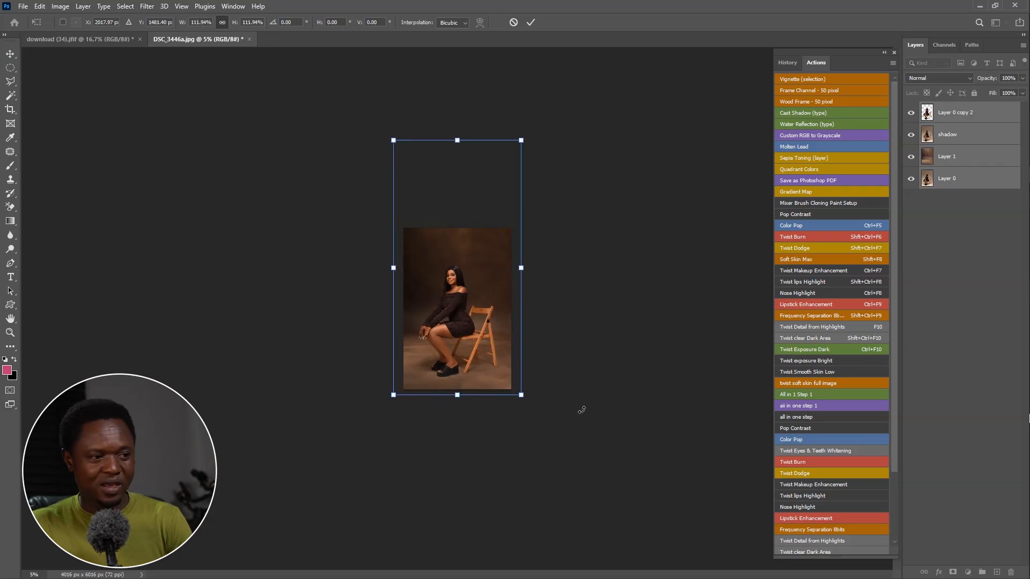
{"action": "key", "text": "Right"}
{"action": "key", "text": "Right"}
{"action": "key", "text": "Right"}
{"action": "key", "text": "Right"}
{"action": "key", "text": "Right"}
{"action": "key", "text": "Right"}
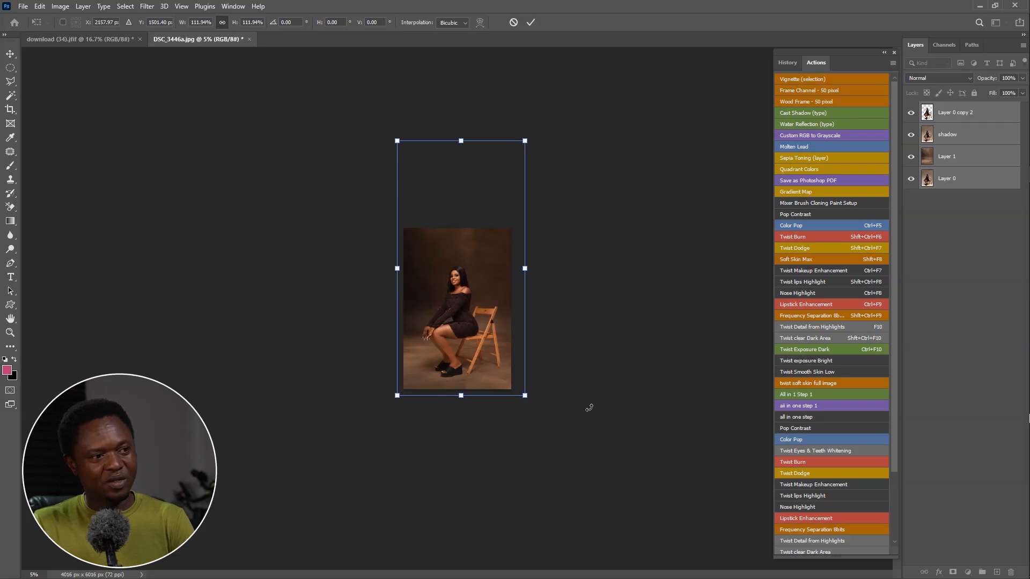
{"action": "key", "text": "Right"}
{"action": "key", "text": "Return"}
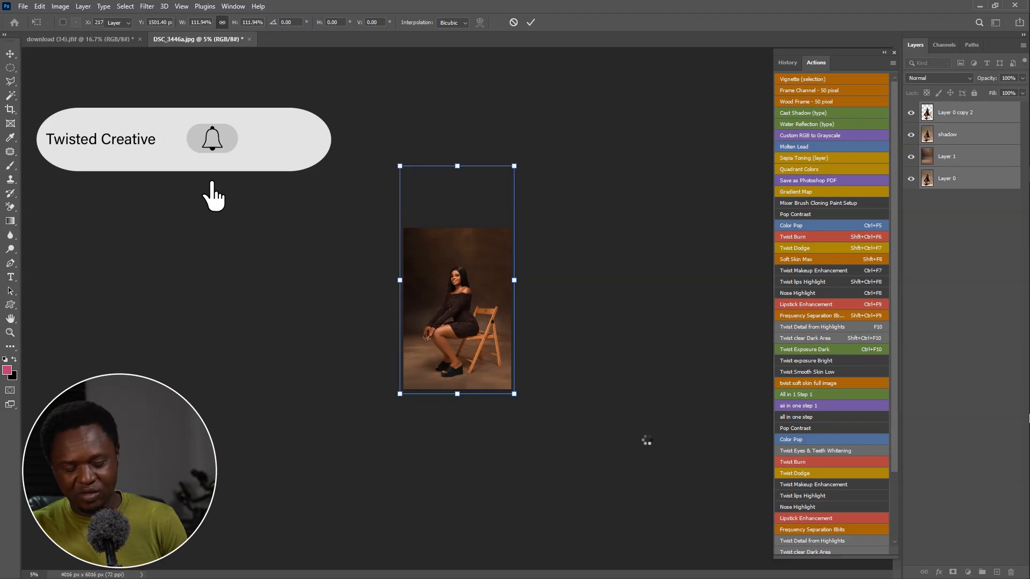
Examine the enlarged composite up close, from the woman's face down to her shoes and the chair legs, and as a whole
{"action": "scroll", "coordinate": [498, 369], "scroll_direction": "up", "scroll_amount": 4}
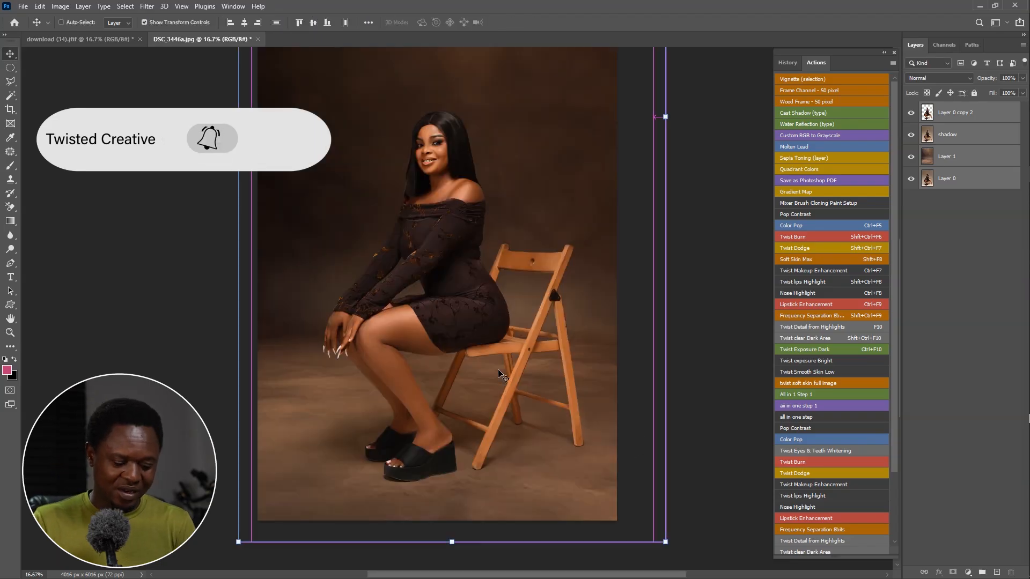
{"action": "key", "text": "ctrl+minus"}
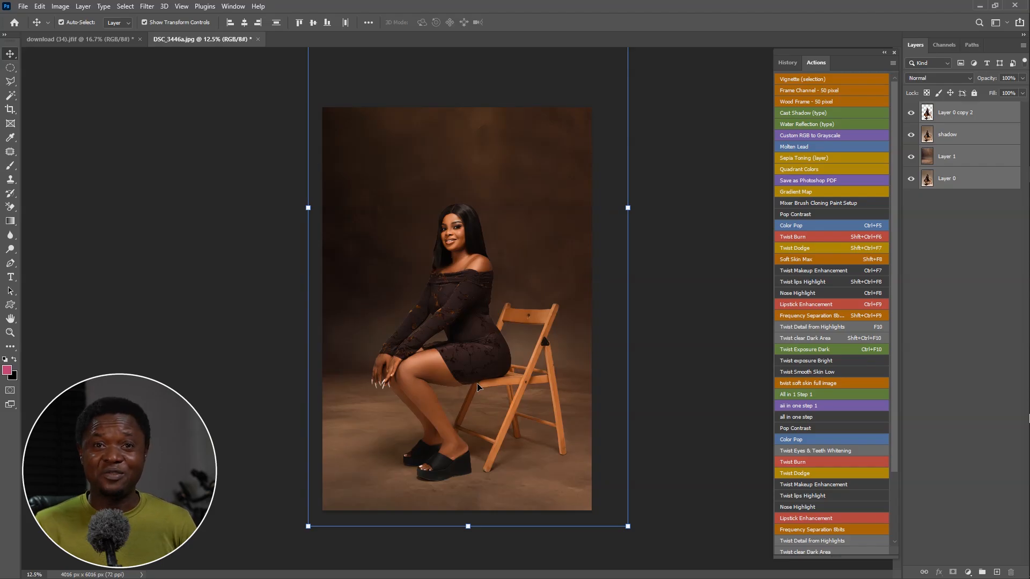
{"action": "key", "text": "ctrl+plus"}
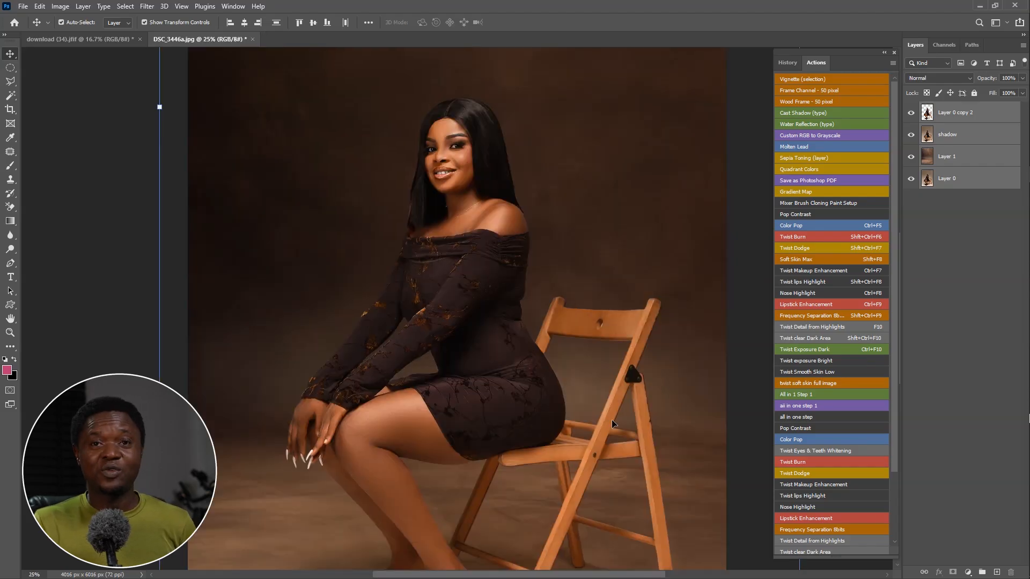
{"action": "left_click_drag", "start_coordinate": [492, 407], "coordinate": [490, 284]}
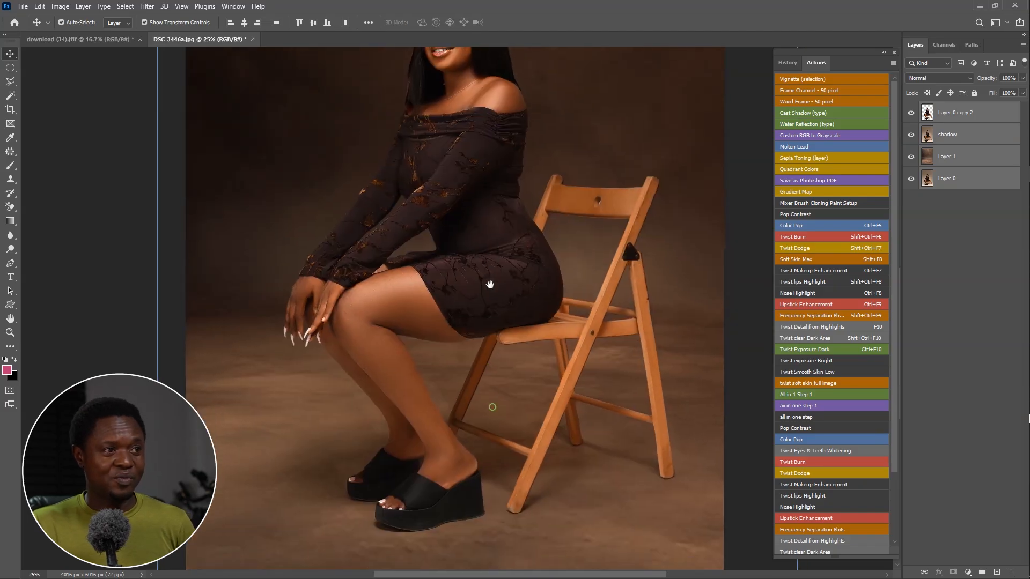
{"action": "key", "text": "ctrl+minus"}
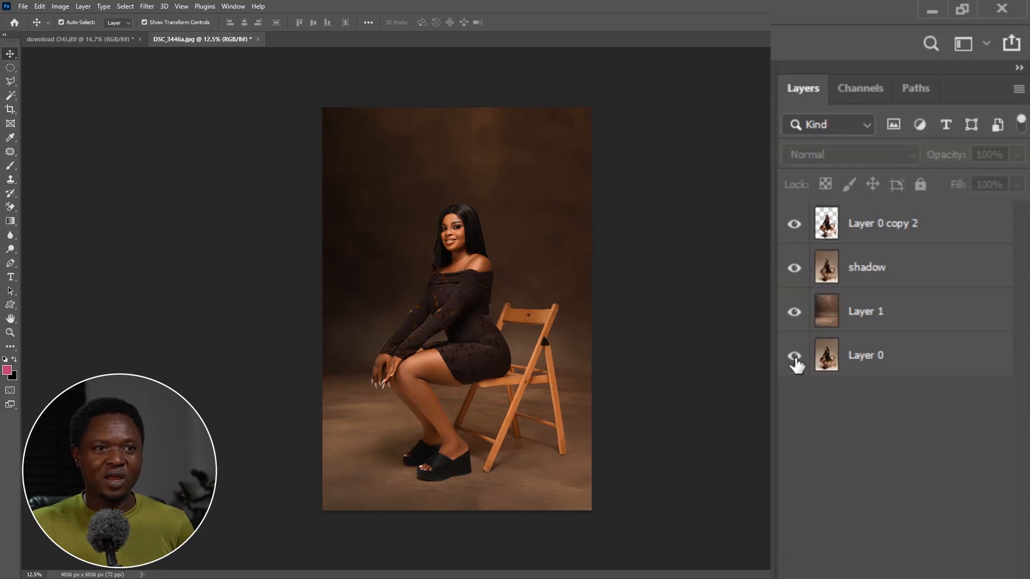
Compare the composite with the original by showing Layer 0 alone and restoring all layers, and check the shadow layer's effect by toggling its visibility
{"action": "left_click", "coordinate": [794, 357], "text": "alt"}
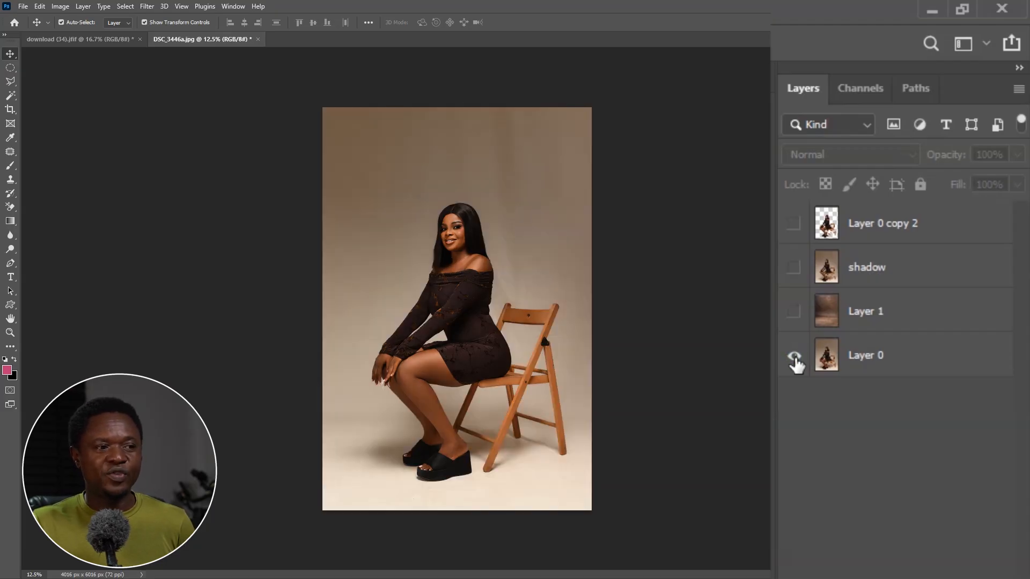
{"action": "left_click", "coordinate": [795, 358], "text": "alt"}
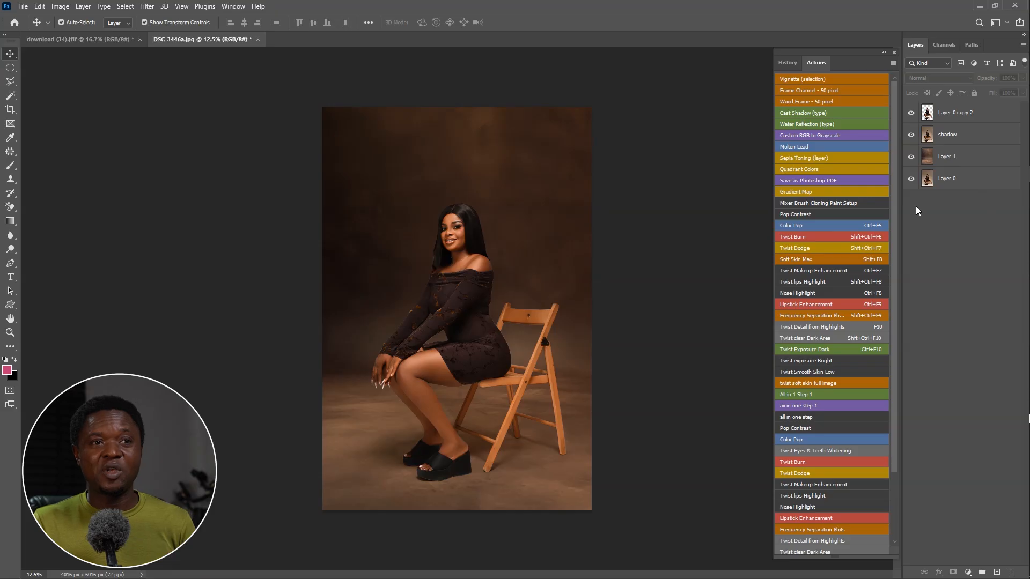
{"action": "left_click", "coordinate": [911, 135]}
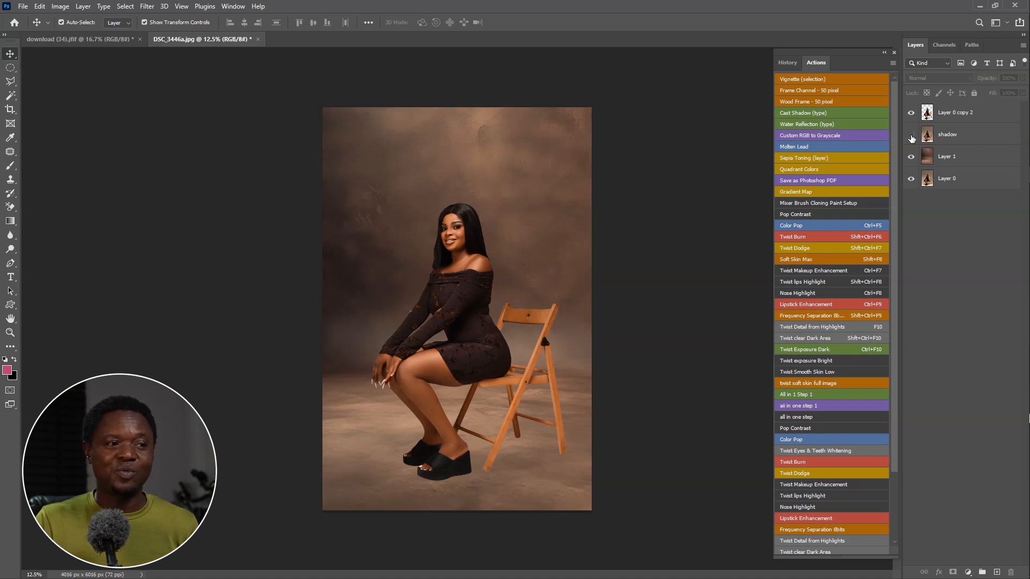
{"action": "left_click", "coordinate": [911, 135]}
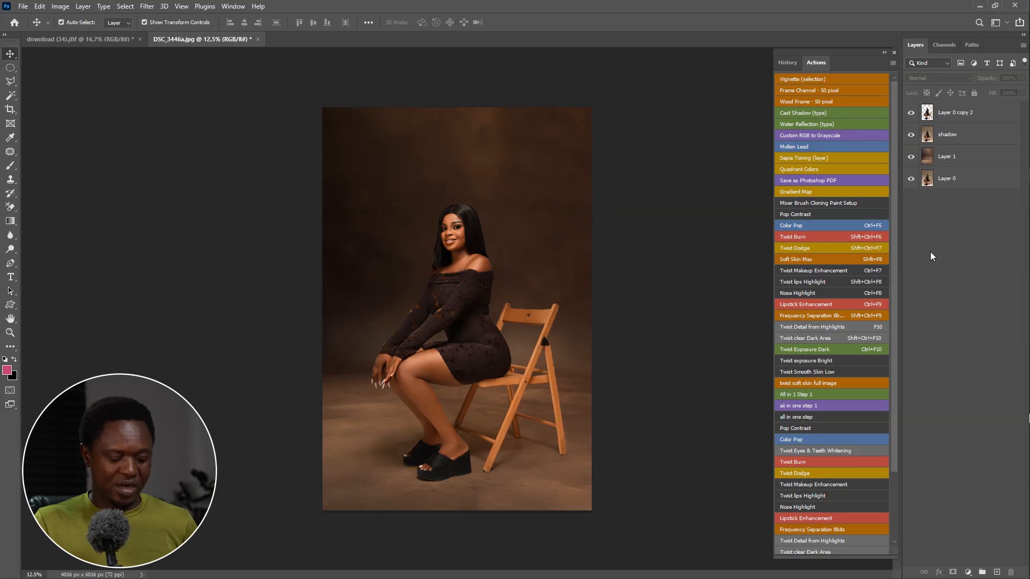
{"action": "left_click", "coordinate": [911, 181], "text": "alt"}
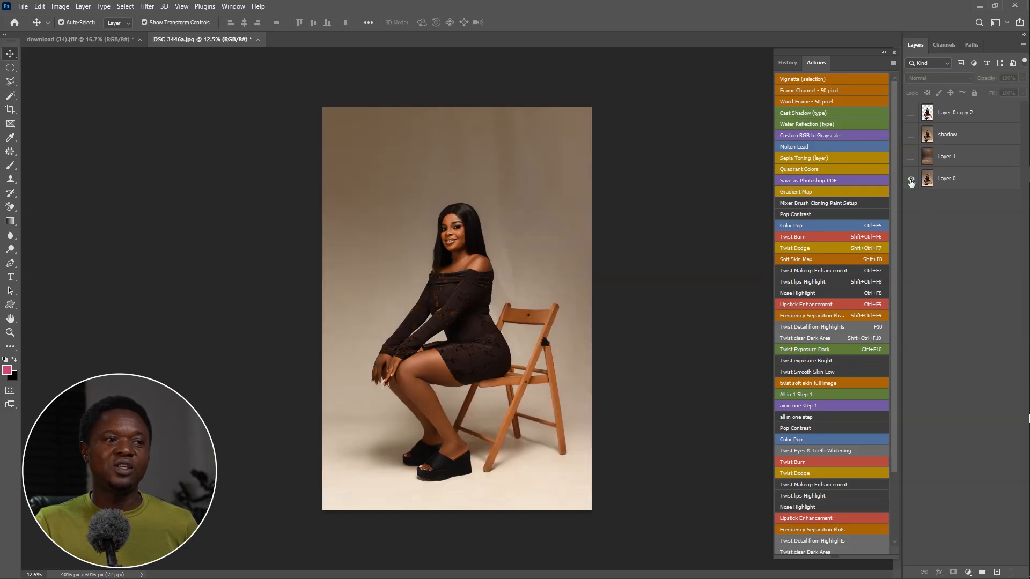
{"action": "left_click", "coordinate": [911, 182], "text": "alt"}
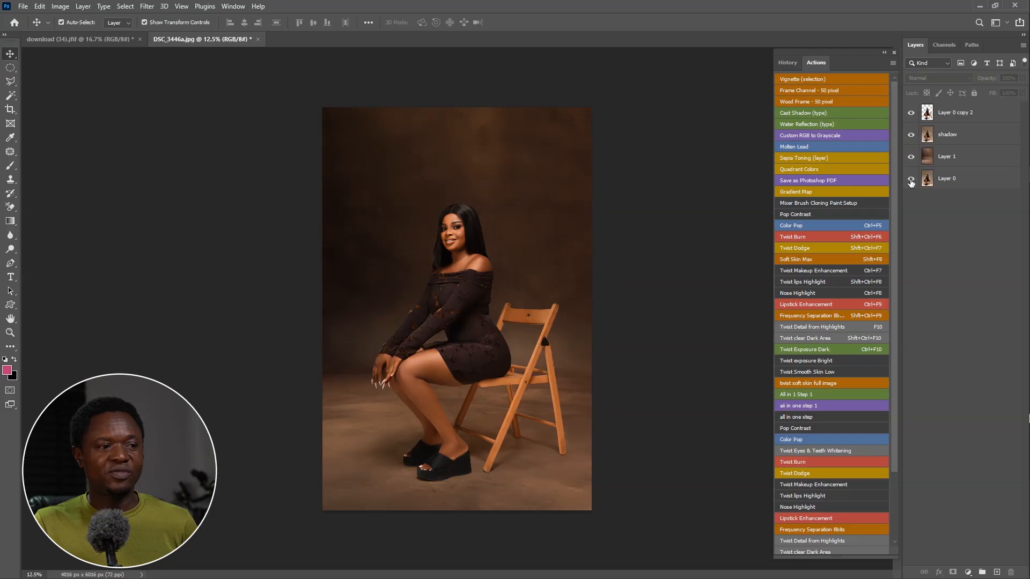